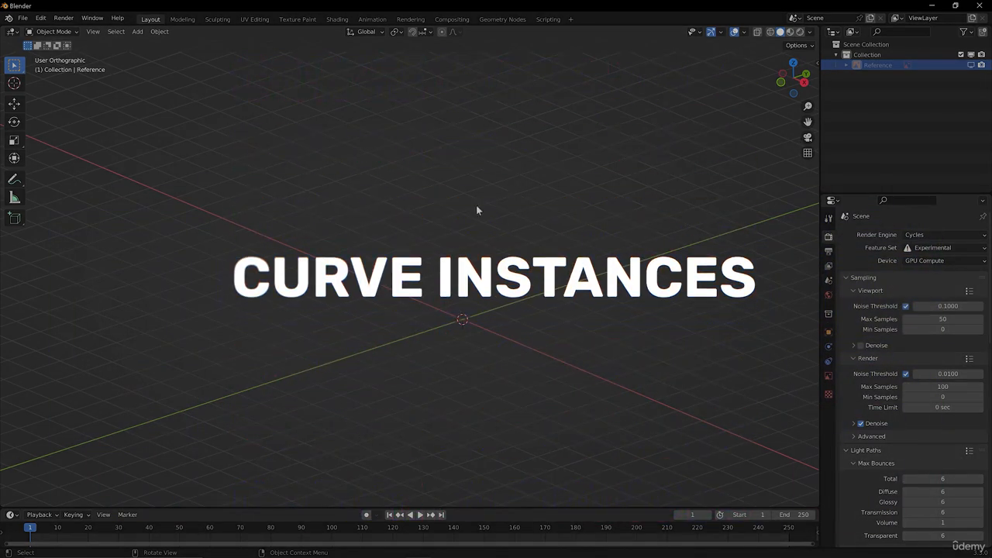
Step: Show the Reference image in the viewport and examine the wooden fence in it up close
click(972, 65)
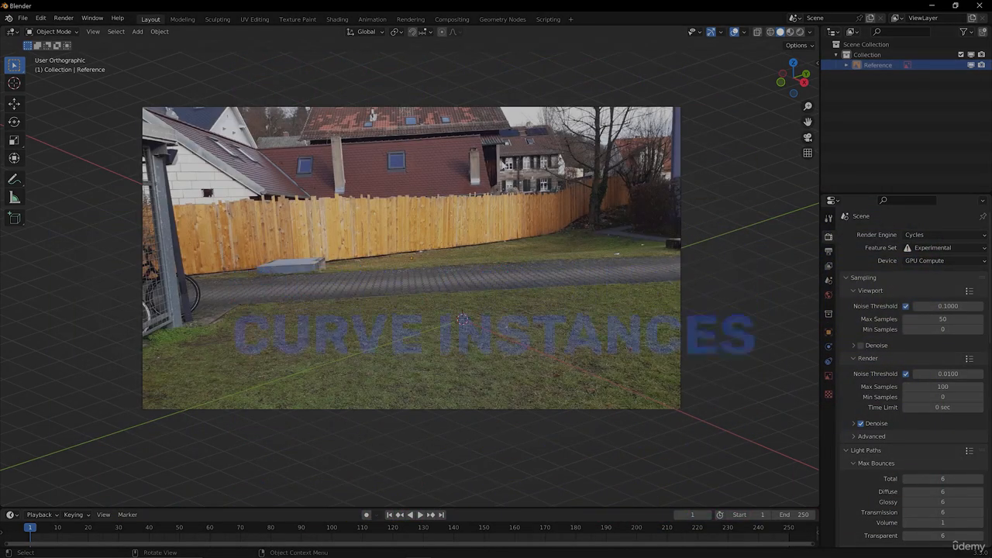
click(416, 250)
key(alt+a)
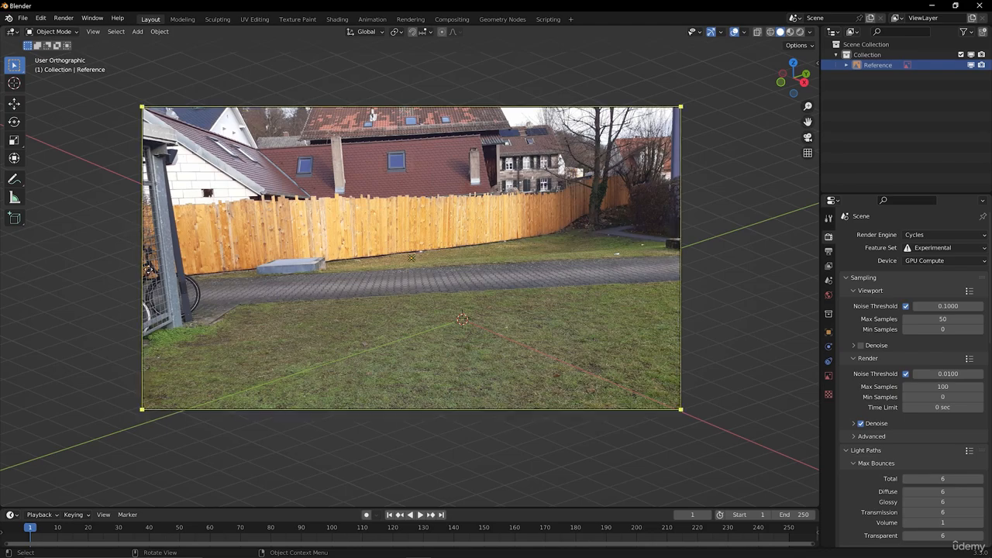
scroll(459, 228, up, 2)
scroll(458, 225, down, 2)
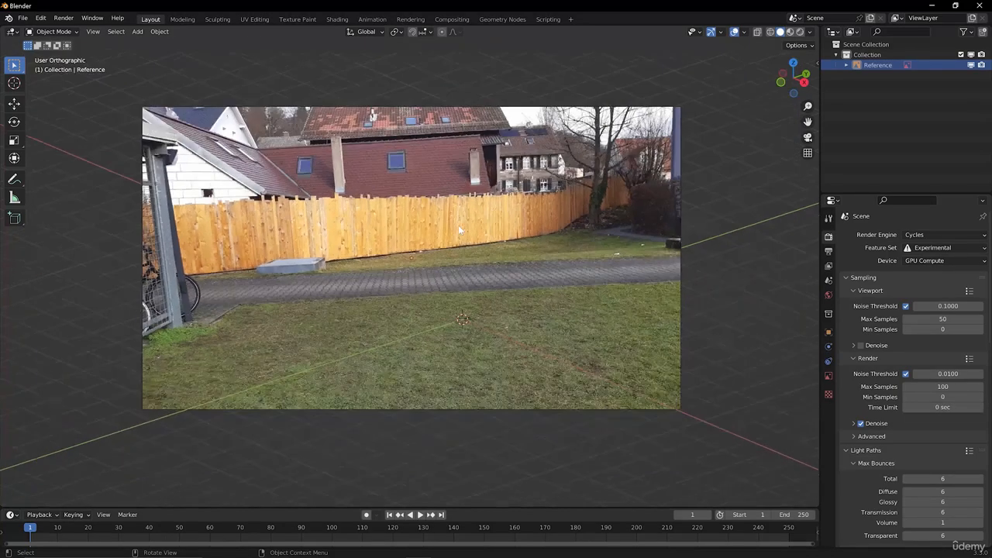
scroll(454, 220, up, 3)
shift+middle_drag(389, 164, 416, 246)
scroll(422, 275, up, 3)
scroll(416, 246, up, 4)
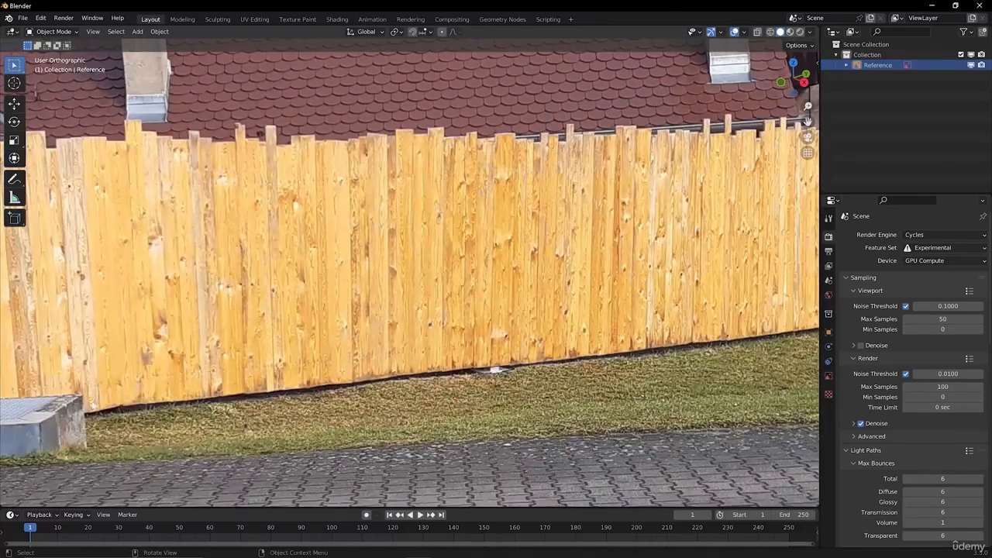
Step: Annotate the fence's bottom edge and the uneven tops of its boards with freehand strokes
drag(90, 409, 808, 332)
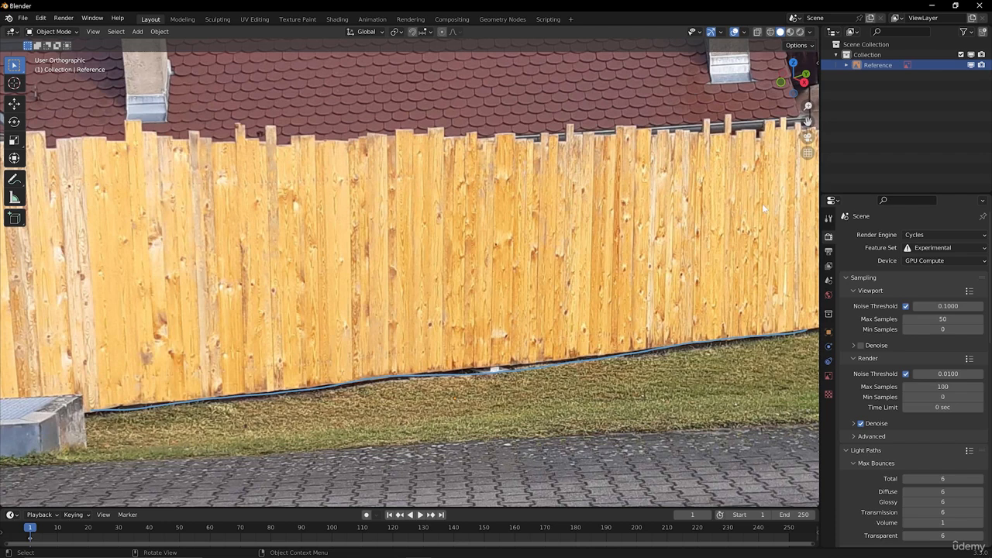
drag(681, 129, 387, 133)
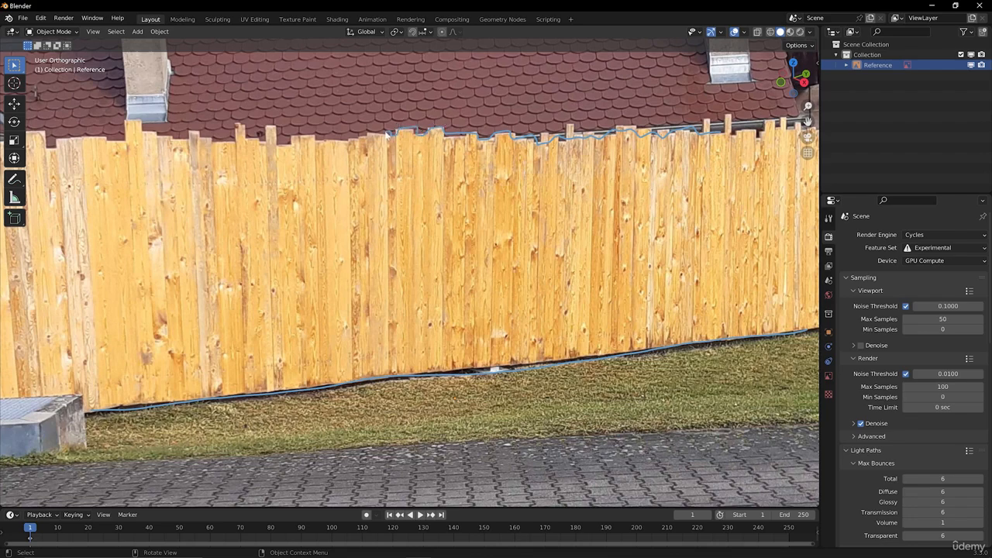
scroll(369, 133, up, 6)
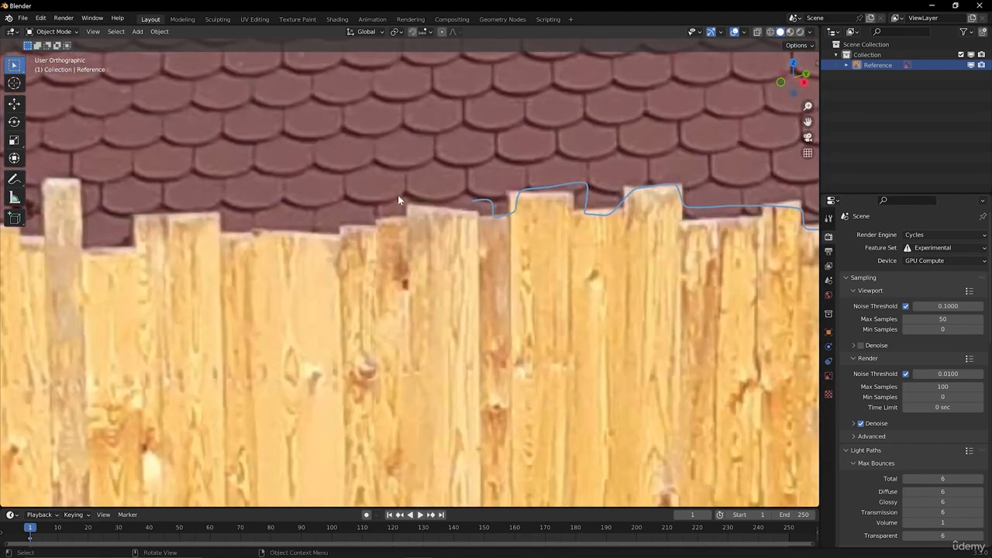
drag(402, 194, 480, 209)
drag(402, 198, 403, 231)
drag(477, 212, 473, 241)
drag(390, 192, 467, 208)
scroll(455, 267, down, 3)
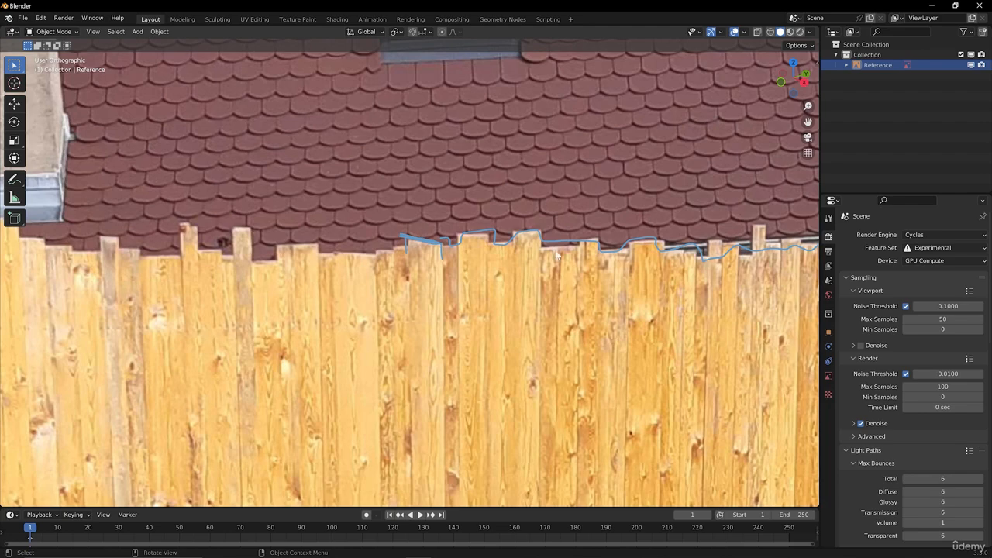
Step: Erase the annotation strokes drawn along the fence's bottom and top edges
shift+middle_drag(534, 255, 465, 246)
scroll(465, 248, down, 1)
shift+middle_drag(394, 252, 333, 226)
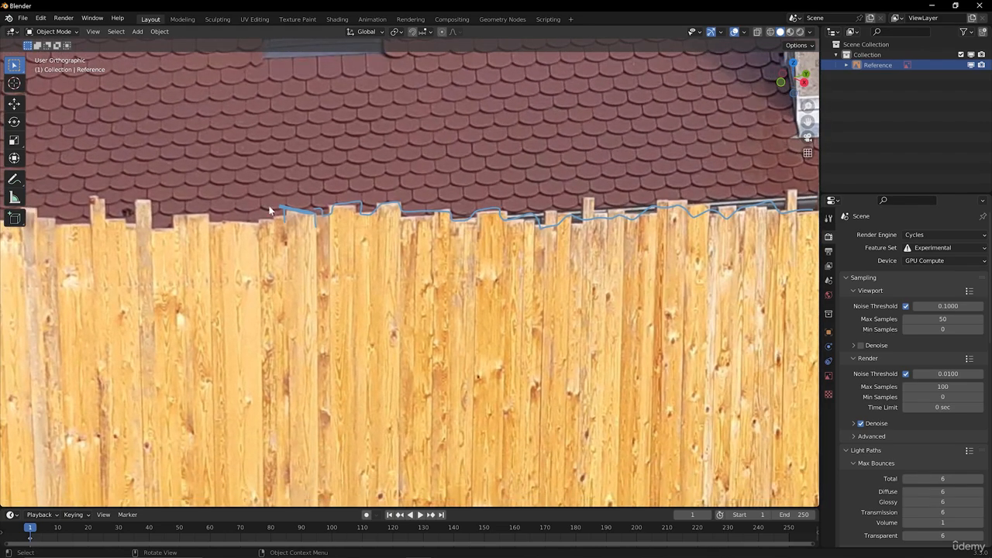
scroll(497, 231, down, 2)
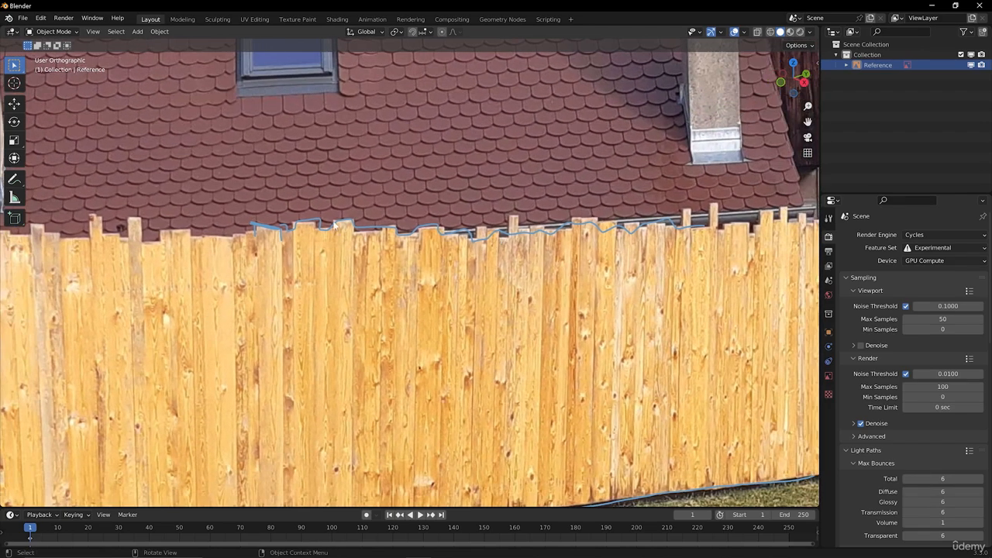
scroll(219, 226, down, 3)
shift+middle_drag(162, 284, 266, 273)
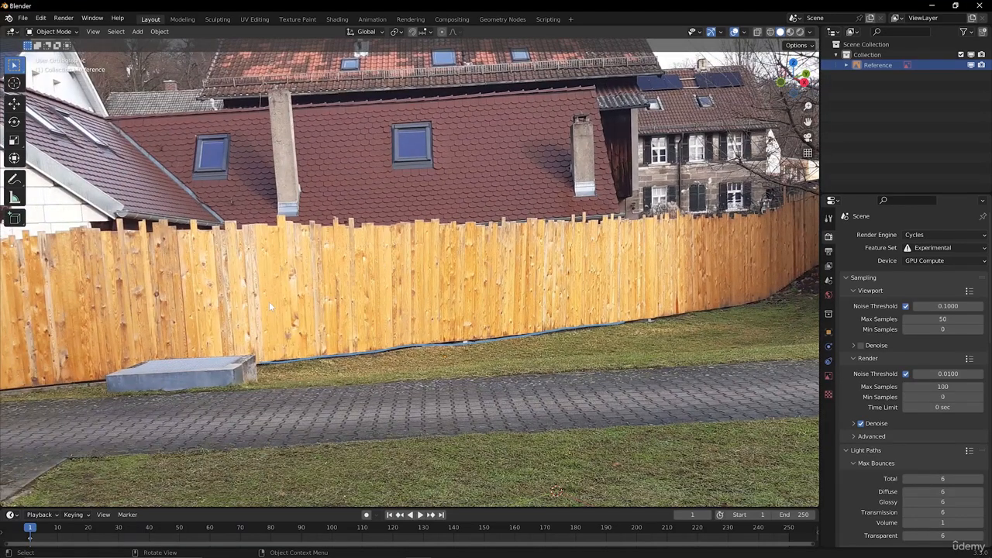
ctrl+drag(264, 358, 594, 343)
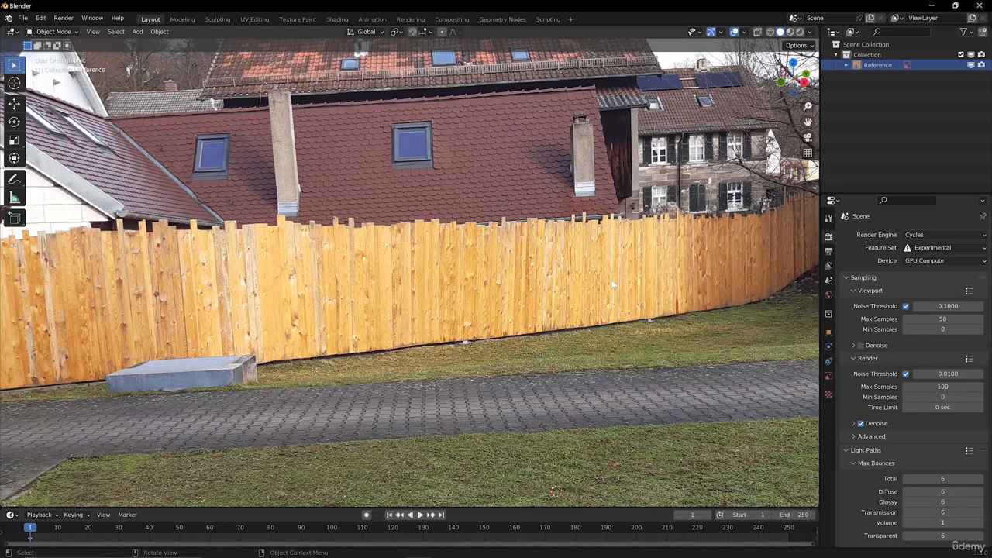
Step: Hide the Reference image in the viewport
scroll(611, 279, down, 2)
shift+middle_drag(611, 279, 549, 240)
scroll(617, 248, down, 2)
click(971, 66)
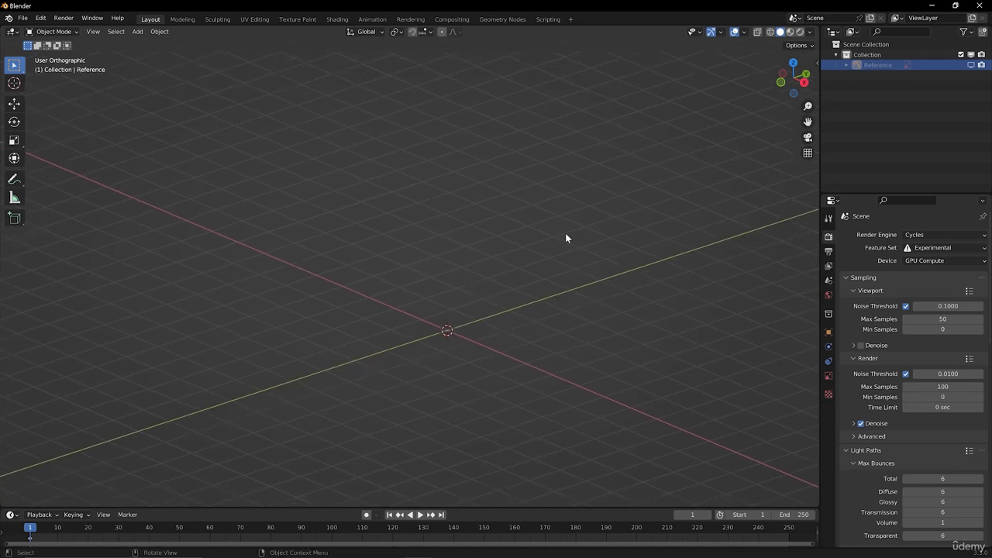
Step: Add a Path curve at the world origin and start editing its control points
key(shift+a)
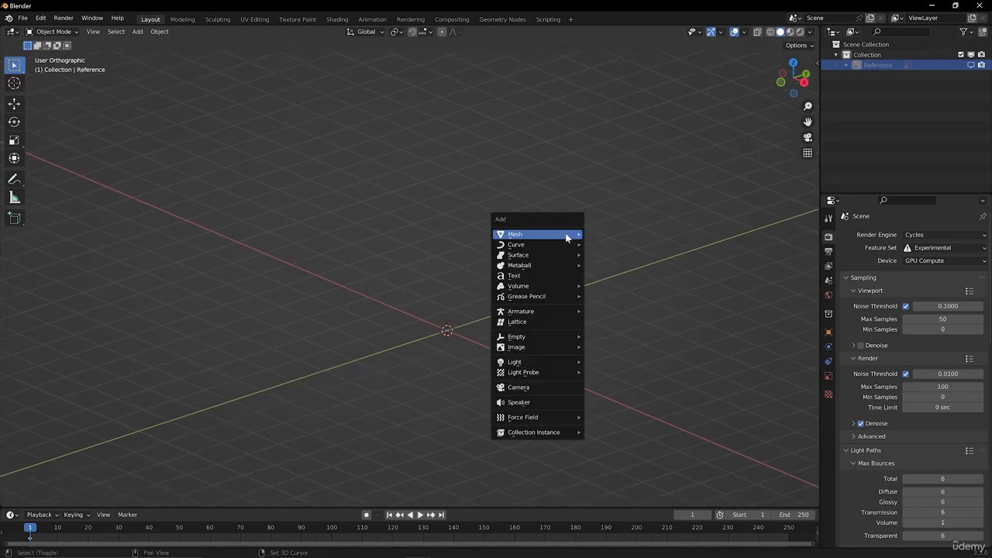
mouse_move(561, 246)
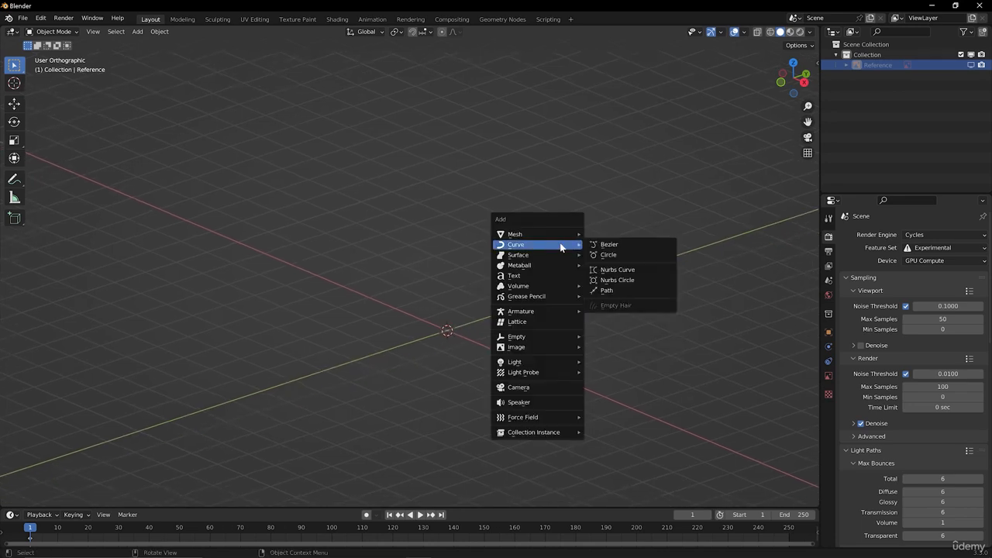
click(607, 290)
key(Tab)
Step: Move the path's control points individually off the straight line to bend it into a wavy curve
middle_drag(411, 352, 448, 289)
drag(448, 288, 482, 330)
middle_drag(501, 334, 454, 298)
key(g)
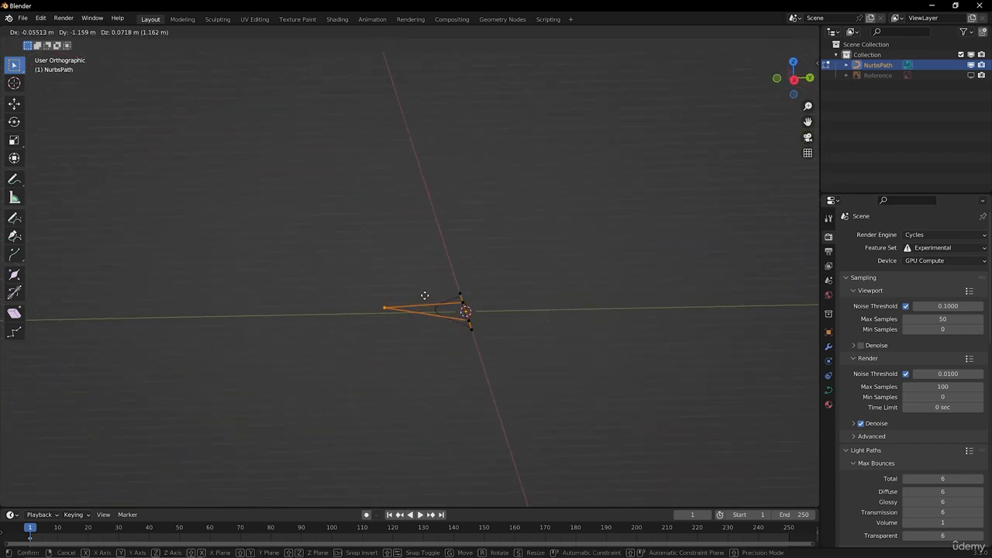
click(420, 293)
click(456, 294)
key(g)
click(564, 281)
click(479, 321)
key(g)
click(542, 317)
click(472, 331)
key(g)
click(368, 357)
Step: Extrude three more control points from the path's end in top view so the curve loops back, and leave Edit Mode
middle_drag(440, 329, 427, 379)
key(KP_7)
key(e)
click(497, 268)
key(e)
click(472, 84)
shift+middle_drag(472, 84, 527, 193)
key(e)
click(350, 211)
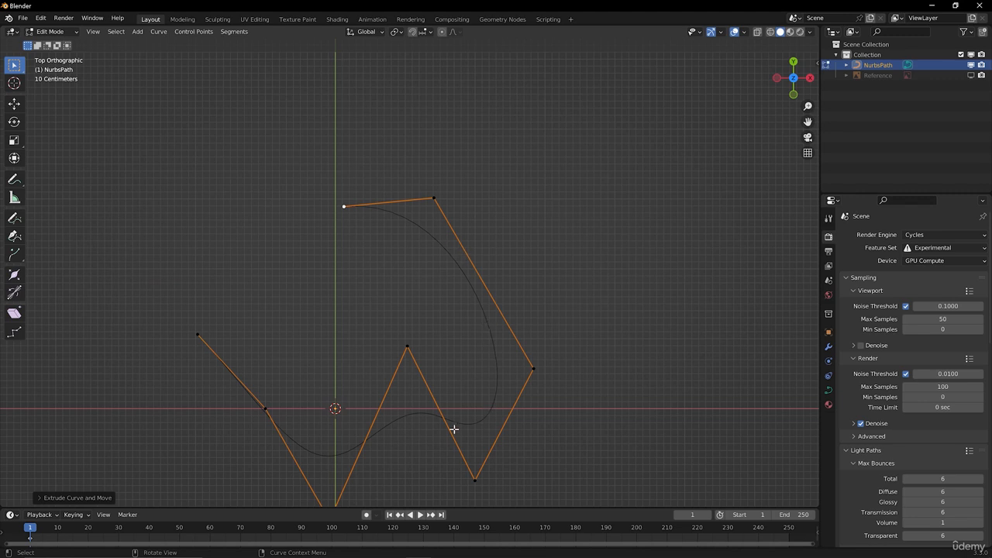
middle_drag(411, 310, 488, 247)
key(Tab)
key(Tab)
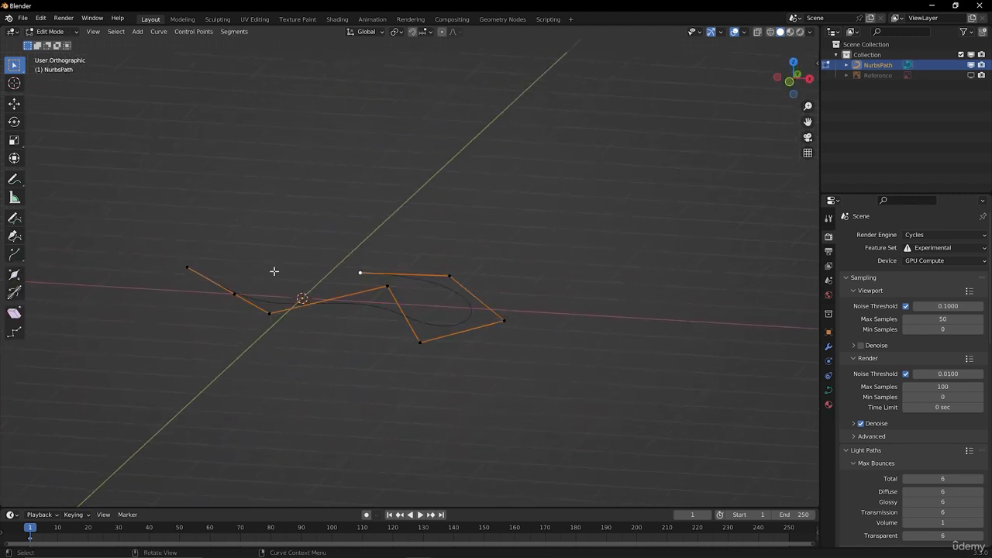
middle_drag(237, 295, 259, 275)
key(Tab)
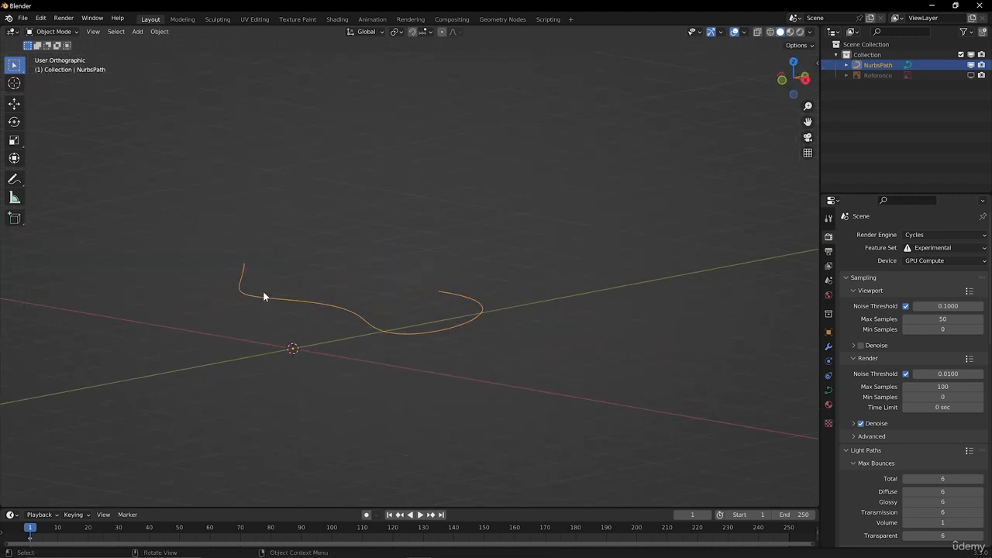
Step: In front view, lower the two raised middle control points of the path toward the height of its extruded end
key(KP_1)
scroll(452, 284, up, 2)
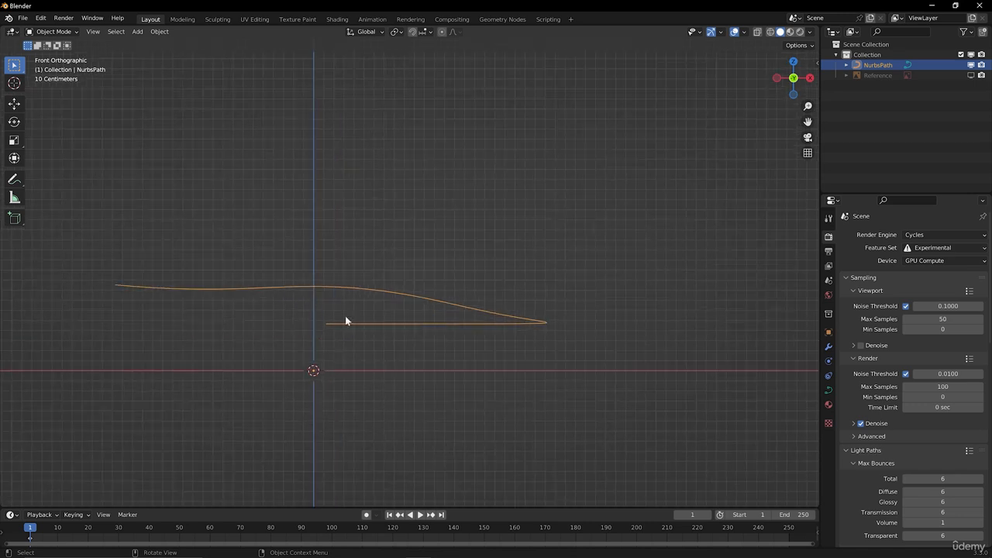
key(Tab)
click(310, 268)
key(g)
click(338, 333)
drag(412, 262, 427, 294)
key(g)
click(428, 316)
Step: Lower the two control points at the path's starting end to flatten the curve, and return to Object Mode
drag(195, 281, 229, 316)
key(g)
click(236, 334)
click(109, 282)
key(g)
click(139, 333)
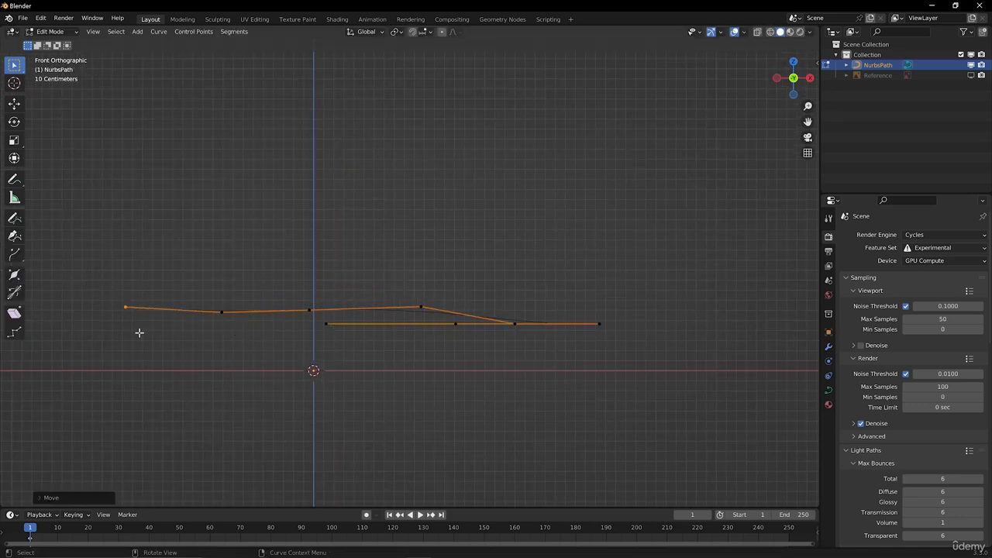
key(Tab)
middle_drag(498, 314, 458, 345)
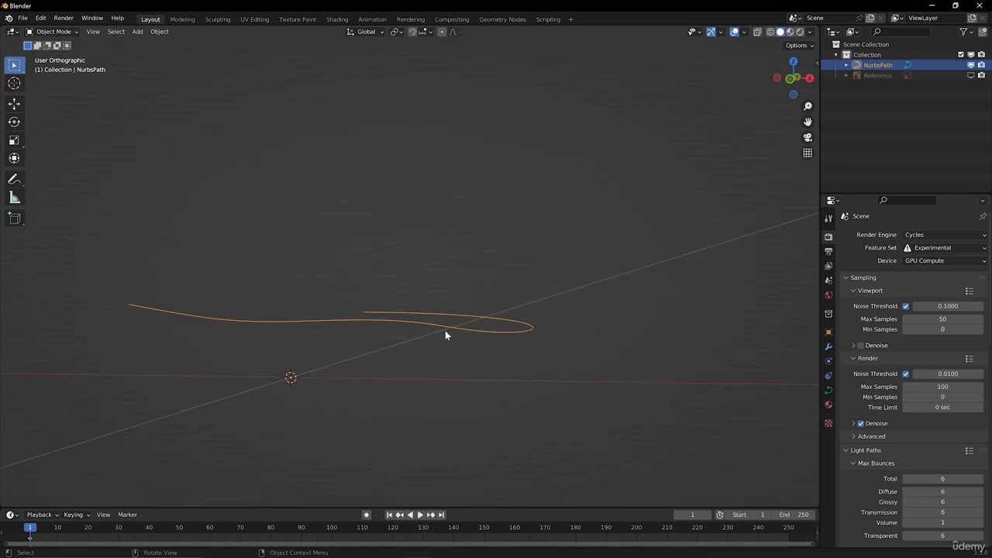
Step: Annotate four upright rectangular board outlines side by side above the curve
mouse_move(357, 101)
mouse_down()
mouse_move(385, 120)
mouse_move(470, 108)
mouse_move(553, 119)
mouse_move(626, 112)
mouse_up()
drag(354, 102, 355, 238)
drag(386, 122, 382, 257)
mouse_move(434, 124)
mouse_down()
mouse_move(435, 251)
mouse_move(469, 234)
mouse_up()
drag(471, 110, 474, 215)
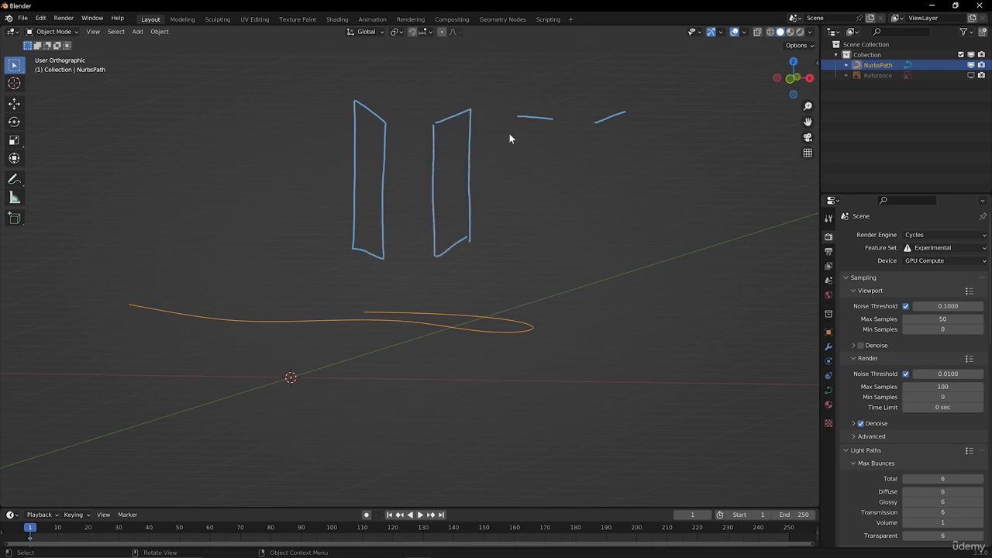
drag(520, 120, 518, 225)
drag(553, 122, 548, 238)
drag(596, 122, 595, 192)
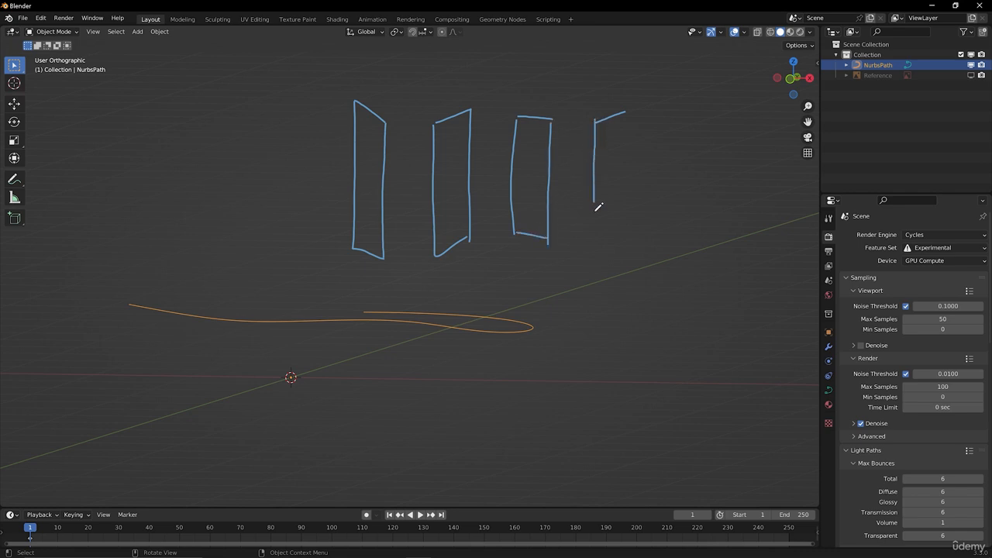
drag(625, 110, 626, 195)
drag(595, 236, 627, 235)
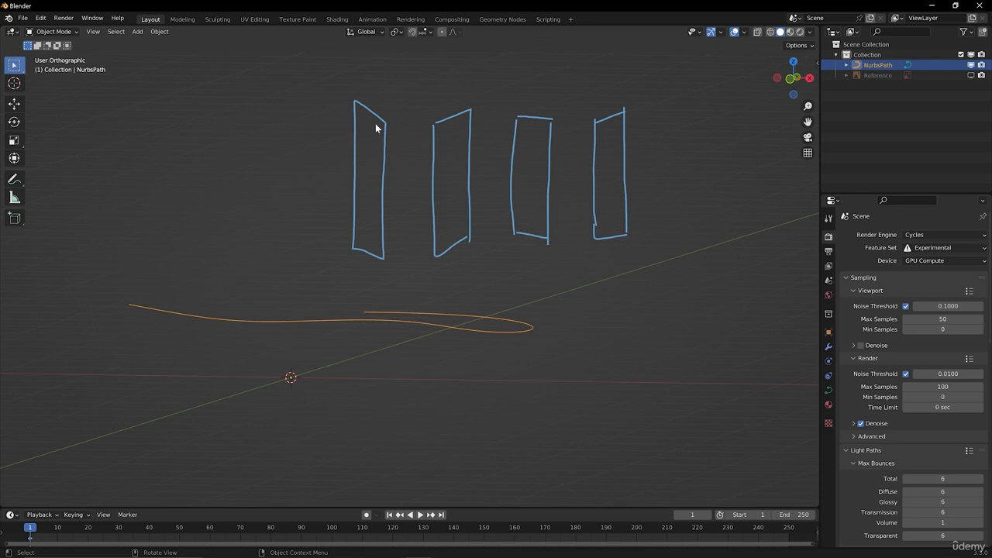
Step: Annotate side and top edges on the first two sketched boards to give them thickness
drag(354, 100, 365, 99)
drag(386, 257, 393, 255)
mouse_move(363, 100)
mouse_down()
mouse_move(392, 113)
mouse_move(402, 243)
mouse_up()
mouse_move(450, 112)
mouse_down()
mouse_move(472, 103)
mouse_move(484, 217)
mouse_up()
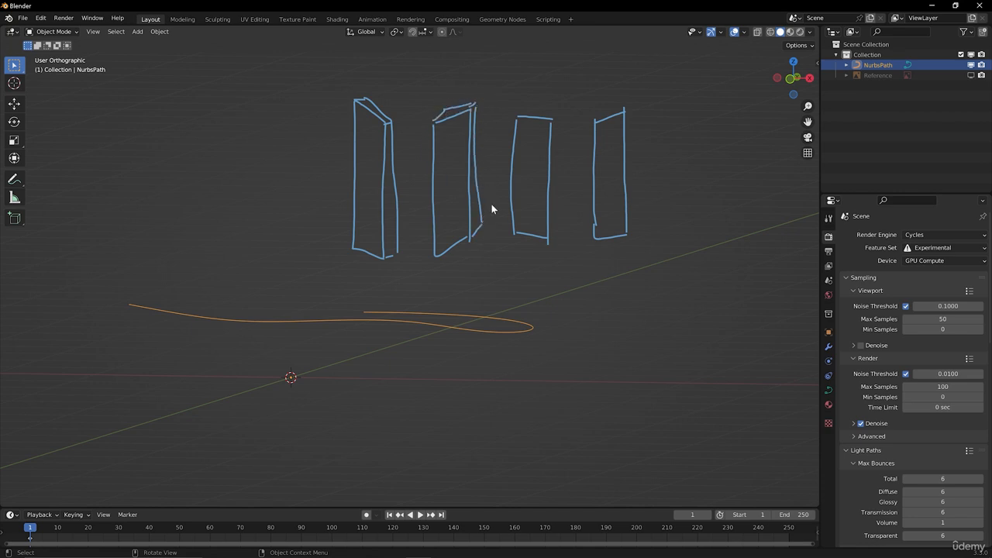
Step: Mark a horizontal line and the board parts above it on the annotation sketch, and erase all annotations
drag(292, 211, 662, 205)
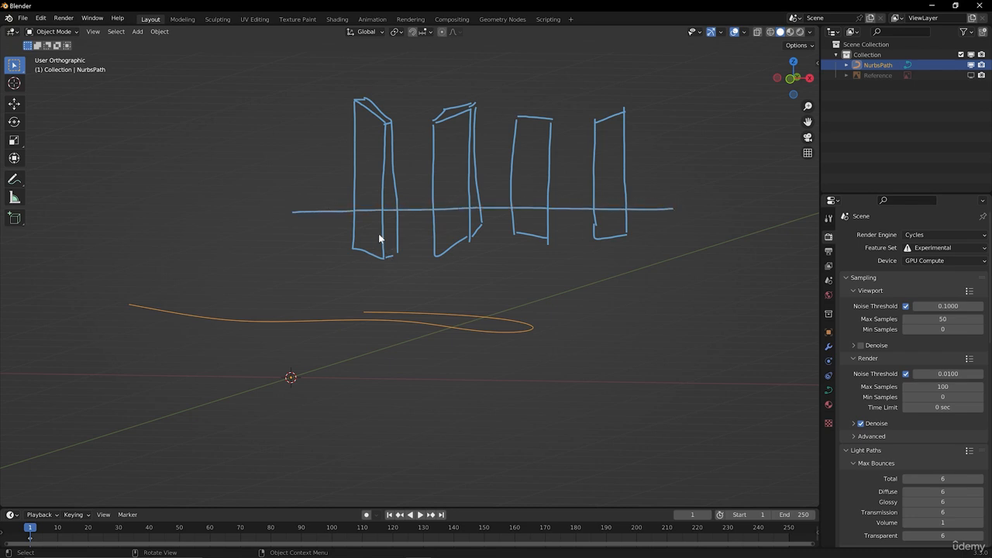
drag(295, 213, 680, 209)
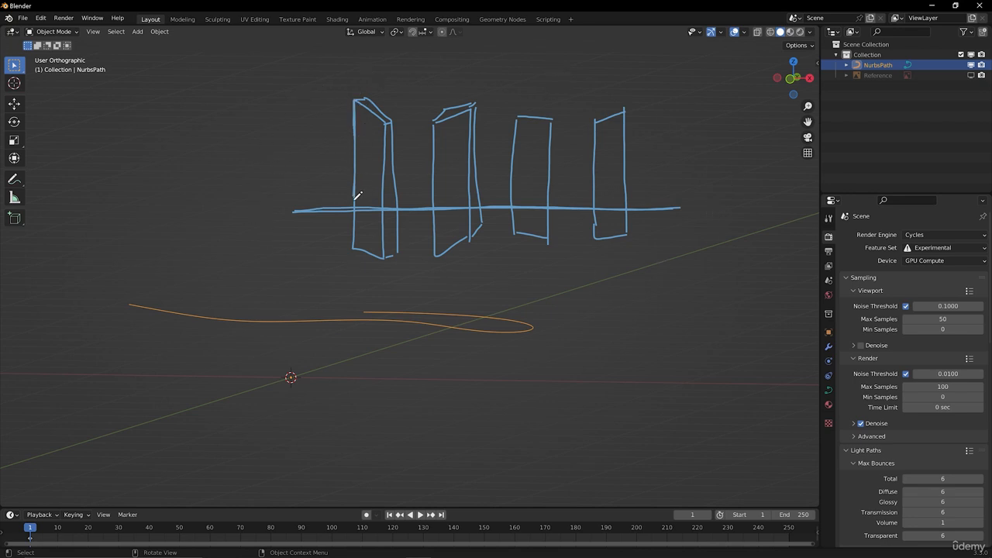
mouse_move(353, 105)
mouse_down()
mouse_move(391, 118)
mouse_move(401, 206)
mouse_up()
mouse_move(430, 173)
mouse_down()
mouse_move(431, 209)
mouse_move(486, 203)
mouse_up()
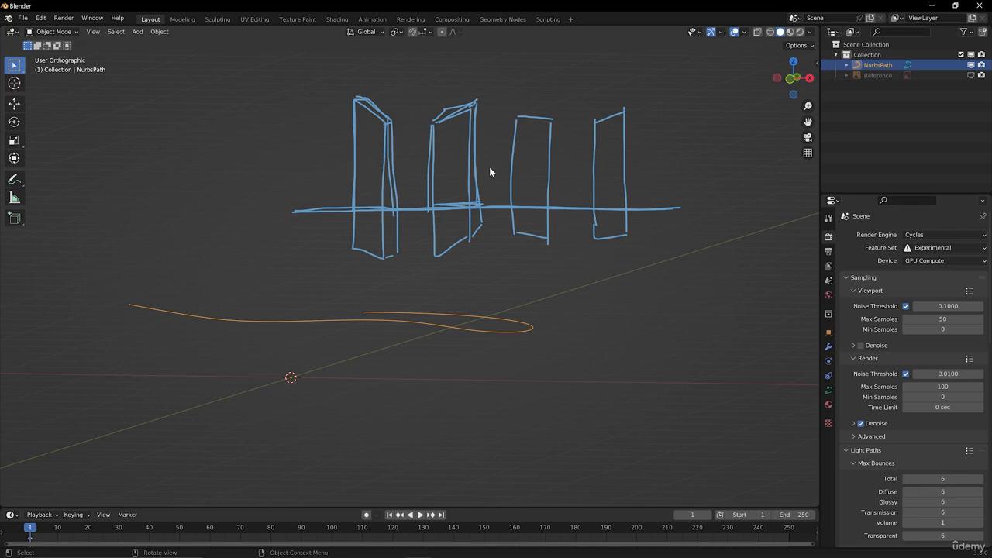
mouse_move(284, 241)
mouse_down()
mouse_move(220, 272)
mouse_move(233, 275)
mouse_up()
mouse_move(164, 341)
right_down()
mouse_move(243, 328)
mouse_move(499, 206)
mouse_move(387, 147)
right_up()
Step: Split off a Geometry Node Editor beside the 3D viewport and create a new node tree for the path
drag(813, 29, 307, 120)
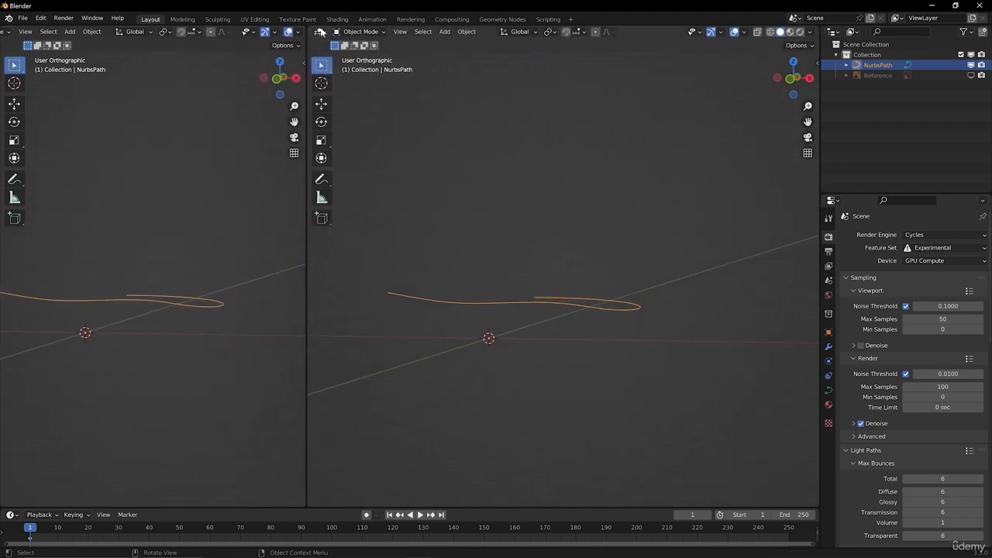
click(320, 32)
click(345, 117)
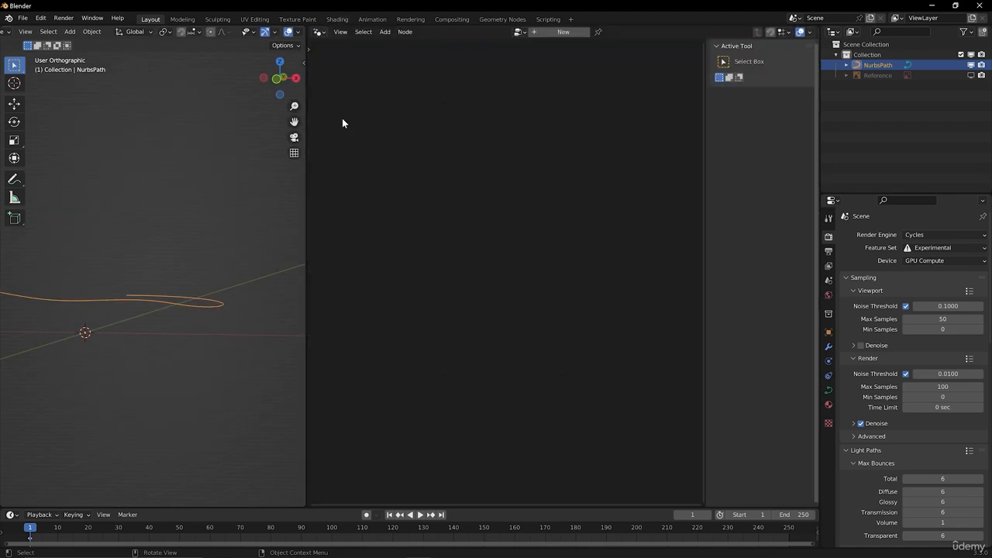
key(n)
click(555, 33)
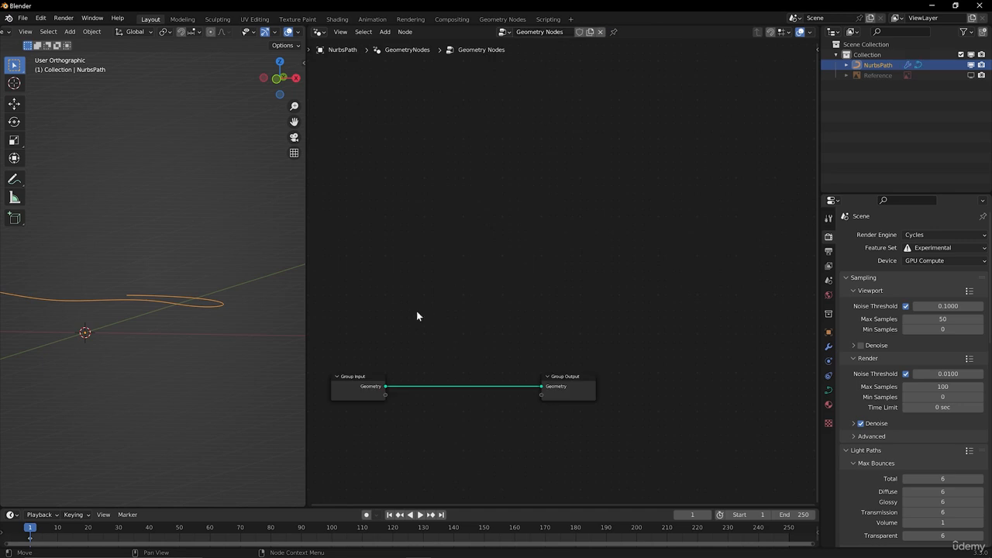
Step: Add a Curve to Points node on the link between Group Input and Group Output
middle_drag(424, 305, 501, 186)
middle_drag(159, 285, 237, 237)
scroll(567, 245, up, 2)
middle_drag(566, 245, 569, 239)
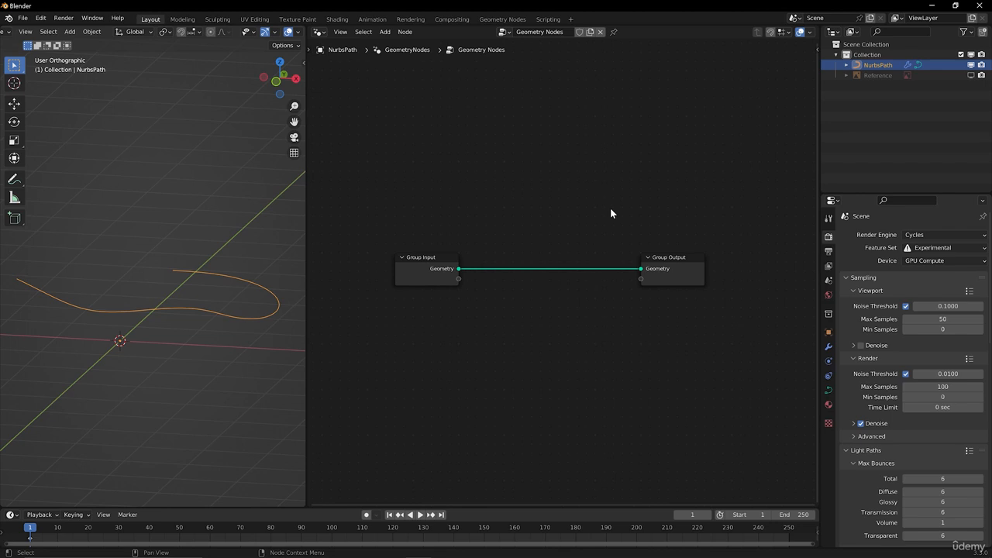
key(shift+a)
click(552, 170)
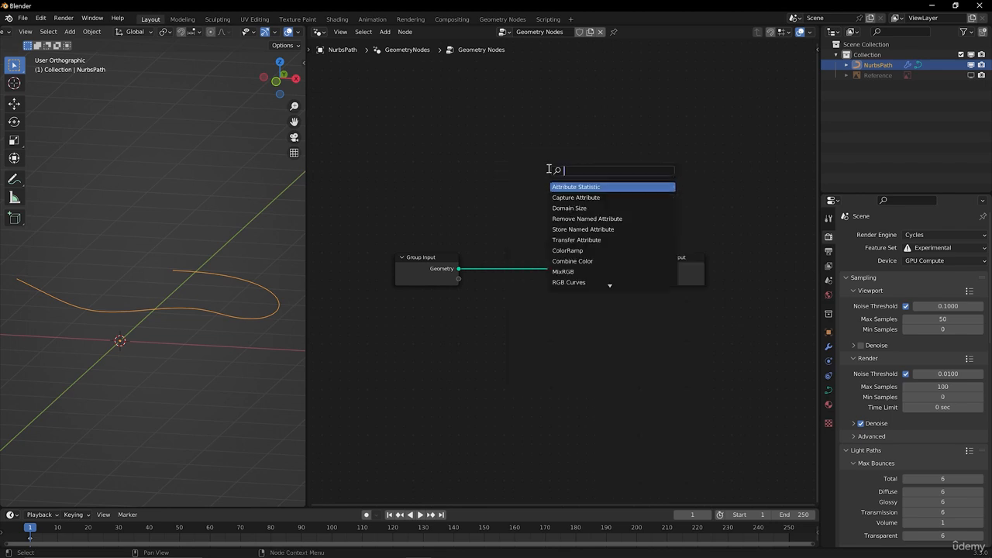
text(curve to po)
key(Return)
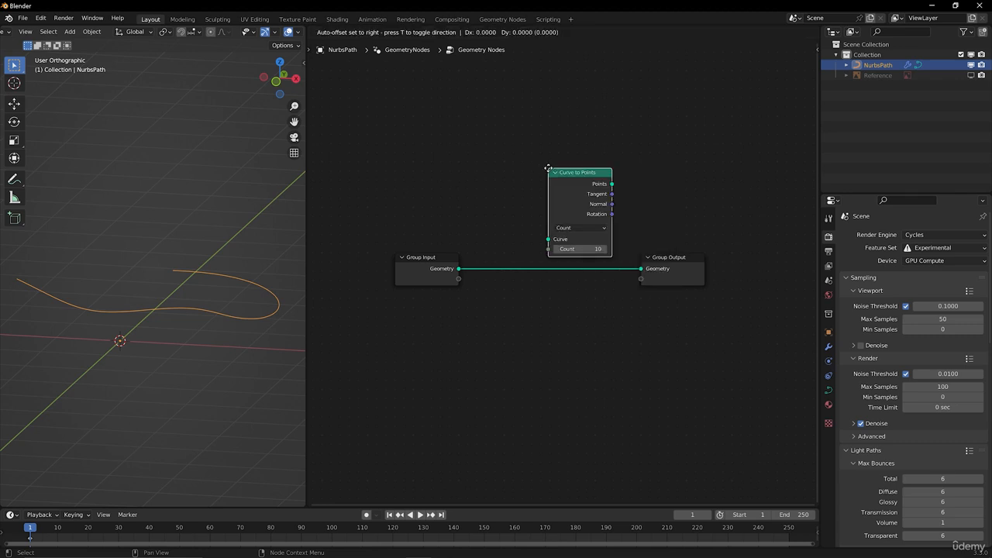
click(496, 237)
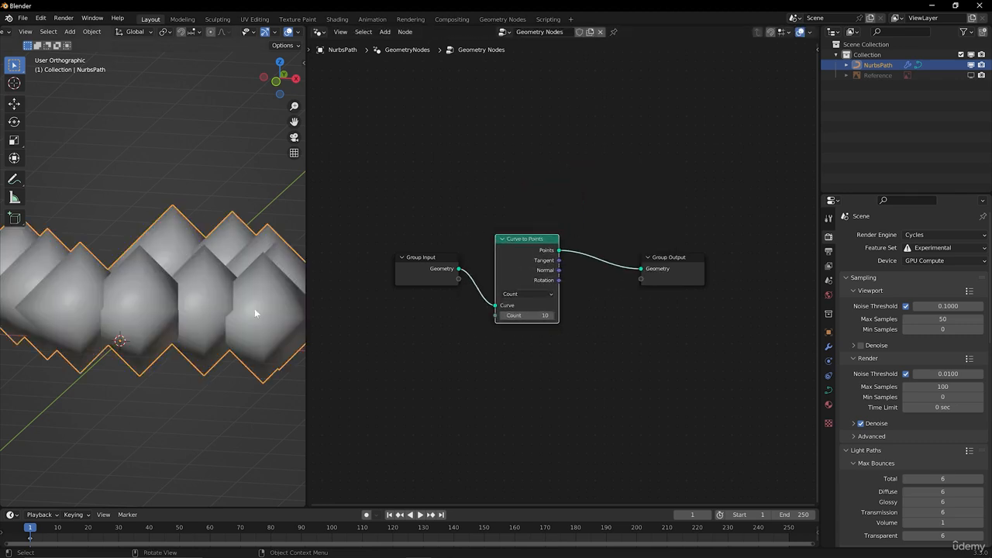
Step: Set the Curve to Points count to 18
middle_drag(235, 294, 215, 320)
scroll(133, 281, down, 4)
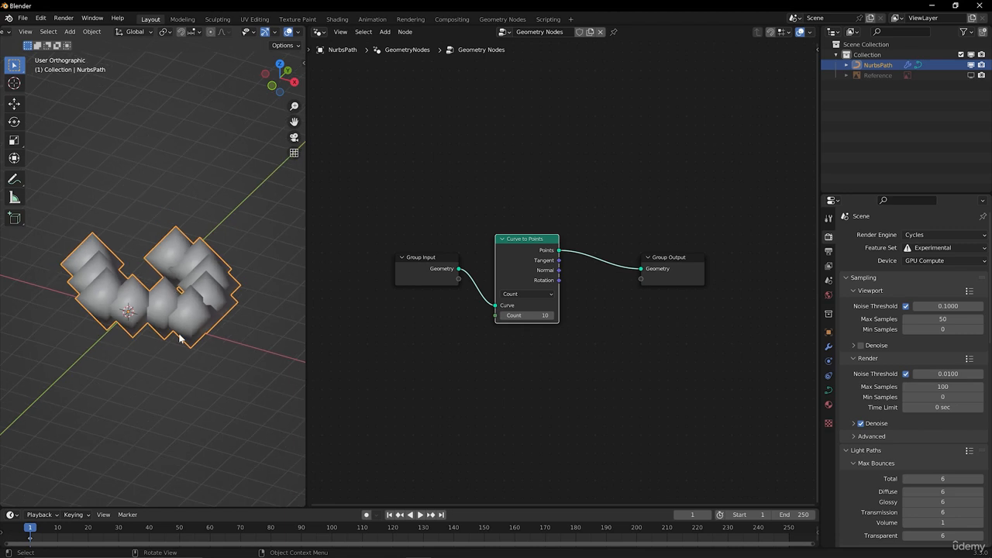
scroll(325, 325, up, 2)
mouse_move(530, 327)
mouse_down()
mouse_move(569, 326)
mouse_move(547, 326)
mouse_up()
middle_drag(611, 339, 628, 303)
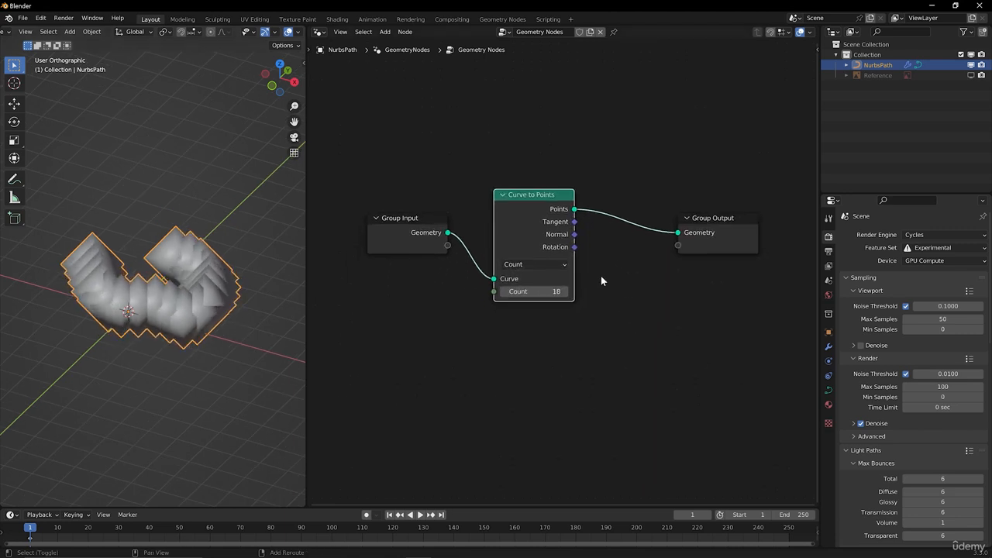
Step: Add an Instance on Points node between Curve to Points and Group Output
key(shift+a)
text(inst)
text(ance on p)
key(Return)
click(603, 186)
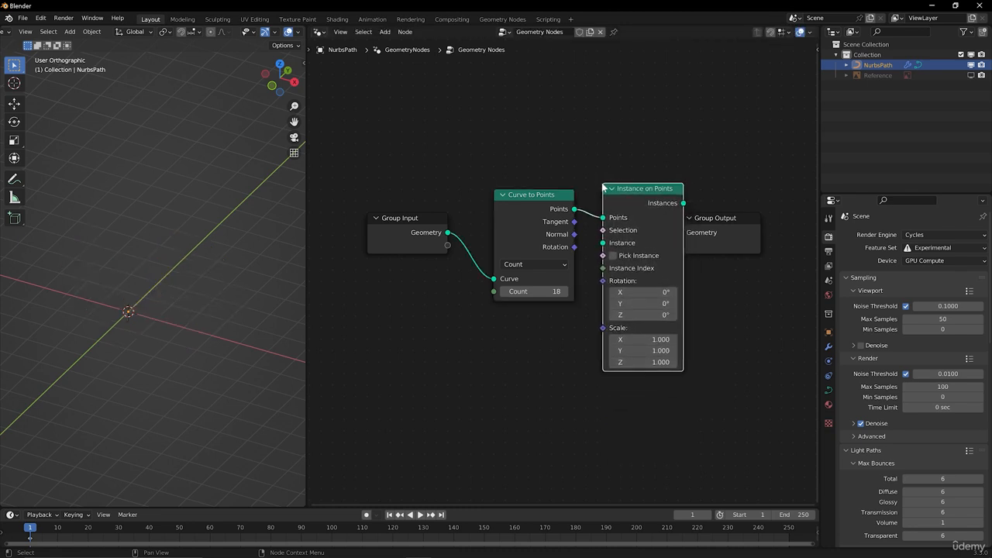
Step: Add a Mesh Line node to the node tree
middle_drag(544, 325, 549, 289)
key(shift+a)
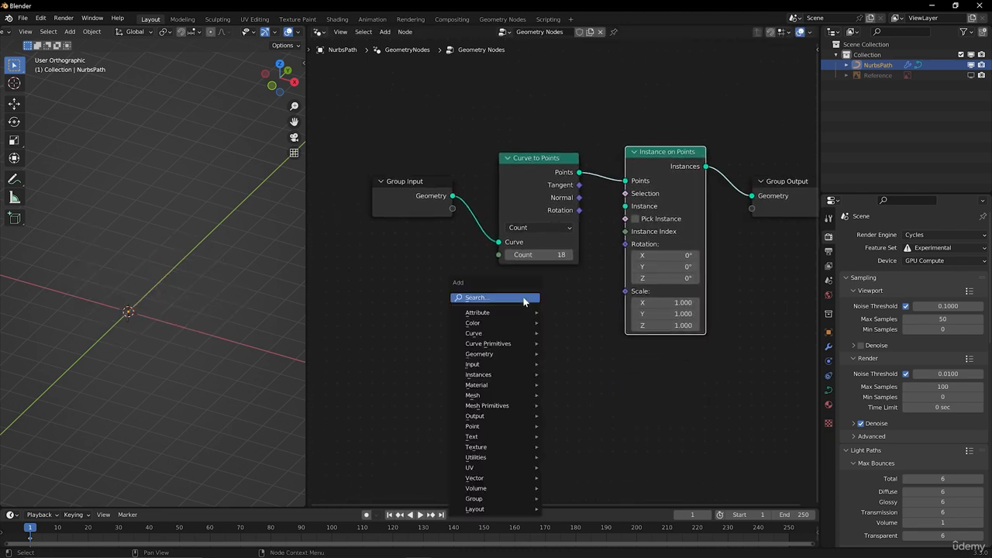
click(524, 298)
text(mesh line)
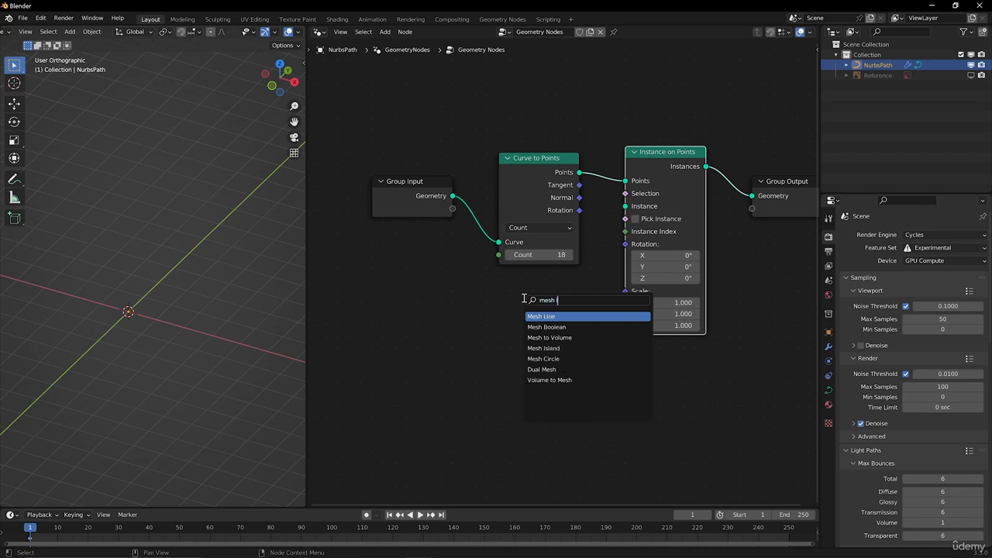
key(Return)
Step: Spread out the nodes and link the Mesh Line's Mesh output to Group Output to preview the line alone
middle_drag(661, 186, 617, 200)
drag(564, 144, 633, 219)
key(g)
click(669, 210)
middle_drag(669, 210, 622, 217)
drag(612, 167, 699, 251)
key(g)
click(755, 280)
drag(479, 334, 715, 248)
middle_drag(226, 317, 180, 220)
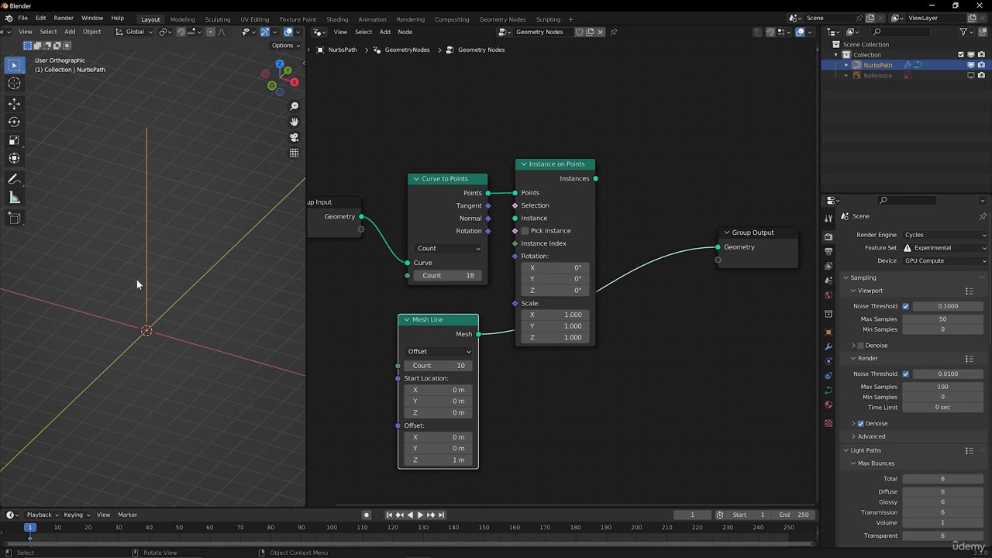
Step: Set the Mesh Line's count to 2
click(447, 368)
key(Return)
scroll(155, 320, up, 5)
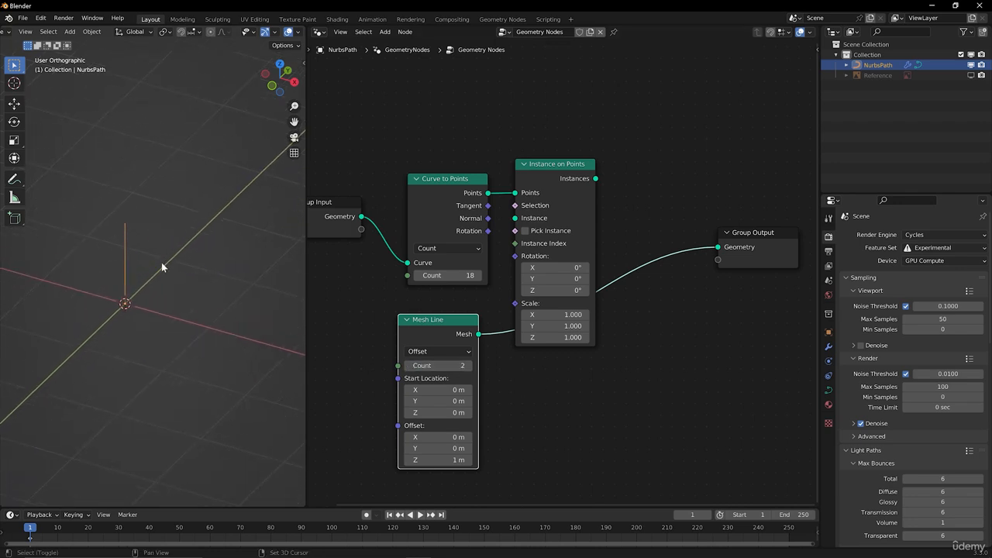
right_drag(134, 189, 126, 286)
middle_drag(174, 193, 172, 227)
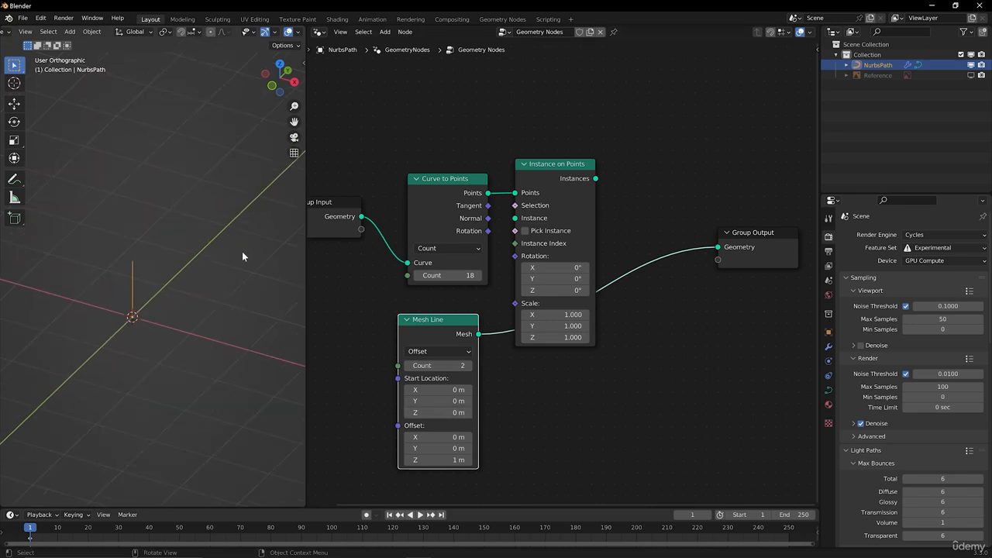
Step: Remove the Mesh Line's link to Group Output, reconnect Instance on Points to it, and space these nodes apart
click(413, 319)
click(413, 319)
drag(455, 327, 467, 340)
ctrl+right_drag(630, 304, 625, 210)
drag(595, 179, 725, 253)
drag(569, 128, 606, 208)
key(g)
click(673, 218)
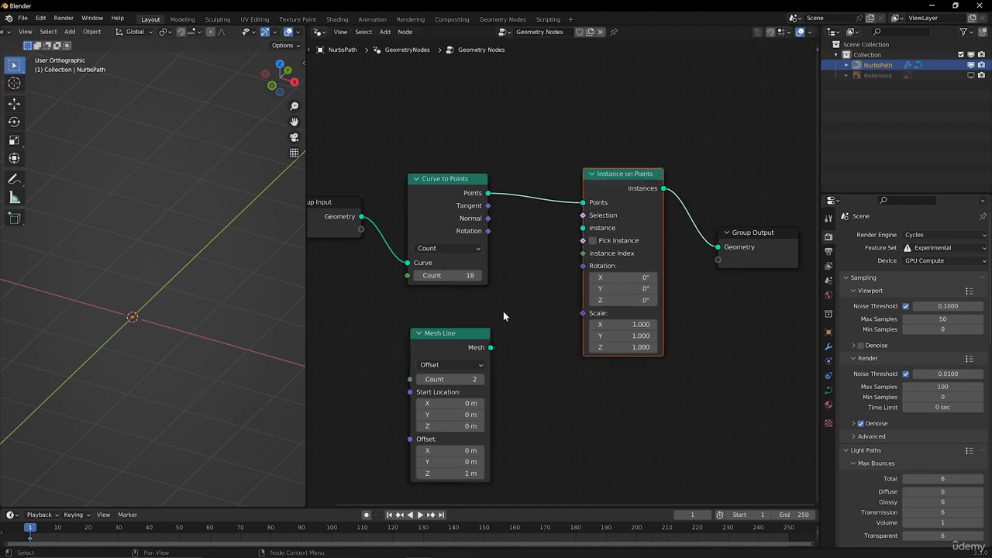
Step: Connect the Mesh Line's Mesh output to the Instance input of Instance on Points and view the instanced lines
drag(490, 348, 583, 228)
mouse_move(186, 279)
middle_down()
mouse_move(164, 284)
mouse_move(179, 229)
mouse_move(60, 267)
mouse_move(190, 225)
middle_up()
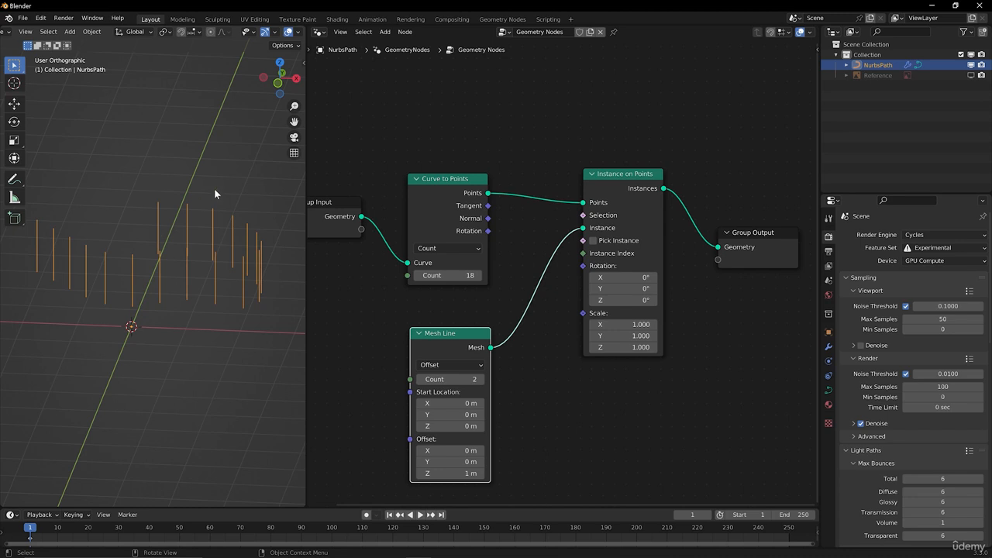
middle_drag(215, 194, 217, 215)
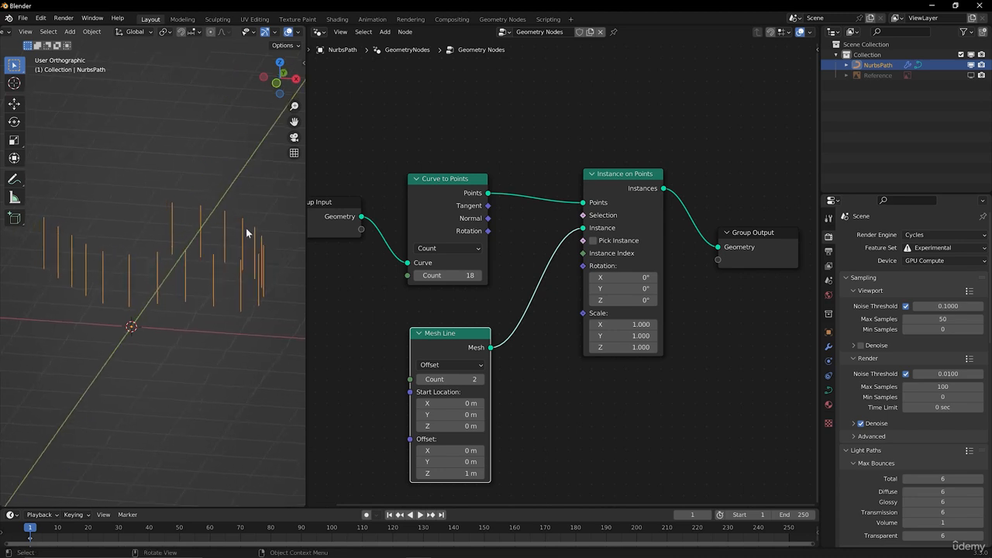
middle_drag(206, 206, 186, 217)
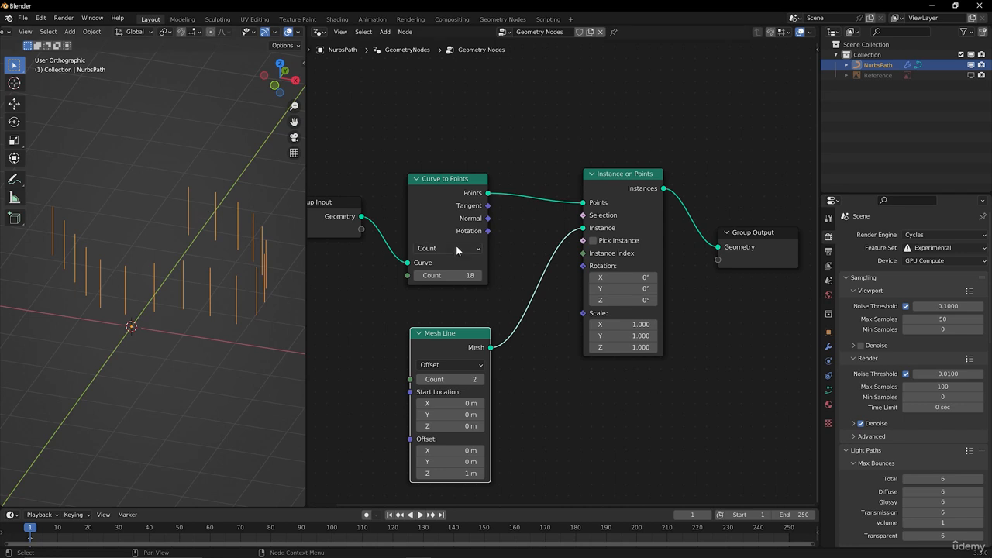
middle_drag(228, 273, 223, 271)
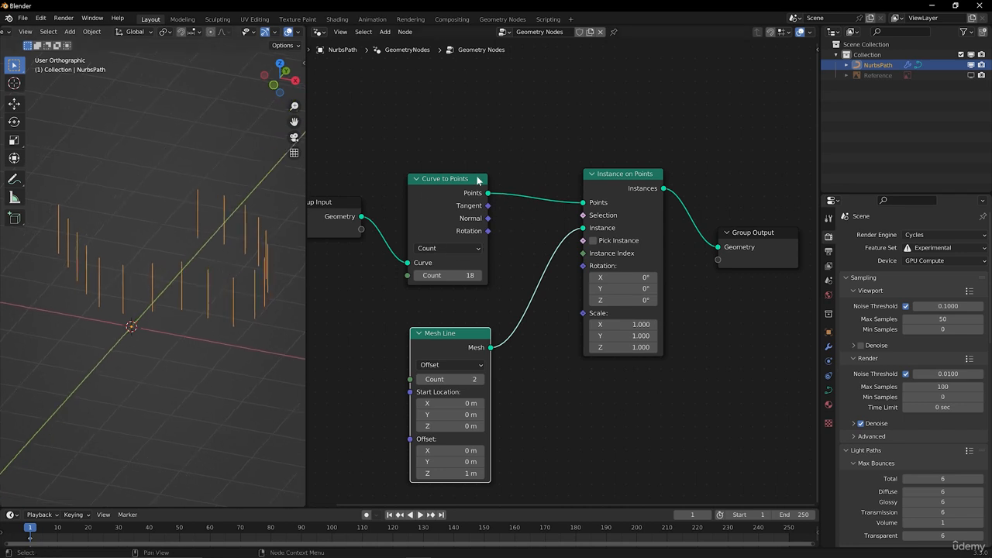
Step: Connect the Rotation output of Curve to Points to the Rotation input of Instance on Points
drag(489, 231, 524, 215)
drag(544, 261, 586, 269)
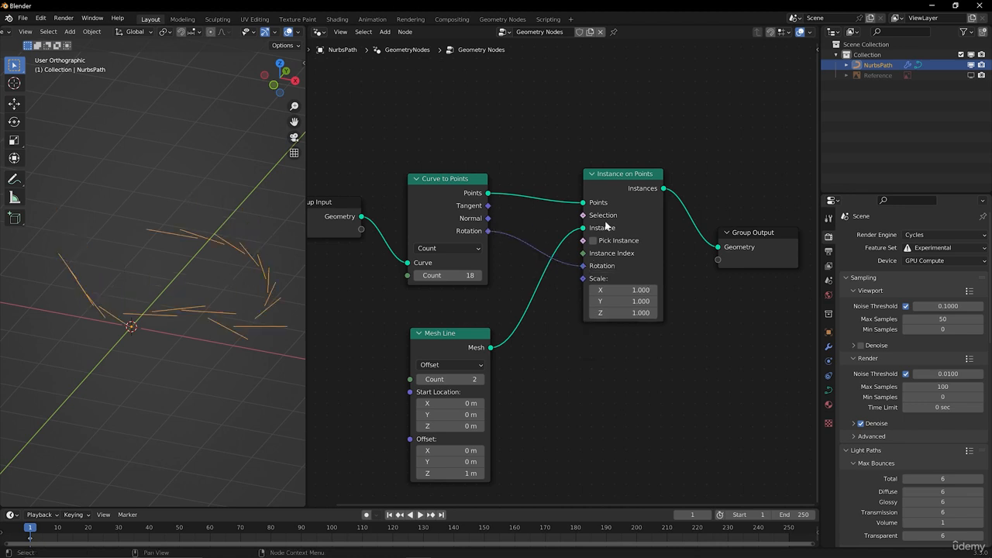
middle_drag(260, 316, 182, 364)
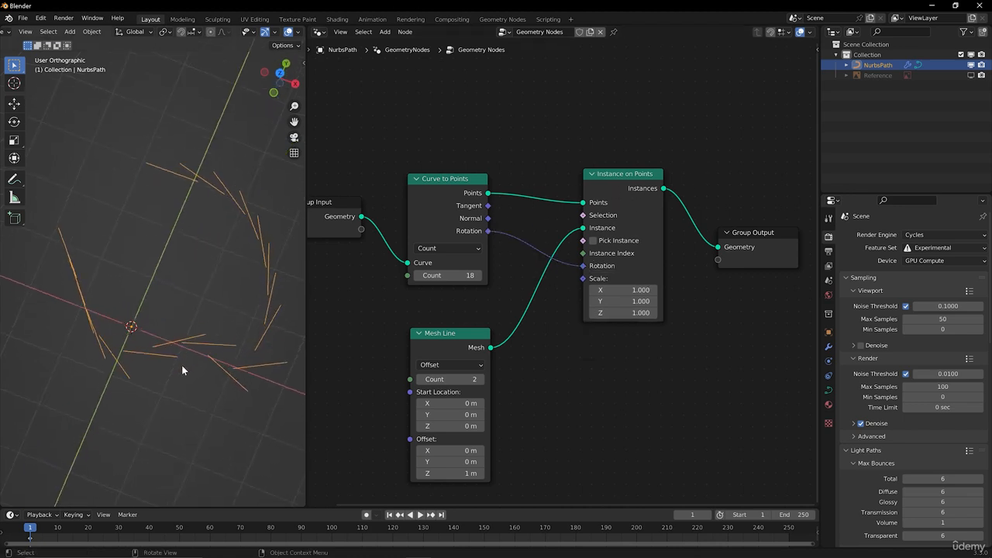
key(Tab)
key(Tab)
middle_drag(221, 324, 213, 307)
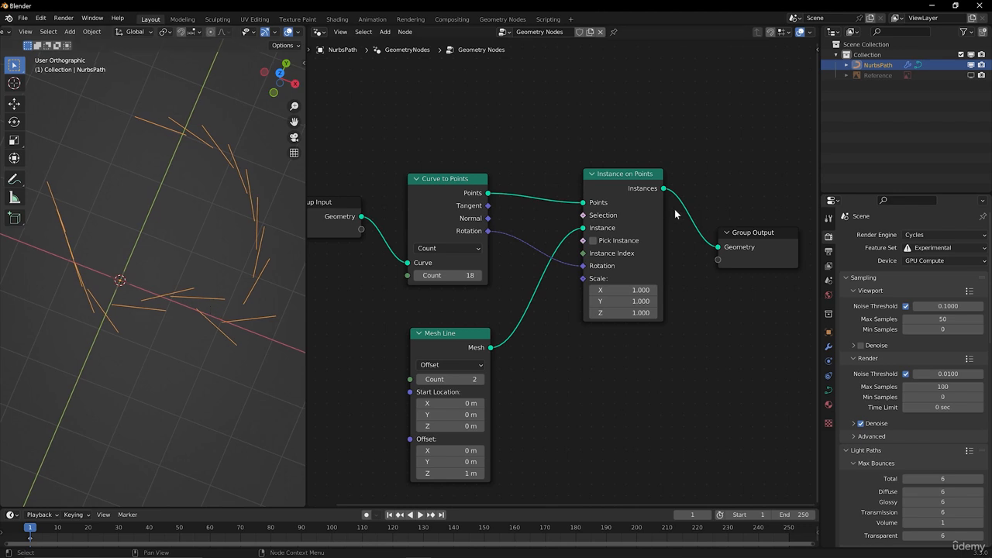
Step: Toggle muting of the Curve to Points, Mesh Line and Instance on Points nodes to compare the instances with the plain curve
click(448, 200)
shift+click(451, 339)
shift+click(626, 184)
key(m)
key(m)
key(m)
key(m)
key(m)
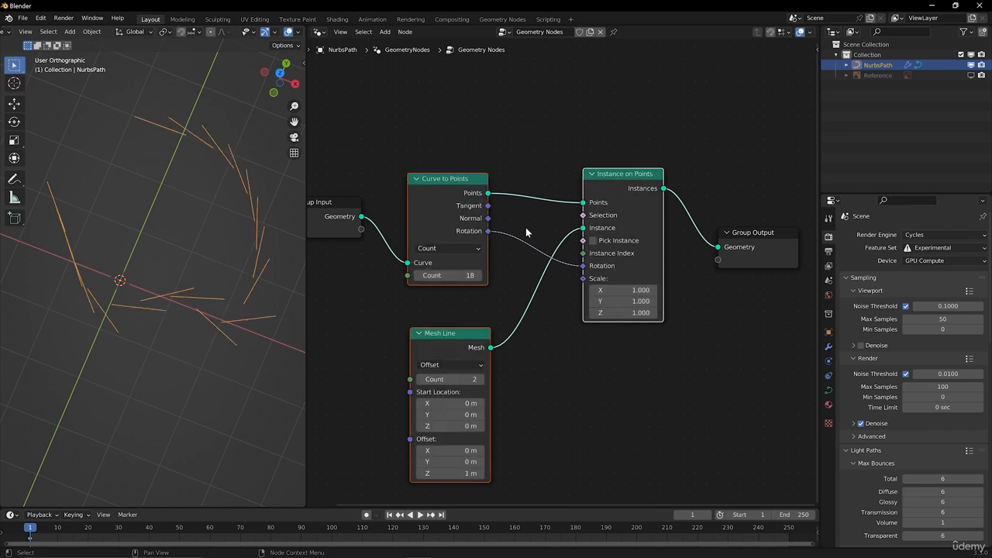
key(m)
key(m)
key(m)
key(m)
key(m)
key(m)
scroll(194, 314, up, 3)
key(m)
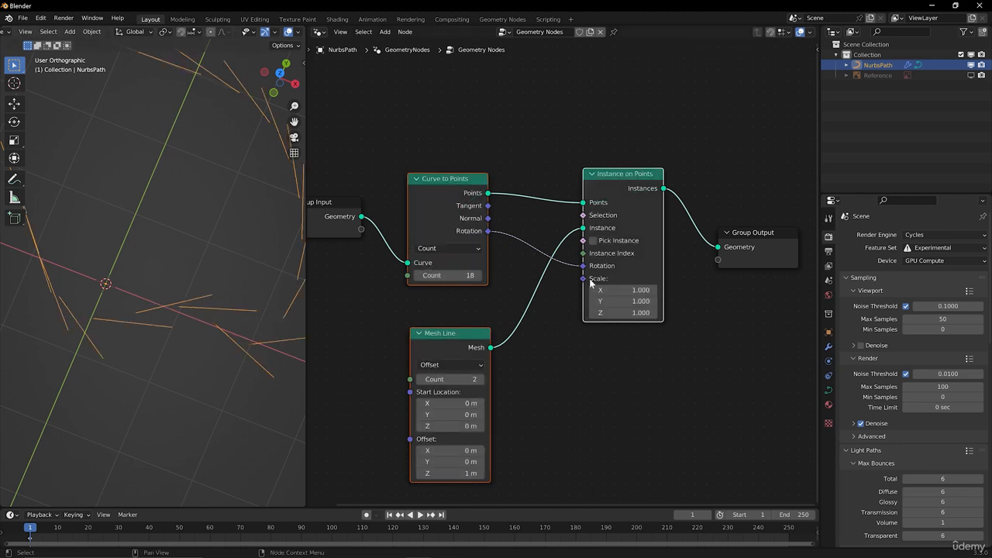
key(m)
scroll(573, 326, down, 2)
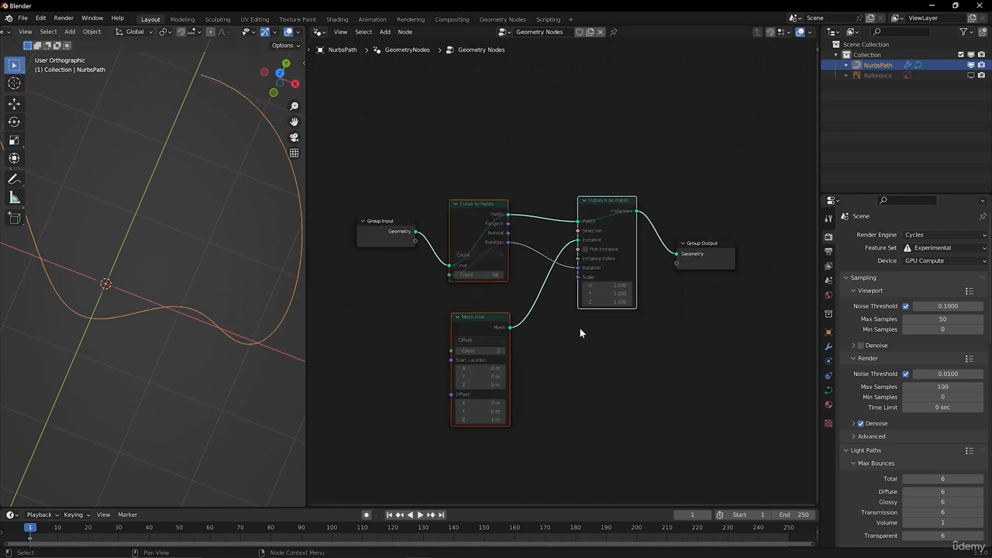
Step: Edit the path in top view, moving its control points outward to form a larger, smoother curve
scroll(199, 312, down, 5)
key(Tab)
scroll(204, 306, down, 3)
key(alt+a)
key(KP_7)
drag(166, 224, 224, 165)
key(g)
drag(184, 244, 198, 314)
click(273, 305)
key(g)
click(242, 345)
key(g)
drag(149, 249, 161, 319)
click(197, 292)
key(g)
click(142, 373)
drag(121, 293, 141, 268)
key(g)
click(89, 306)
drag(84, 244, 210, 328)
key(g)
click(52, 254)
scroll(137, 256, down, 2)
key(g)
click(163, 295)
key(g)
click(224, 341)
drag(195, 269, 227, 288)
key(g)
click(250, 287)
drag(191, 191, 212, 215)
key(g)
click(230, 216)
key(Tab)
Step: Unmute the Curve to Points, Mesh Line and Instance on Points nodes and inspect the lines along the reshaped path
drag(465, 150, 602, 426)
key(m)
middle_drag(170, 318, 120, 237)
scroll(132, 250, up, 3)
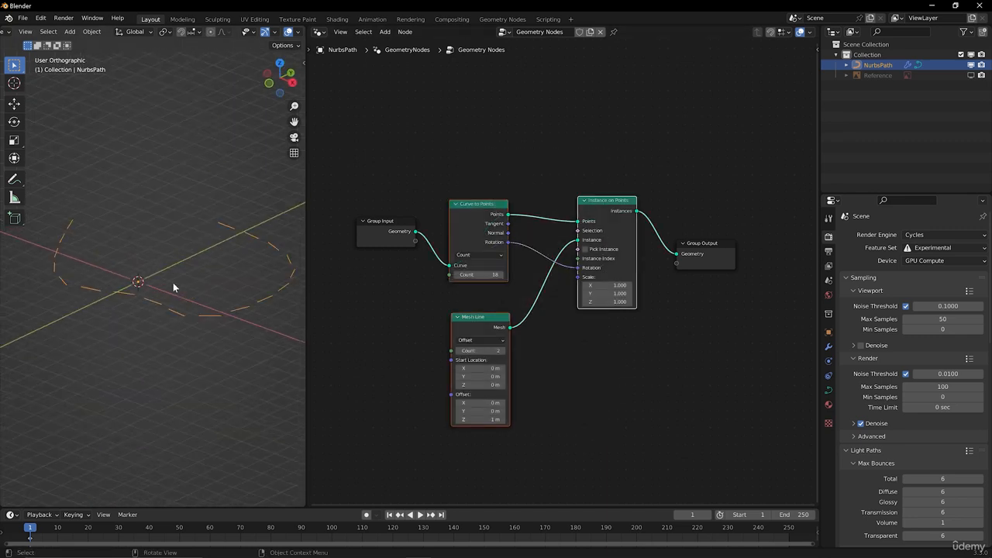
click(170, 241)
middle_drag(180, 257, 161, 310)
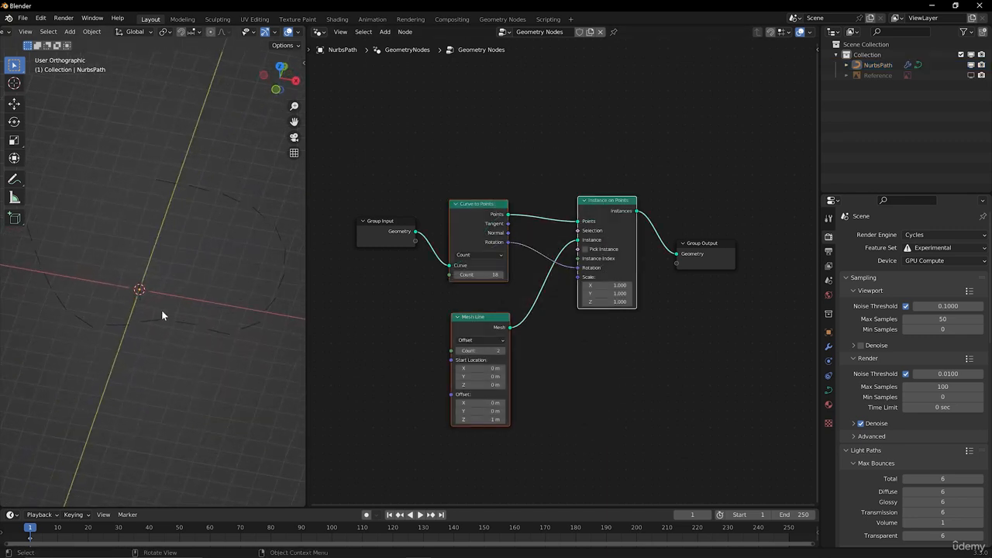
Step: Refine the path's shape by repositioning individual control points with the instanced lines shown
click(279, 287)
key(Tab)
scroll(266, 313, down, 2)
shift+middle_drag(247, 330, 199, 329)
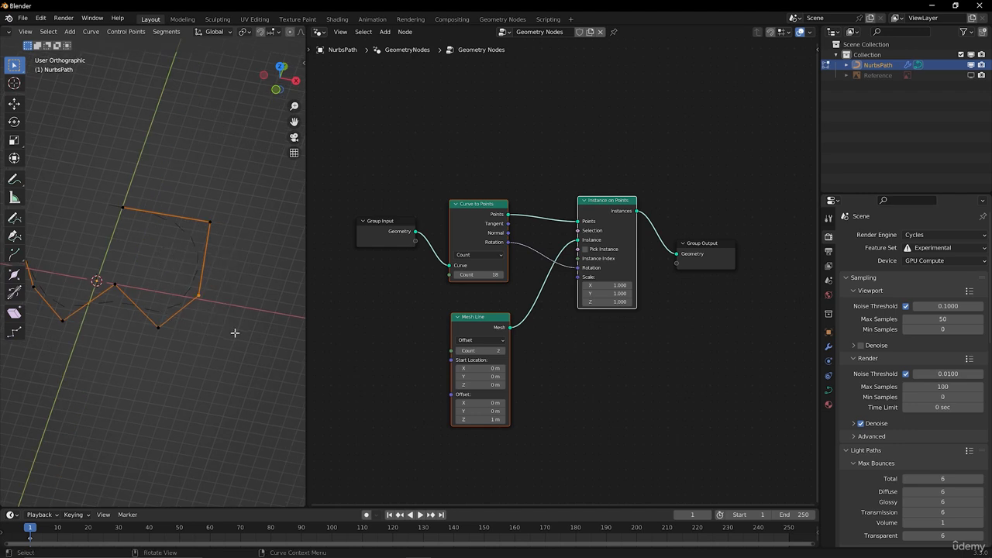
key(g)
click(126, 348)
middle_drag(128, 323, 234, 320)
key(g)
click(269, 292)
click(172, 336)
key(g)
click(176, 303)
click(111, 321)
key(g)
click(108, 305)
click(93, 315)
key(g)
click(93, 301)
middle_drag(93, 299, 223, 285)
key(Tab)
Step: Scale up all control points of the path together and view the line spacing in Object Mode
key(Tab)
key(a)
key(s)
click(185, 358)
key(Tab)
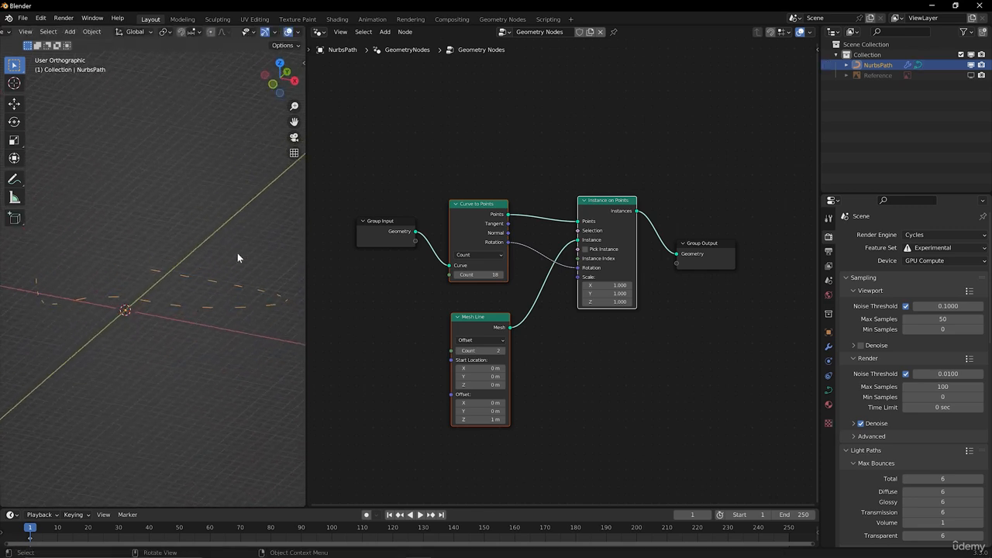
middle_drag(74, 324, 98, 341)
mouse_move(133, 296)
middle_down()
mouse_move(186, 307)
mouse_move(155, 310)
mouse_move(115, 294)
middle_up()
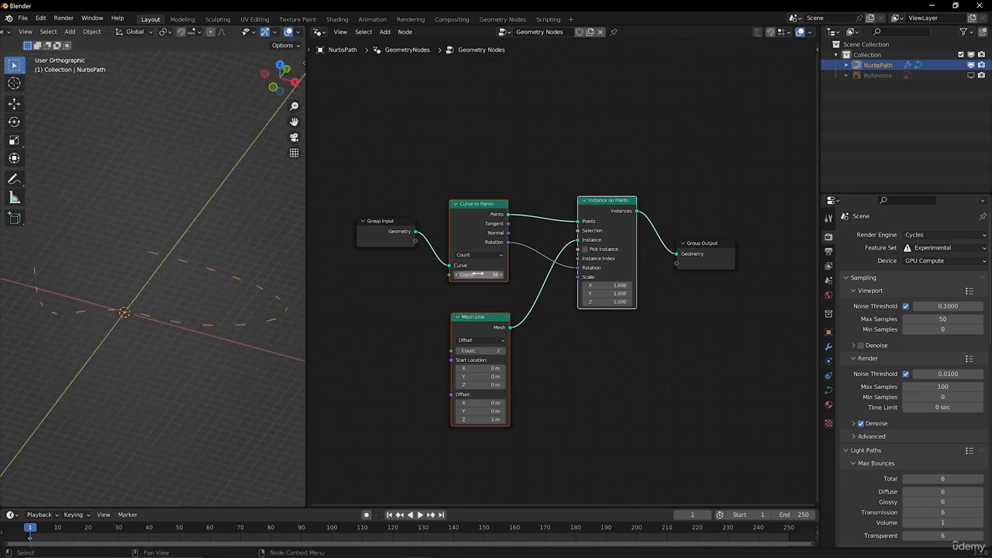
Step: Move the Group Input node away from Curve to Points and add a Curve Length node between them
middle_drag(516, 292, 607, 302)
drag(479, 194, 505, 267)
key(g)
click(420, 267)
key(shift+a)
text(curve leng)
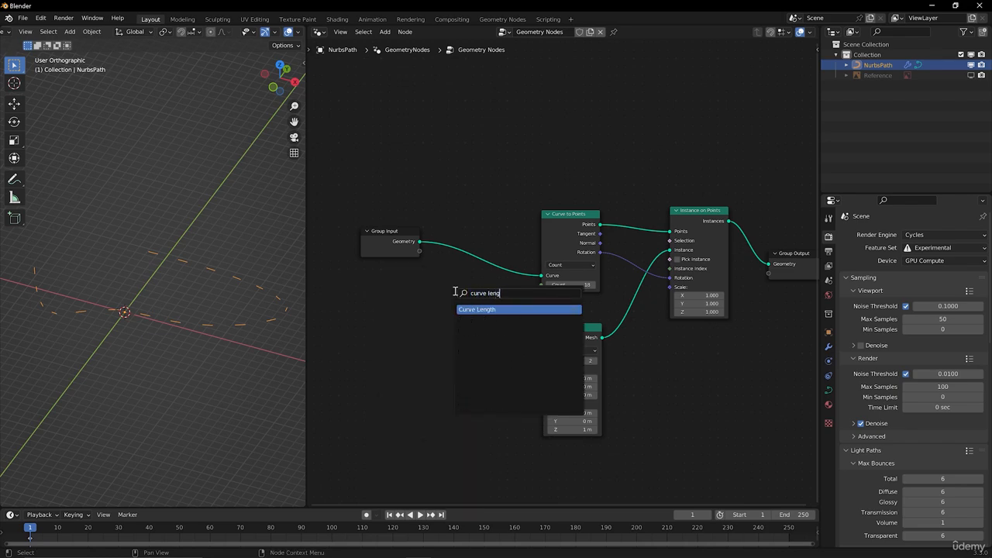
key(Return)
click(442, 290)
Step: Connect Group Input's Geometry to Curve Length and its Length output to the Curve to Points count, tidying the node positions
drag(418, 244, 441, 312)
drag(502, 300, 479, 300)
drag(393, 252, 370, 255)
drag(475, 300, 467, 301)
scroll(159, 304, up, 4)
shift+middle_drag(84, 331, 84, 308)
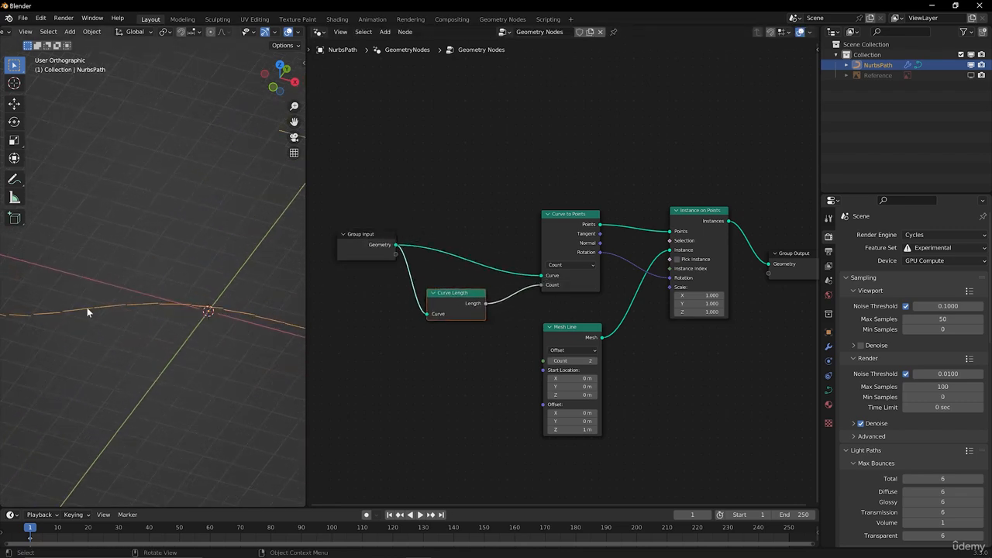
Step: Reposition the path's selected end control point in Edit Mode and check the instanced lines in Object Mode
scroll(170, 297, down, 5)
shift+middle_drag(226, 288, 164, 290)
key(Tab)
click(143, 214)
shift+middle_drag(151, 252, 193, 261)
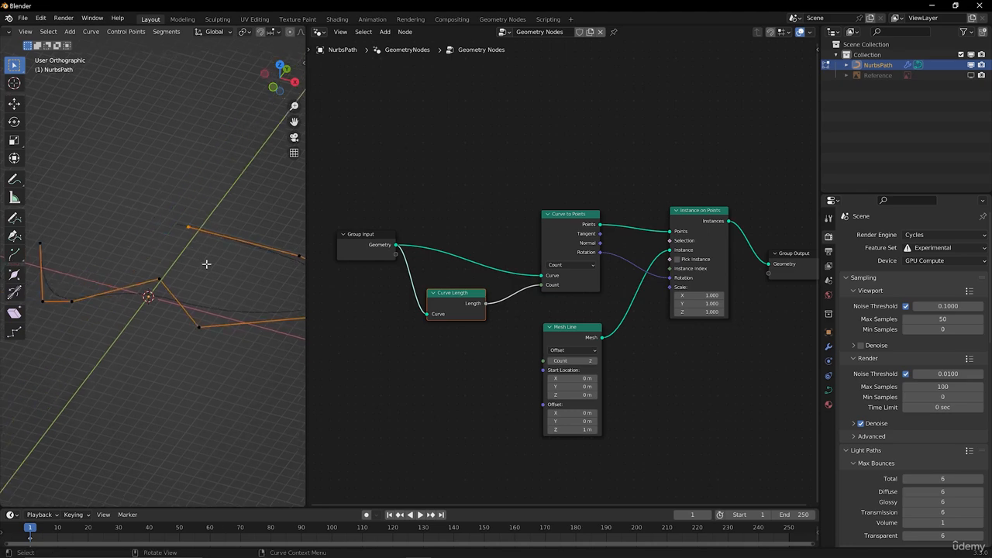
scroll(217, 267, down, 2)
key(g)
click(139, 206)
key(Tab)
scroll(183, 230, up, 6)
click(168, 243)
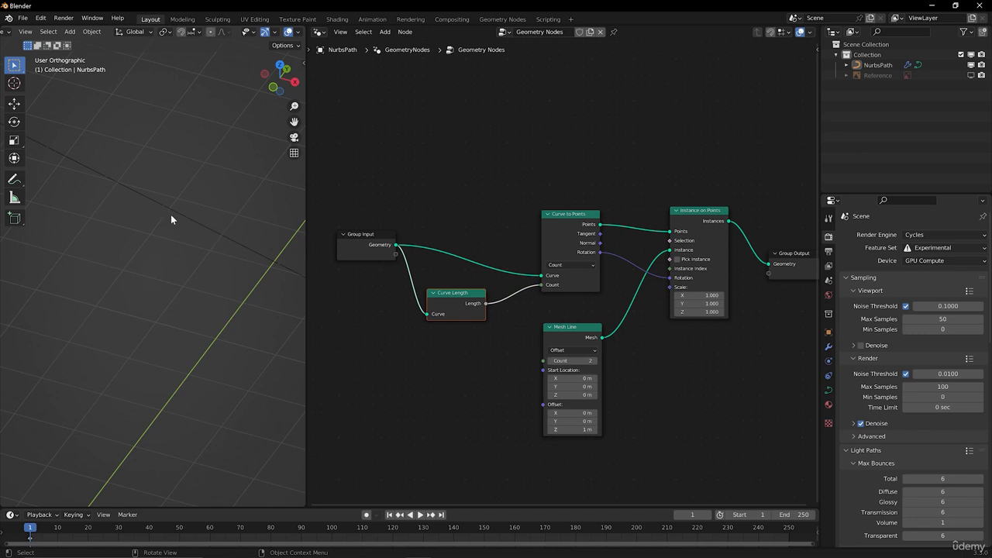
scroll(185, 287, down, 6)
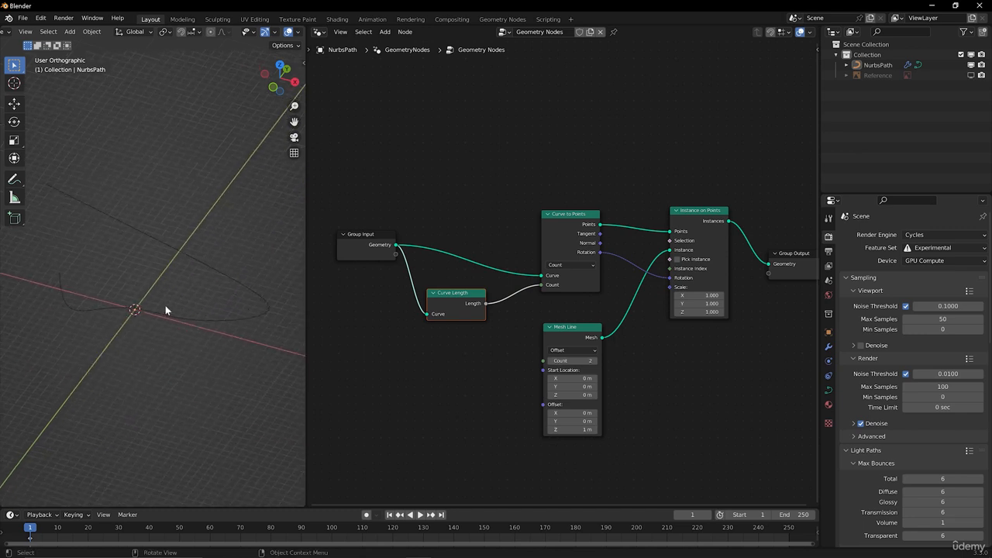
Step: Move the control point at the path's far end back across the curve and return to Object Mode
key(Tab)
drag(42, 177, 81, 214)
key(g)
click(215, 300)
middle_drag(209, 308, 184, 330)
key(Tab)
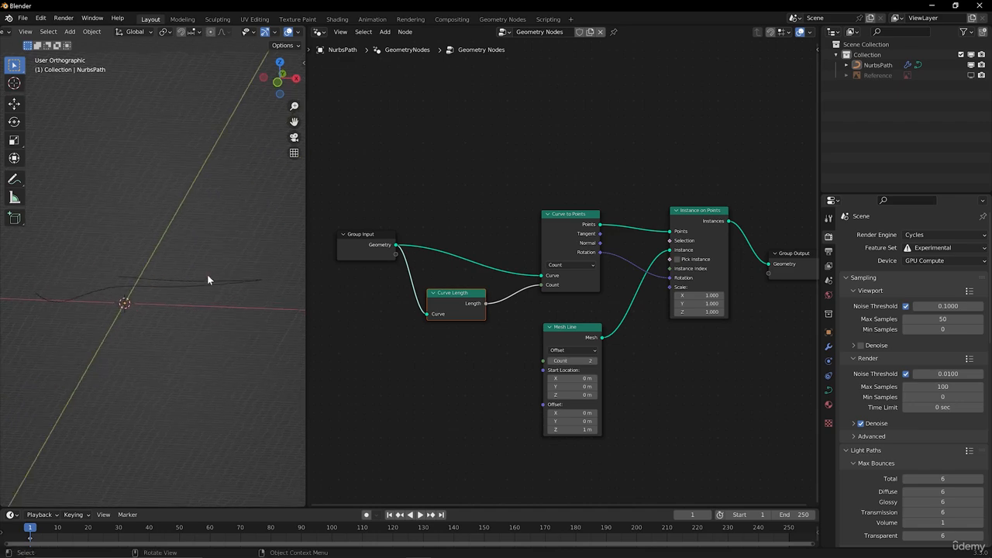
Step: Rearrange the Curve Length, Curve to Points and Mesh Line nodes into a tidier layout
drag(481, 315, 469, 318)
drag(589, 250, 564, 246)
click(566, 248)
drag(541, 308, 601, 358)
key(g)
click(577, 337)
Step: Move Instance on Points closer to Curve to Points and shift Group Output away to make room between them
drag(655, 200, 713, 245)
key(g)
click(646, 228)
middle_drag(723, 203, 556, 205)
drag(581, 238, 667, 296)
key(g)
click(764, 243)
middle_drag(655, 269, 651, 270)
Step: Add a Rotate Instances node on the link between Instance on Points and Group Output
key(shift+a)
text(rota)
text( in)
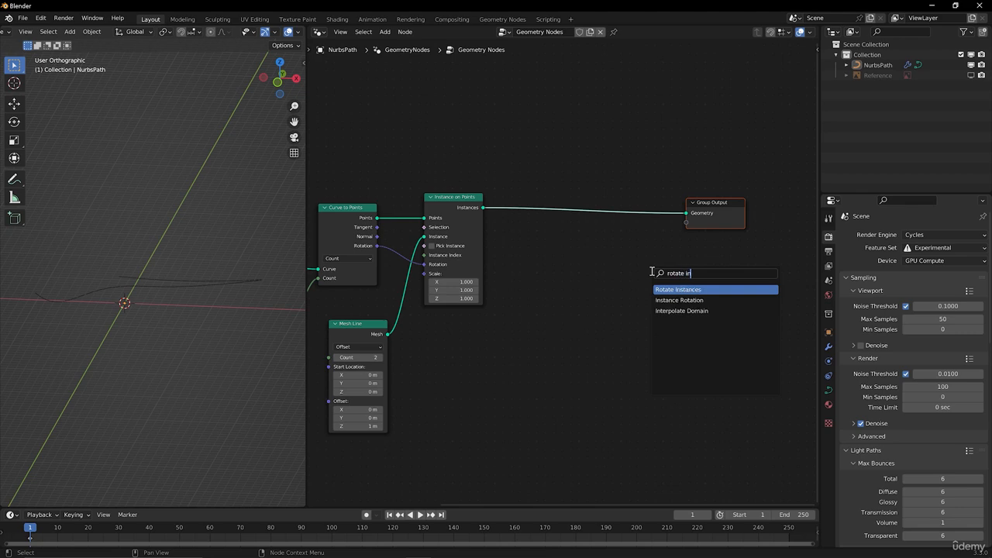
key(Return)
click(562, 180)
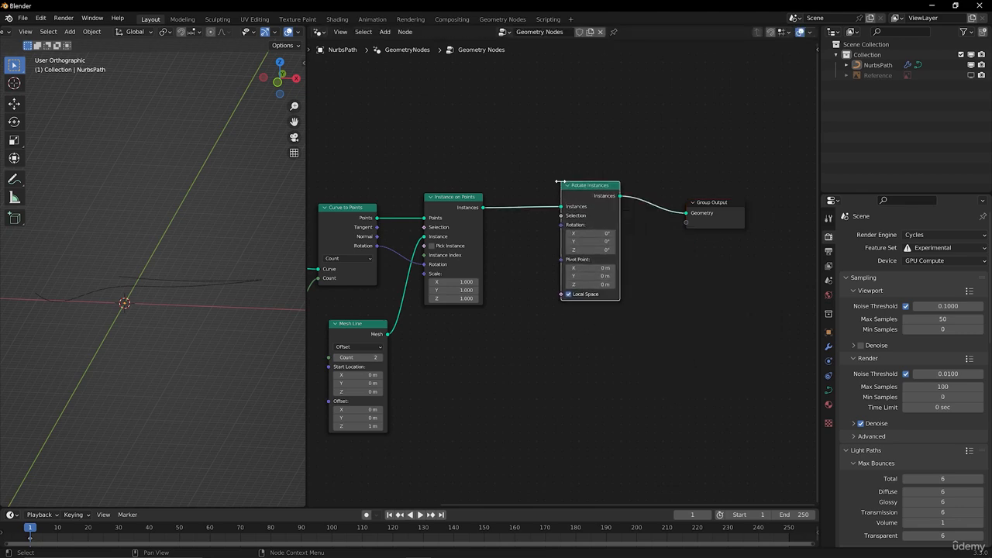
scroll(562, 272, up, 2)
middle_drag(654, 273, 629, 276)
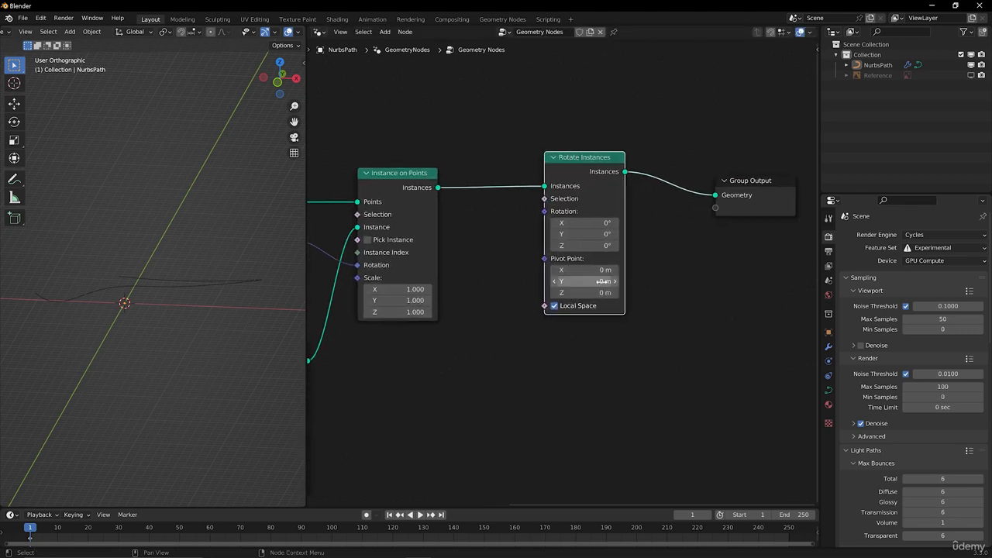
Step: Undo the viewport annotations, try rotating the instances about X, and reset that rotation to 0°
middle_drag(229, 303, 194, 284)
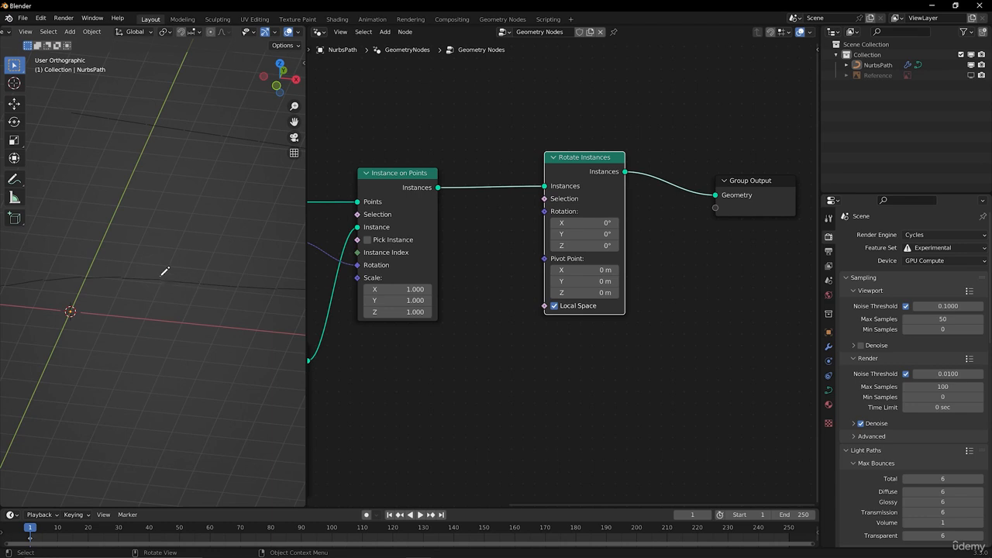
key(ctrl+z)
key(ctrl+z)
shift+middle_drag(152, 270, 202, 246)
middle_drag(567, 338, 572, 318)
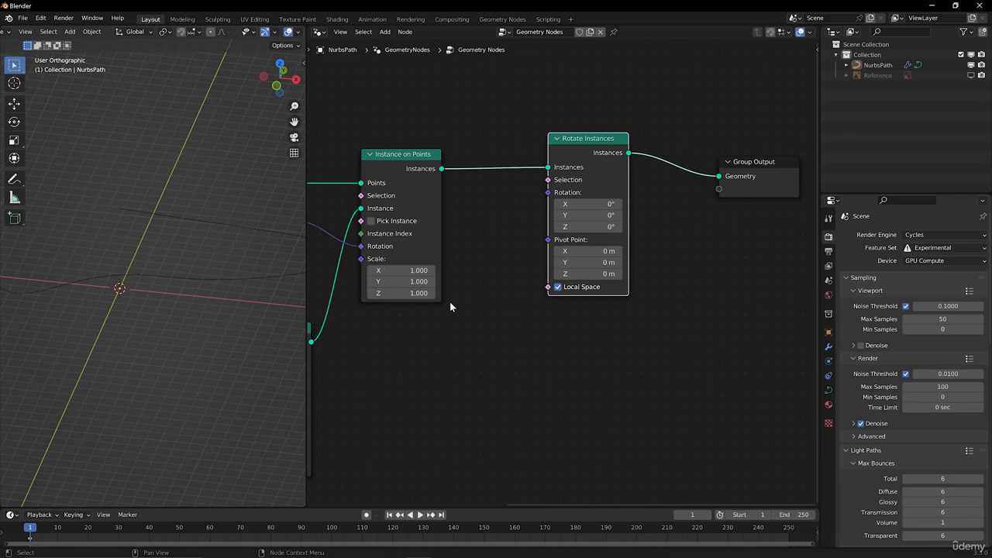
drag(587, 200, 604, 199)
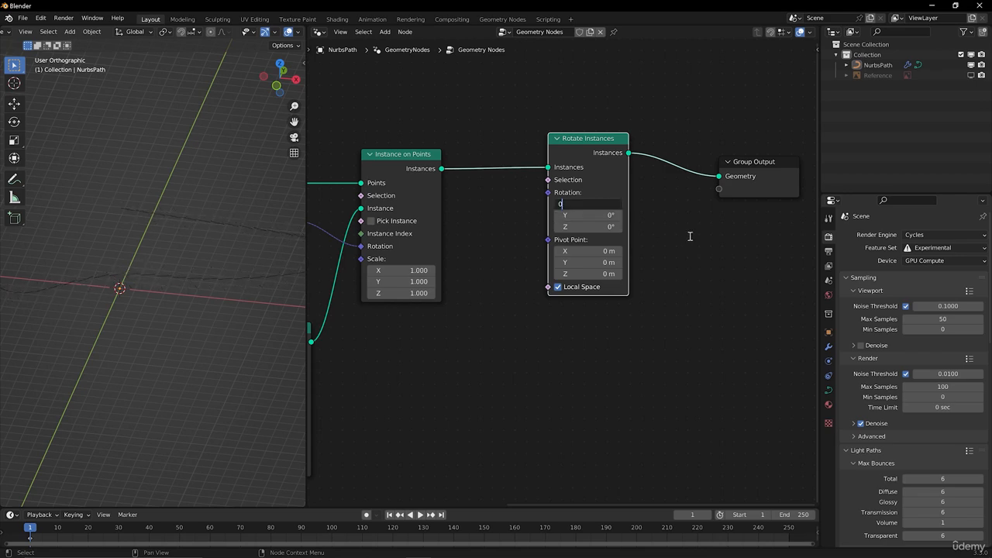
key(Return)
Step: Add a Random Value node below Instance on Points and set its data type to Vector
key(shift+a)
click(454, 269)
text(random)
key(Return)
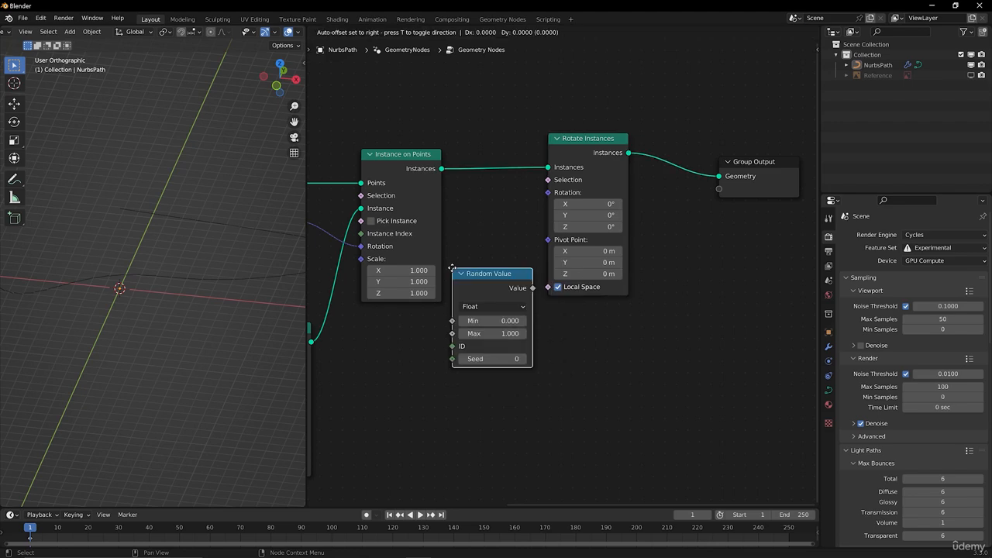
click(435, 313)
click(479, 348)
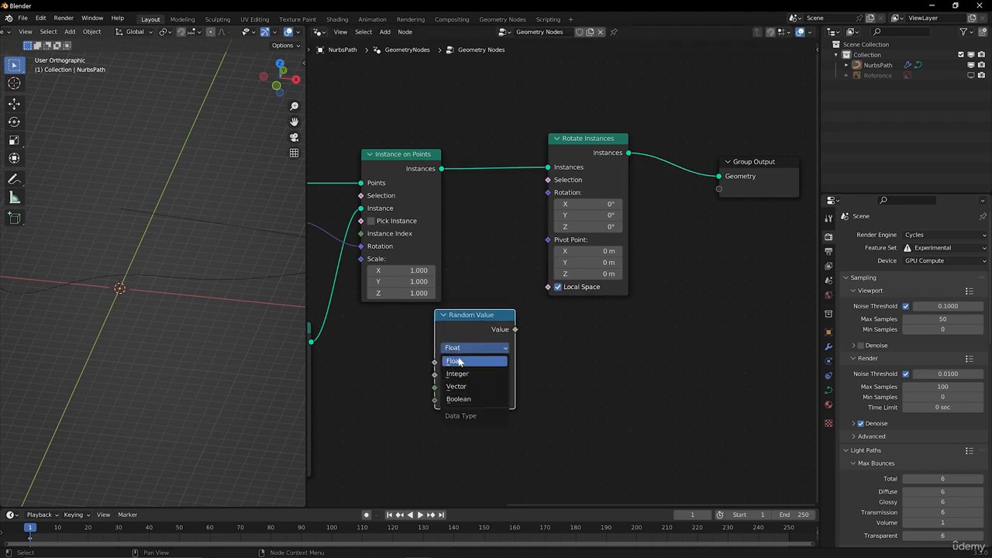
click(459, 379)
Step: Space out the Rotate Instances and Random Value nodes, and set all three Max components to 0
drag(622, 159, 655, 165)
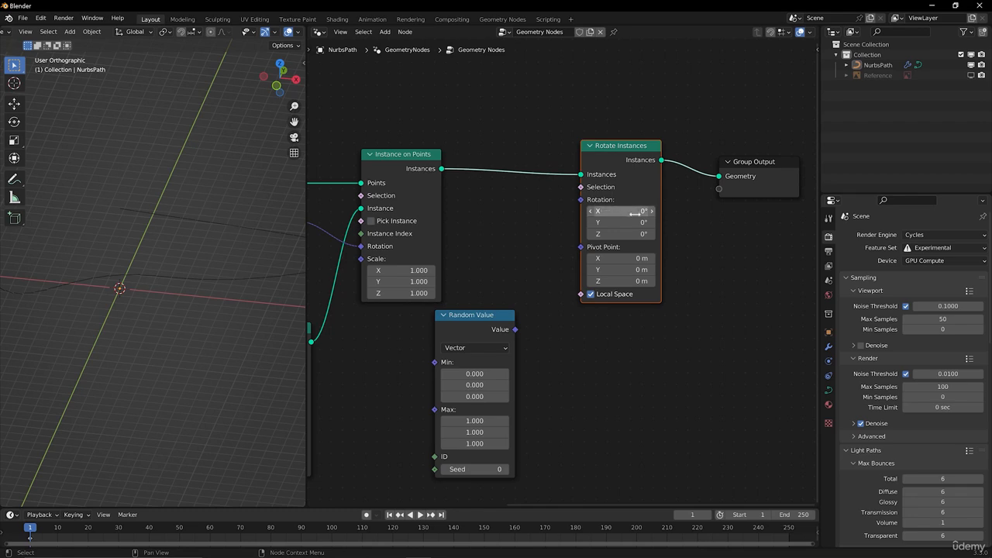
middle_drag(565, 344, 577, 313)
drag(516, 307, 530, 294)
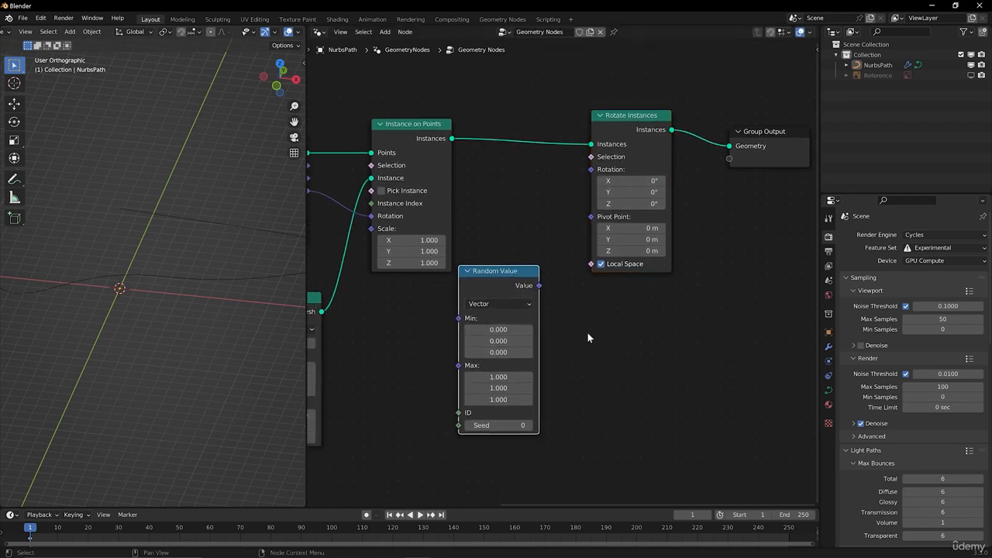
middle_drag(587, 333, 595, 318)
drag(506, 362, 506, 385)
text(0)
key(Return)
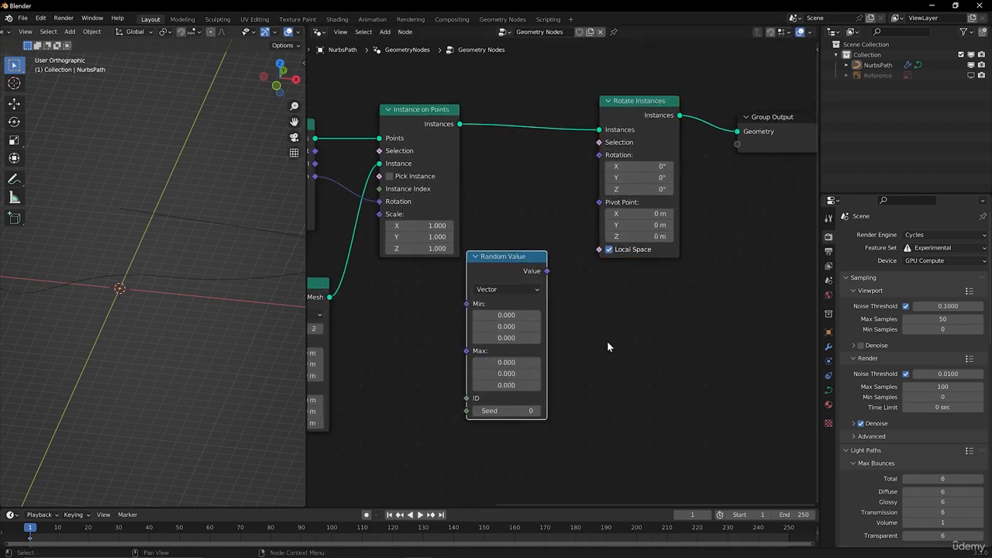
Step: Set the first Min component of Random Value to -0.5 and the first Max component to 0.5
click(506, 315)
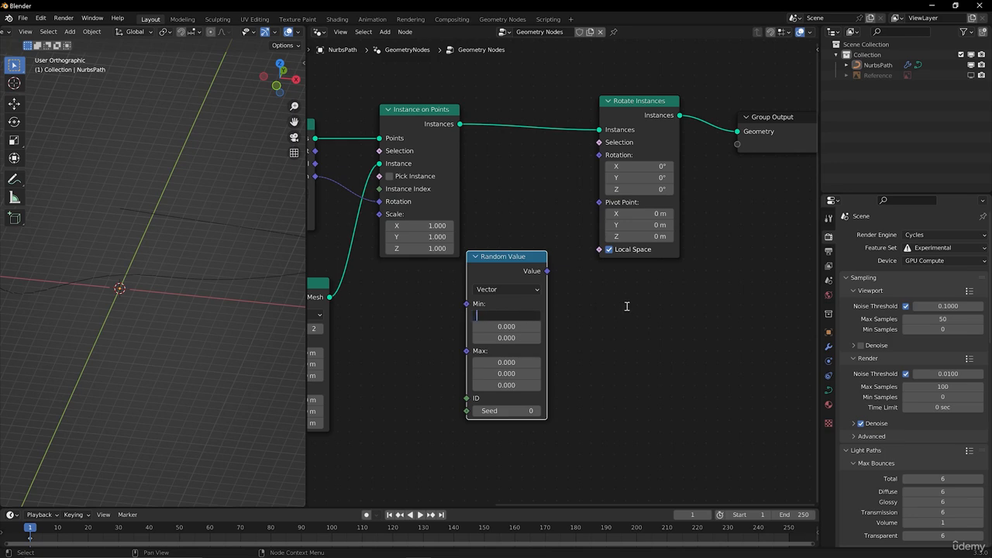
key(Return)
click(517, 363)
text(500)
key(Return)
click(508, 363)
text(0.5)
key(Return)
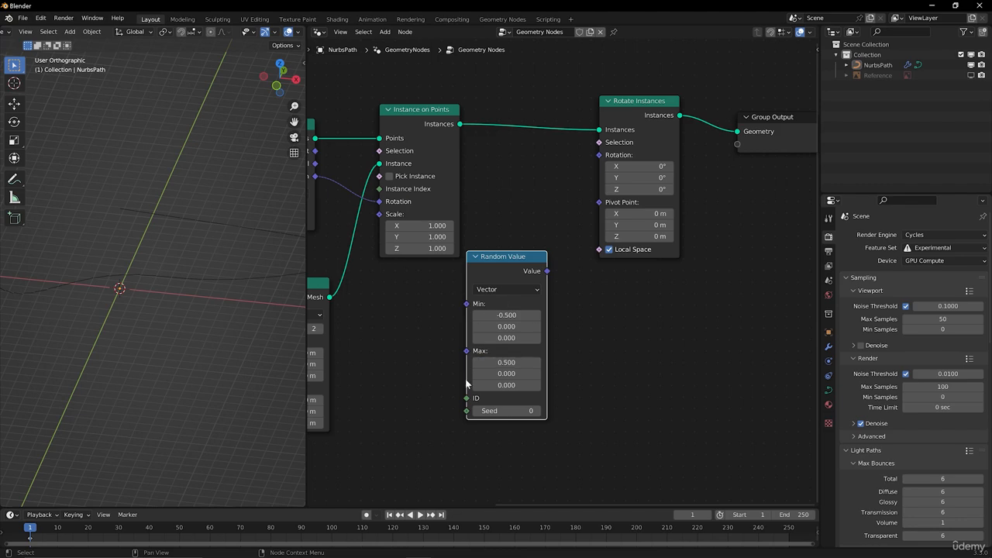
Step: Connect the Random Value output to the Rotation input of Rotate Instances
middle_drag(552, 241, 530, 292)
drag(524, 323, 576, 206)
middle_drag(128, 281, 198, 294)
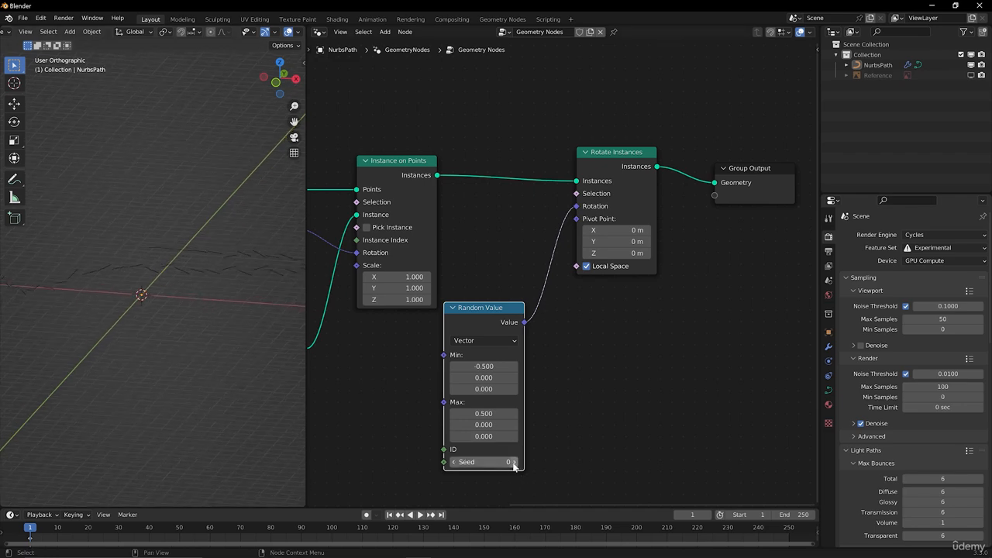
Step: Try a series of increasing Random Value seeds, then restore the seed to 0
click(514, 462)
click(513, 462)
click(513, 462)
click(513, 462)
click(514, 462)
click(514, 462)
click(514, 462)
click(514, 462)
click(515, 465)
click(514, 464)
click(514, 464)
click(515, 464)
click(515, 464)
click(515, 465)
click(515, 465)
click(514, 464)
click(487, 460)
text(0)
key(Return)
Step: Move the Random Value and Rotate Instances nodes closer to Instance on Points
scroll(511, 307, down, 2)
middle_drag(474, 262, 515, 237)
key(g)
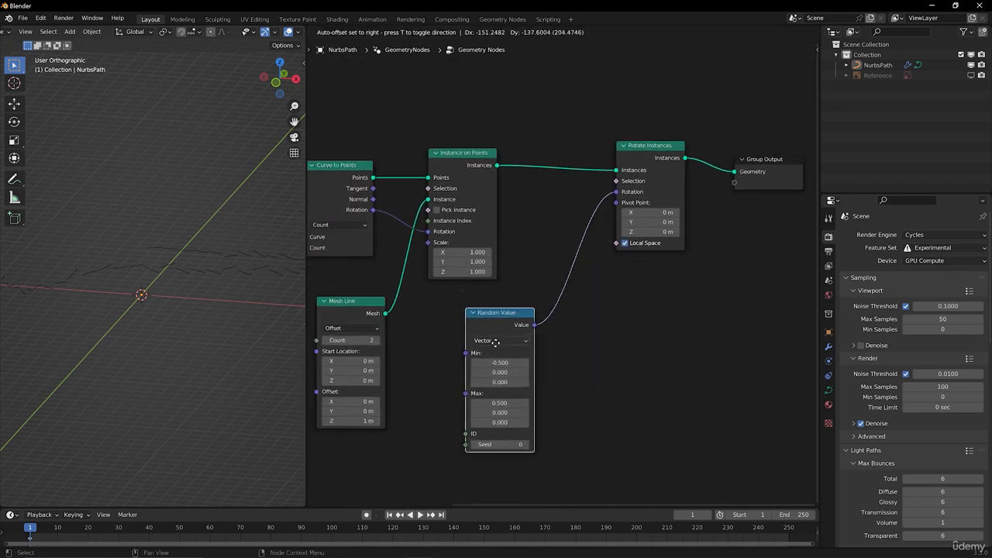
click(469, 347)
drag(655, 203, 598, 205)
middle_drag(743, 301, 601, 336)
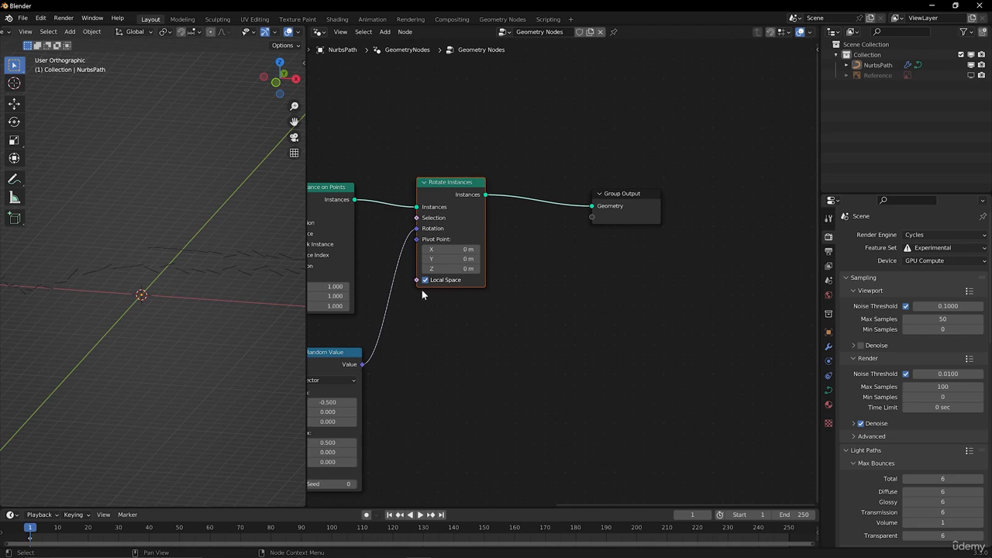
Step: Add a Realize Instances node on the link between Rotate Instances and Group Output
middle_drag(399, 286, 372, 291)
key(shift+a)
click(561, 278)
text(r)
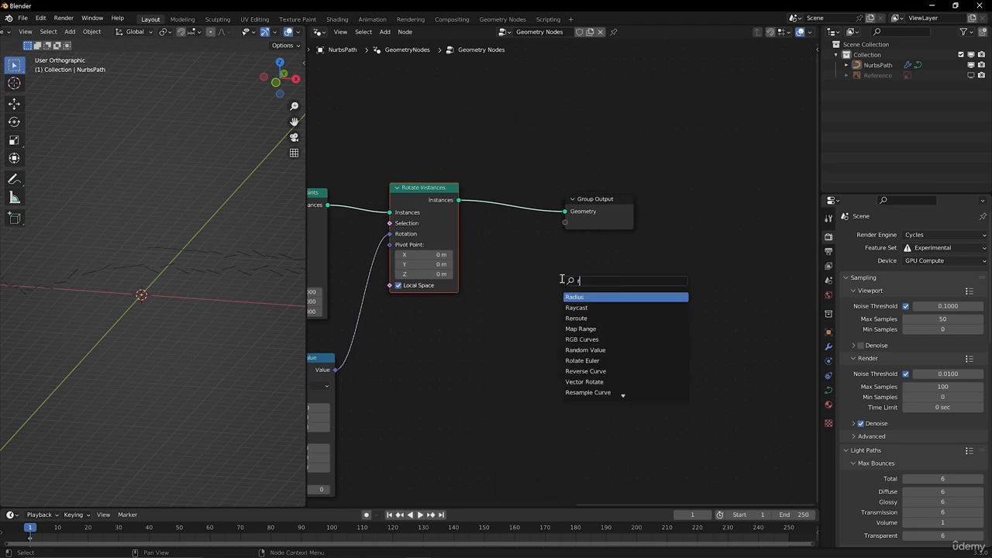
text(ealiz)
key(Return)
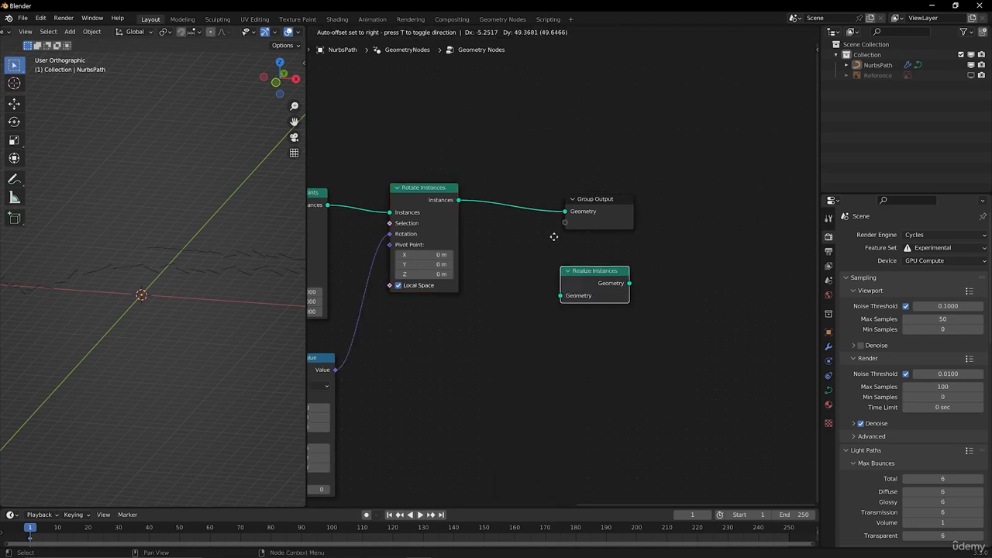
click(488, 194)
scroll(571, 247, up, 1)
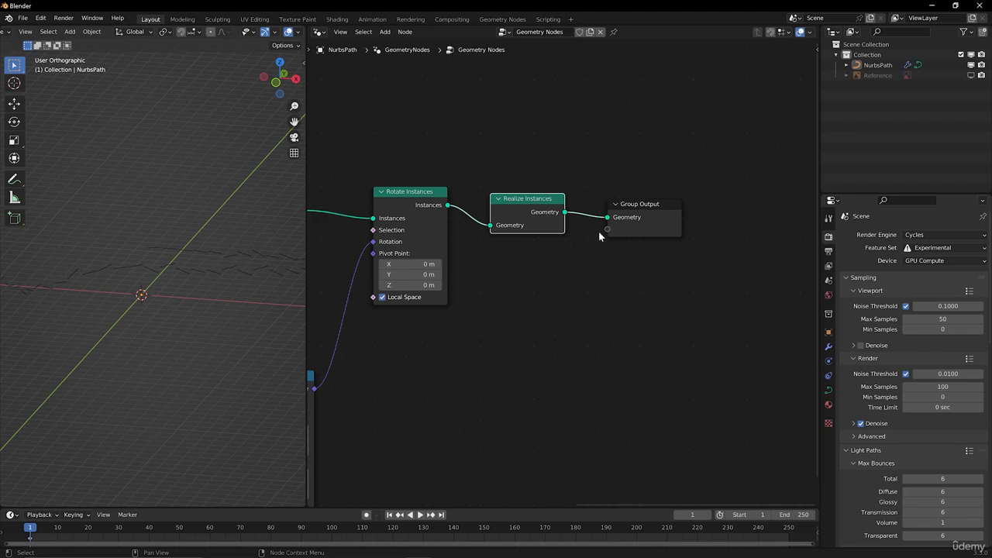
Step: Align Realize Instances beside Rotate Instances and move Group Output away to leave space for another node
middle_drag(569, 241, 535, 247)
drag(499, 225, 489, 222)
drag(557, 184, 659, 239)
key(g)
click(681, 232)
click(613, 258)
middle_drag(591, 261, 561, 261)
middle_drag(592, 267, 570, 277)
Step: Add an Extrude Mesh node after Realize Instances, set it to Edges, and set its Offset Scale to 0.8
key(shift+a)
text(extrude)
key(Return)
click(492, 213)
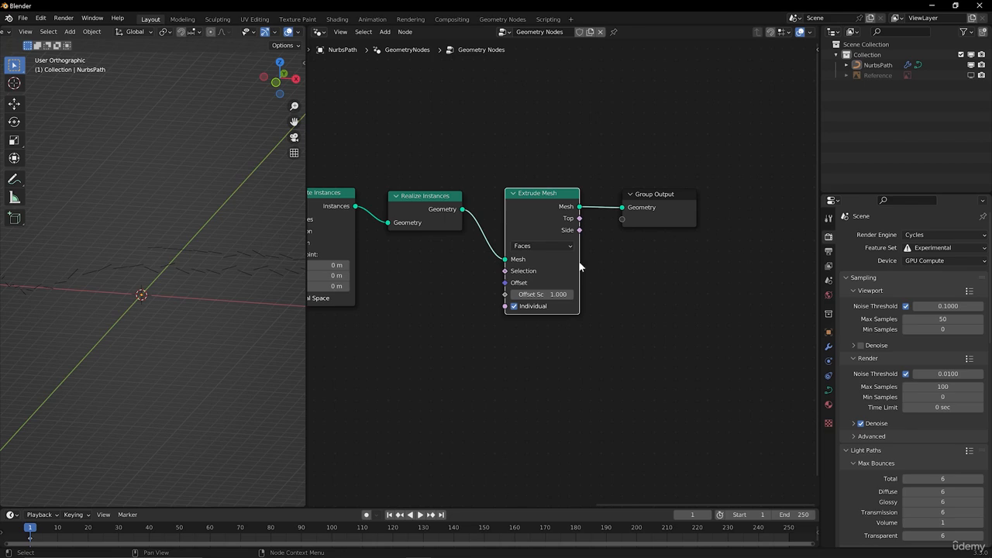
click(543, 246)
click(533, 271)
middle_drag(170, 304, 171, 263)
scroll(524, 285, up, 1)
mouse_move(536, 295)
mouse_down()
mouse_move(597, 296)
mouse_move(534, 295)
mouse_up()
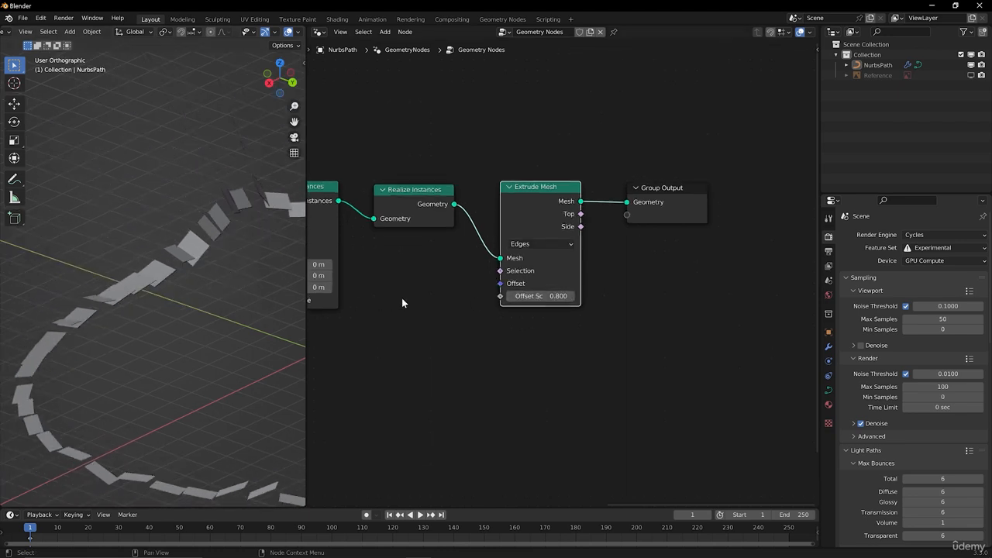
Step: Examine the extruded pieces from several angles, marking their direction with annotations and erasing the marks
mouse_move(248, 278)
middle_down()
mouse_move(142, 268)
mouse_move(161, 243)
mouse_move(198, 247)
mouse_move(171, 276)
mouse_move(203, 279)
mouse_move(194, 279)
middle_up()
drag(184, 279, 180, 386)
mouse_move(148, 348)
mouse_down()
mouse_move(186, 391)
mouse_move(210, 358)
mouse_up()
middle_drag(220, 375, 184, 354)
right_drag(246, 341, 257, 337)
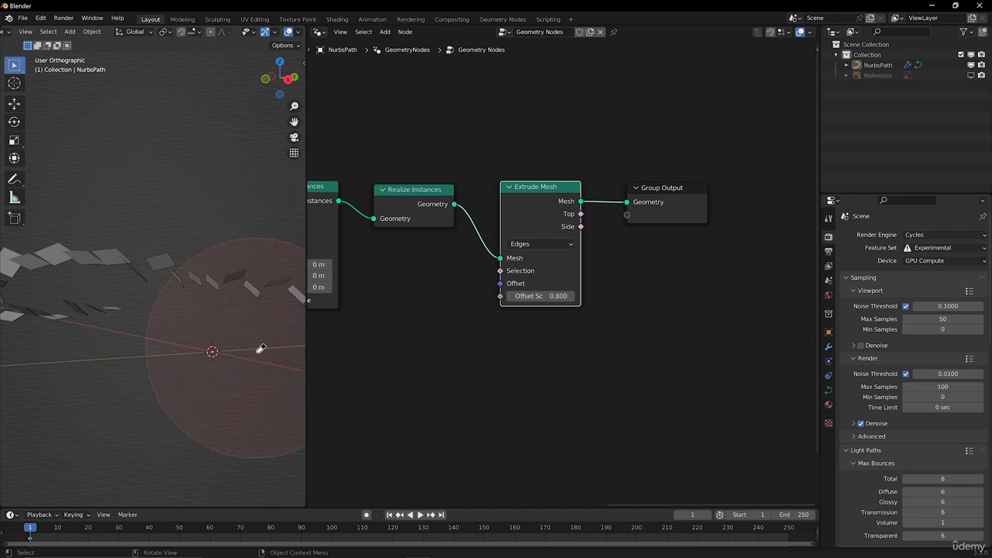
scroll(195, 322, down, 2)
middle_drag(239, 324, 197, 319)
middle_drag(227, 256, 229, 257)
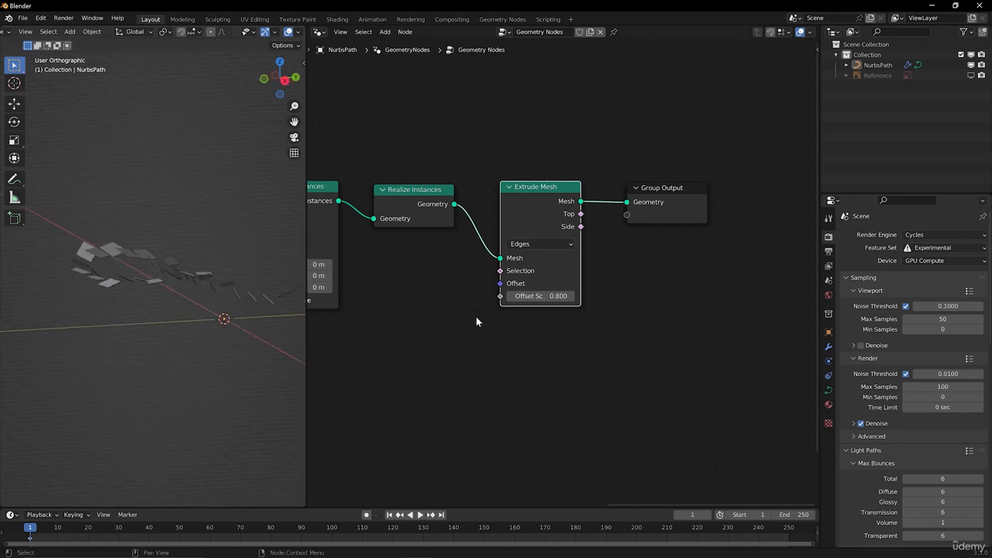
Step: Add a Vector node below Realize Instances and set its Z value to 4.3
middle_drag(415, 318, 445, 284)
key(shift+a)
click(446, 280)
text(vec)
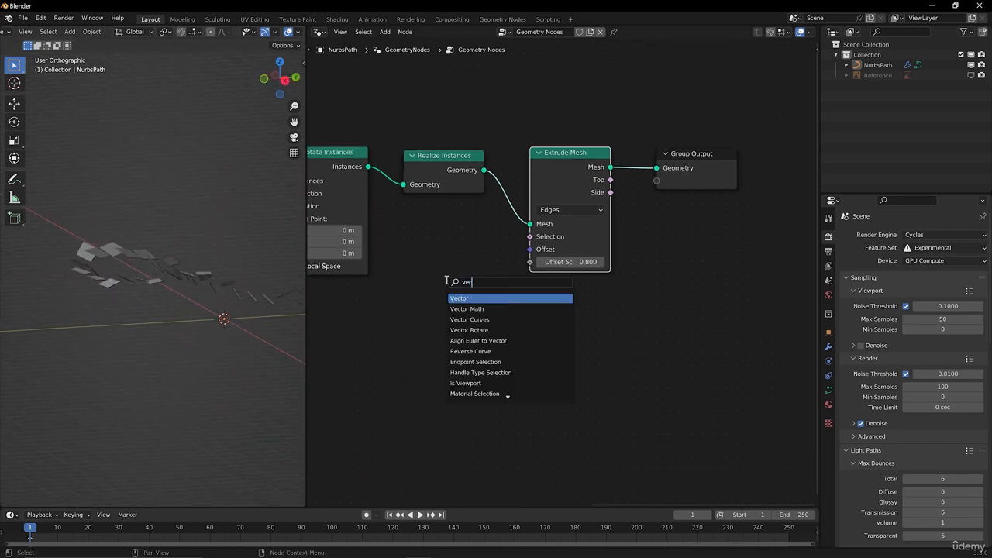
key(Return)
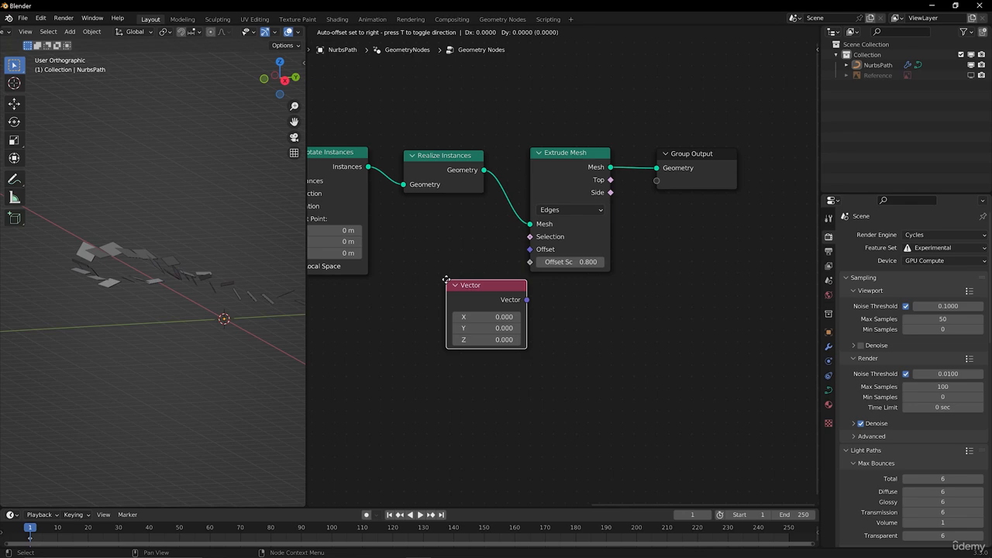
click(417, 287)
click(469, 345)
text(4.3)
key(Return)
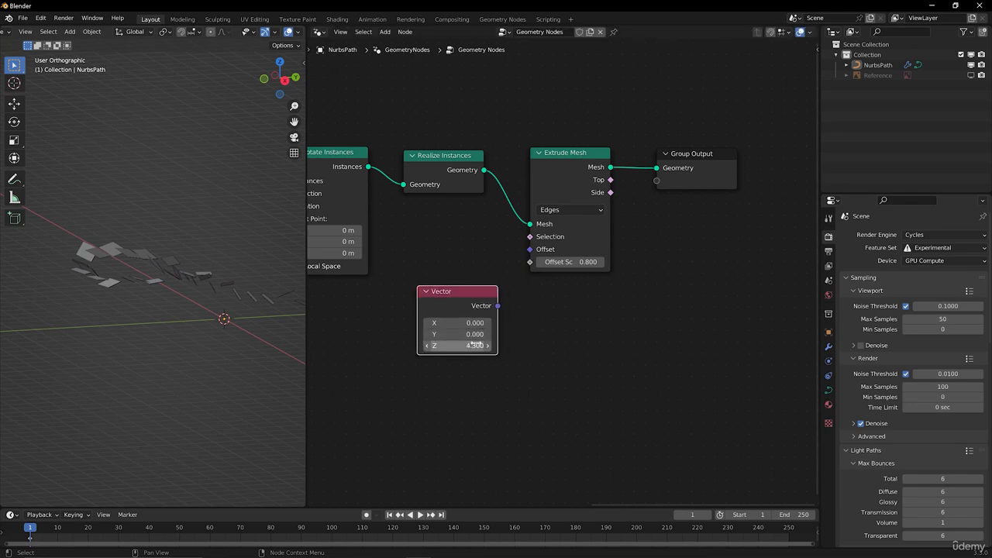
Step: Change the Vector's Z value to -5.6 and connect its output to Extrude Mesh's Offset
click(469, 346)
text(2.1)
key(Return)
drag(469, 346, 468, 346)
drag(463, 292, 529, 250)
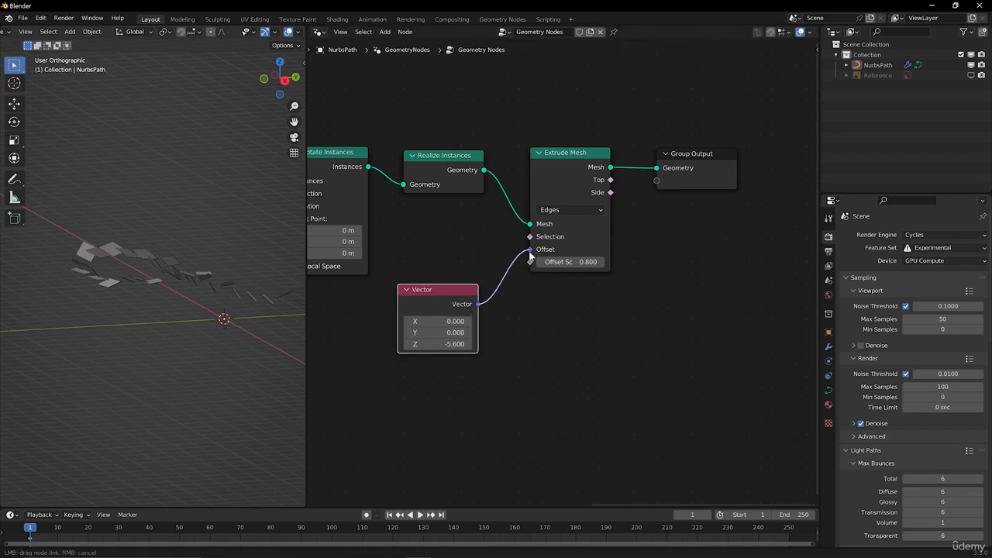
Step: Adjust the board height by setting the Vector's Z to -3.6 and Extrude Mesh's Offset Scale to 1.1
middle_drag(248, 284, 160, 288)
mouse_move(437, 345)
mouse_down()
mouse_move(465, 344)
mouse_move(438, 344)
mouse_move(449, 344)
mouse_up()
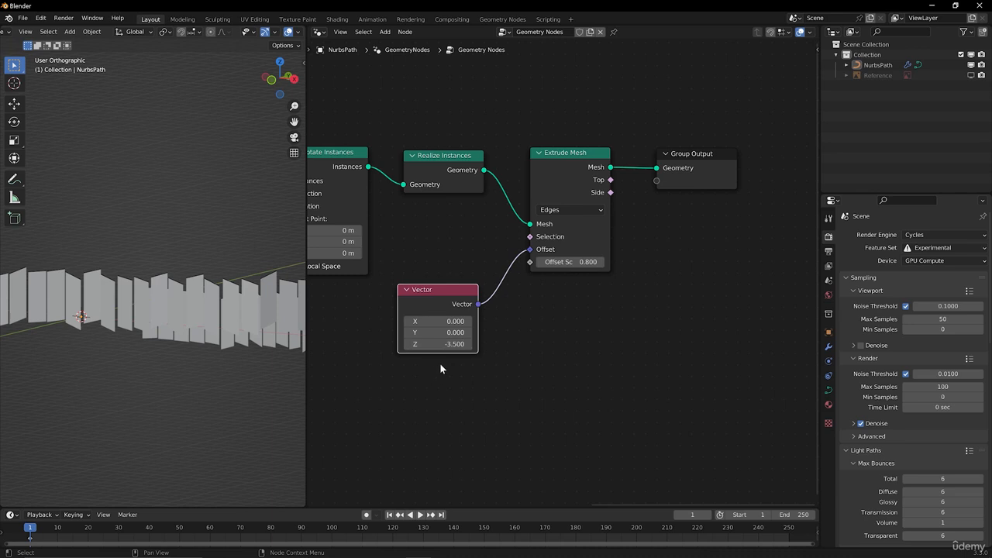
double_click(569, 264)
text(1)
key(Return)
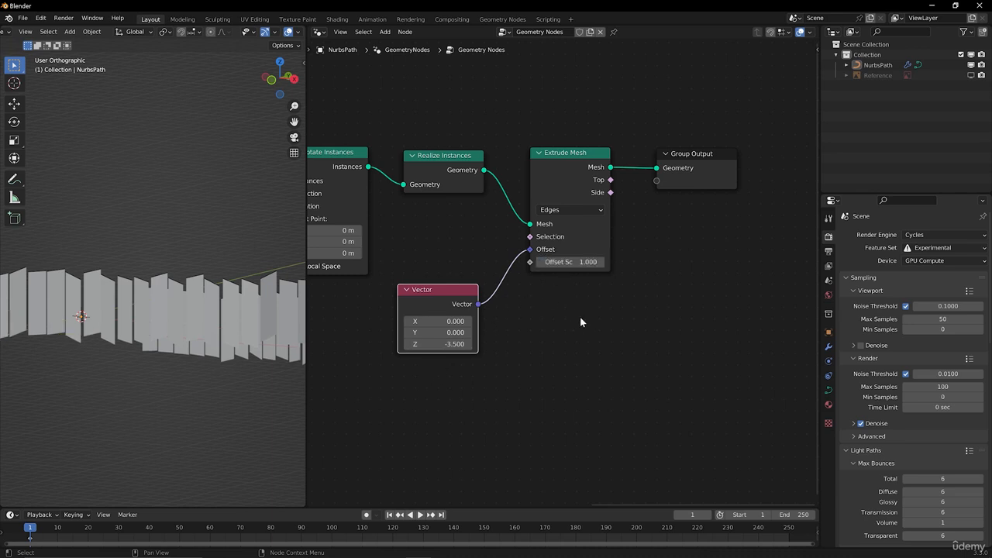
mouse_move(443, 345)
mouse_down()
mouse_move(462, 345)
mouse_move(442, 345)
mouse_up()
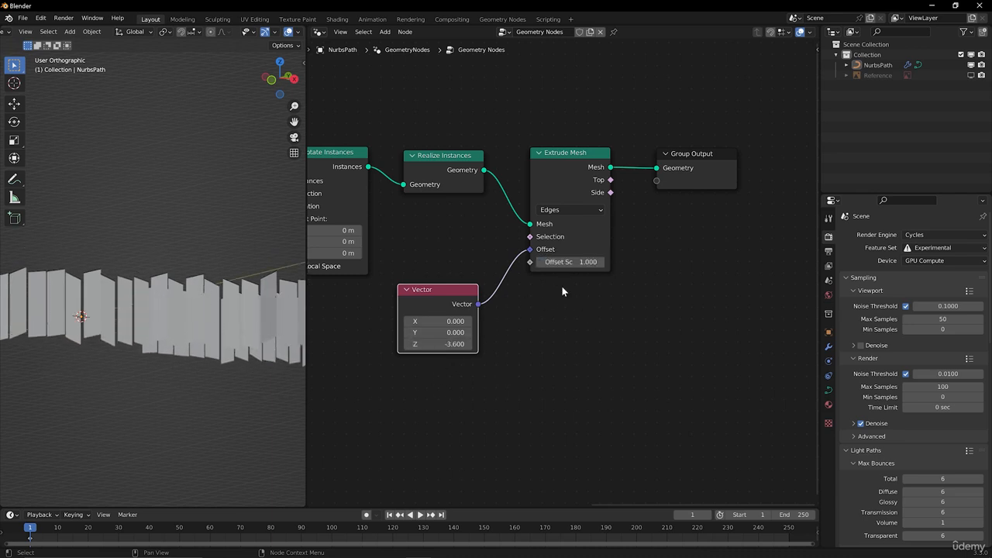
drag(570, 262, 572, 262)
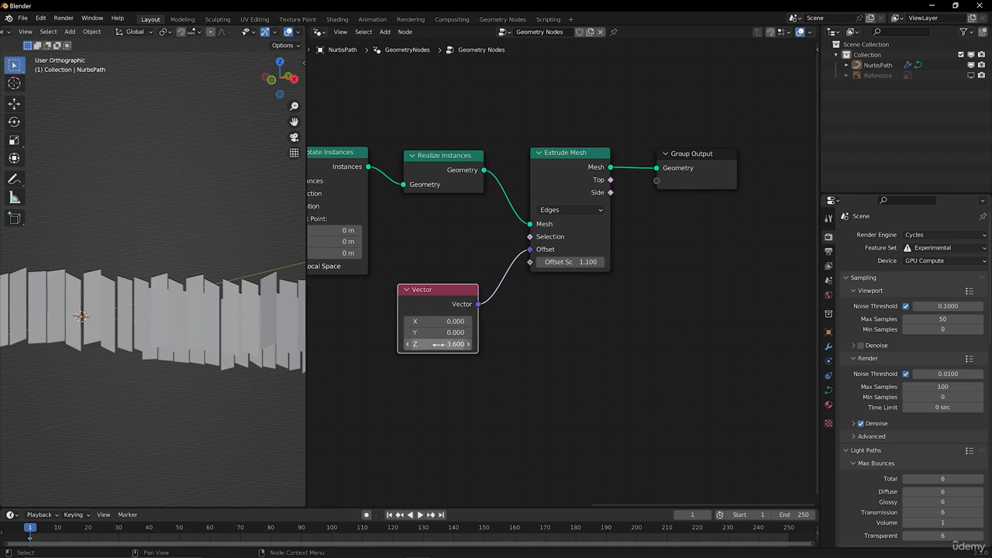
Step: Set Extrude Mesh's Offset Scale to 1 and the Vector's Z to -4.74, moving the Vector node closer to Realize Instances
drag(440, 343, 447, 344)
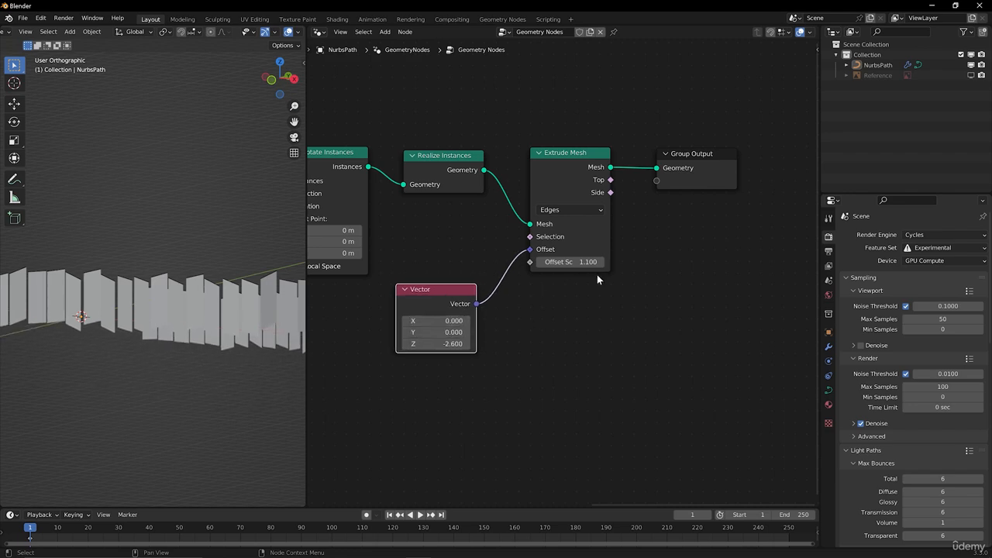
drag(585, 261, 620, 262)
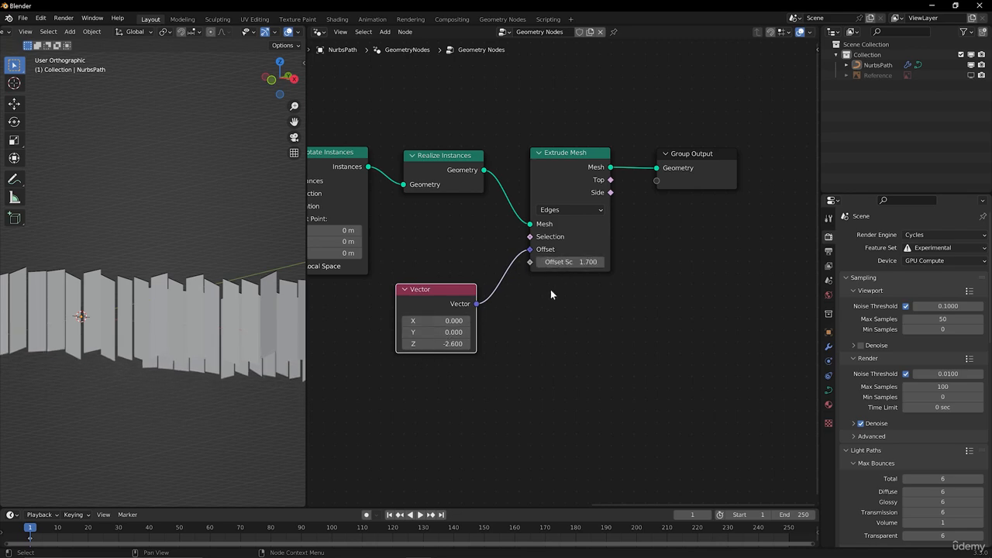
drag(437, 292, 442, 256)
mouse_move(578, 261)
mouse_down()
mouse_move(512, 262)
mouse_move(593, 261)
mouse_up()
click(581, 262)
text(1)
key(Return)
shift+drag(454, 306, 366, 356)
Step: Examine the fence's upper and lower edges in front view, marking them with annotation lines and erasing the marks
middle_drag(264, 363, 249, 310)
key(KP_1)
drag(252, 262, 175, 272)
scroll(186, 276, down, 3)
middle_drag(232, 299, 199, 224)
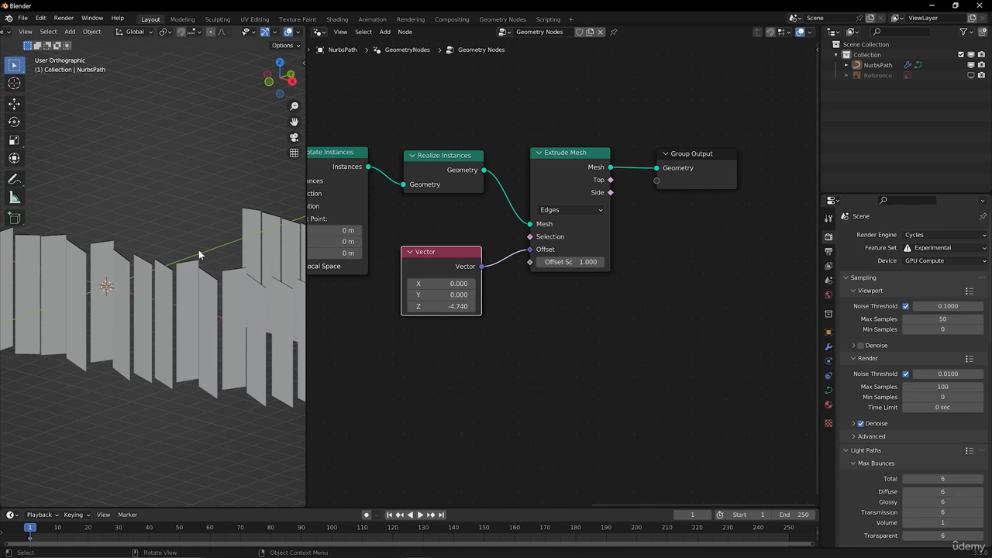
mouse_move(195, 266)
middle_down()
mouse_move(122, 301)
mouse_move(206, 284)
mouse_move(177, 281)
mouse_move(176, 296)
mouse_move(214, 318)
mouse_move(178, 274)
middle_up()
key(KP_1)
scroll(202, 344, up, 5)
scroll(79, 286, up, 2)
drag(52, 282, 294, 288)
drag(53, 281, 293, 278)
scroll(142, 278, down, 4)
right_drag(141, 277, 204, 287)
scroll(165, 290, down, 5)
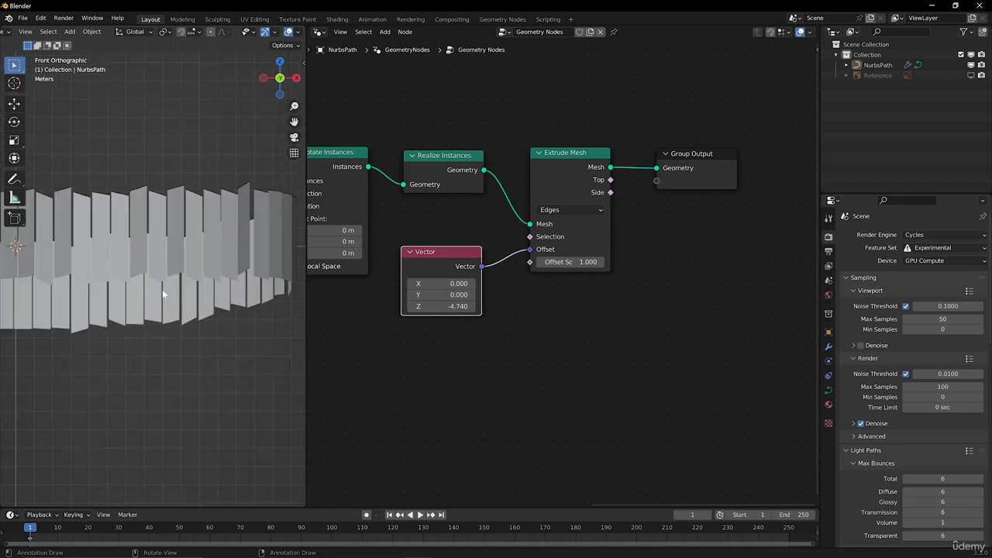
Step: Move Group Output aside and insert a Scale Elements node between Extrude Mesh and Group Output
scroll(573, 257, down, 2)
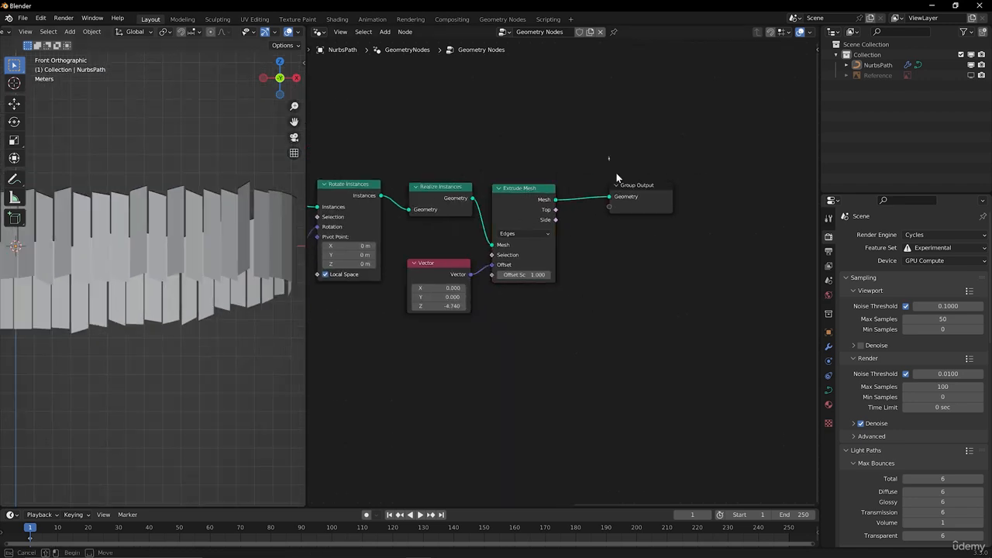
click(640, 201)
key(g)
click(707, 231)
key(a)
key(a)
key(shift+a)
click(611, 237)
text(sca)
key(Down)
key(Return)
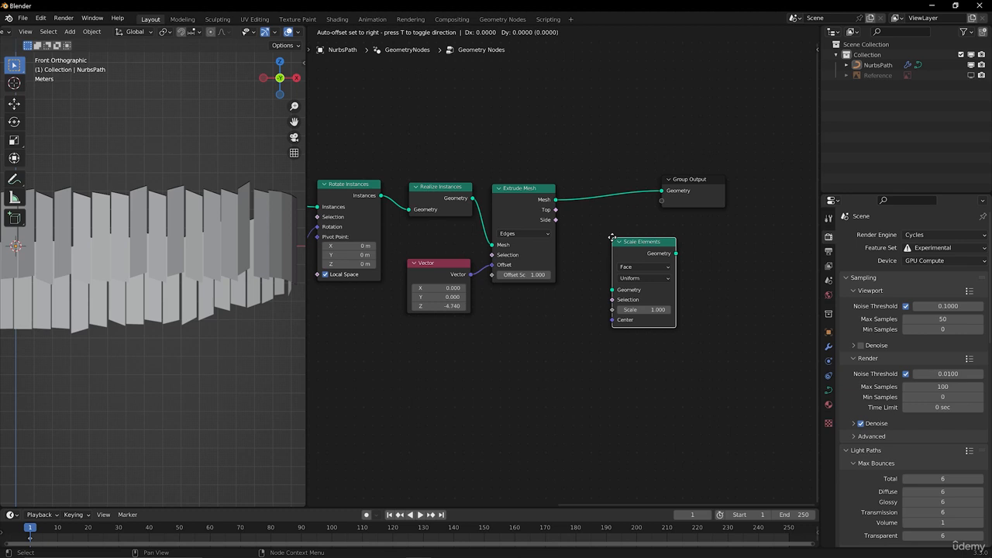
click(589, 175)
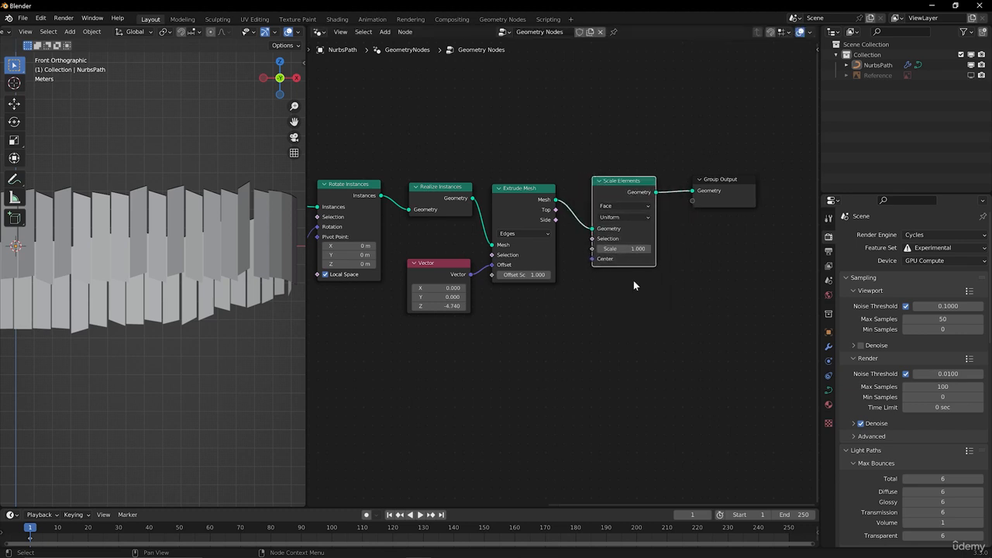
Step: Try adjusting Scale Elements' Scale, undo the change, and inspect the boards' lower ends up close
scroll(622, 335, up, 1)
scroll(623, 335, up, 3)
mouse_move(612, 290)
mouse_down()
mouse_move(639, 289)
mouse_move(593, 289)
mouse_move(620, 289)
mouse_move(605, 291)
mouse_up()
key(ctrl+z)
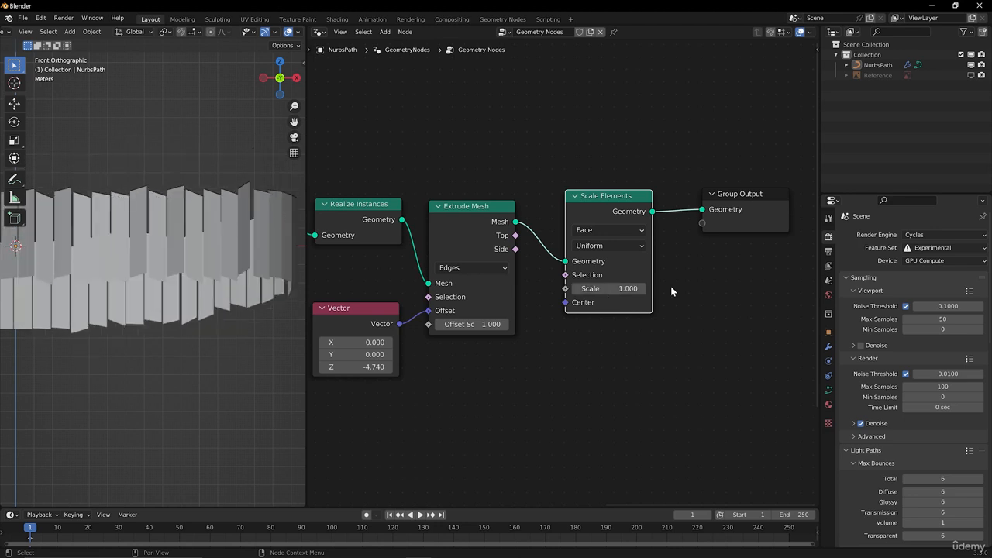
scroll(172, 269, up, 5)
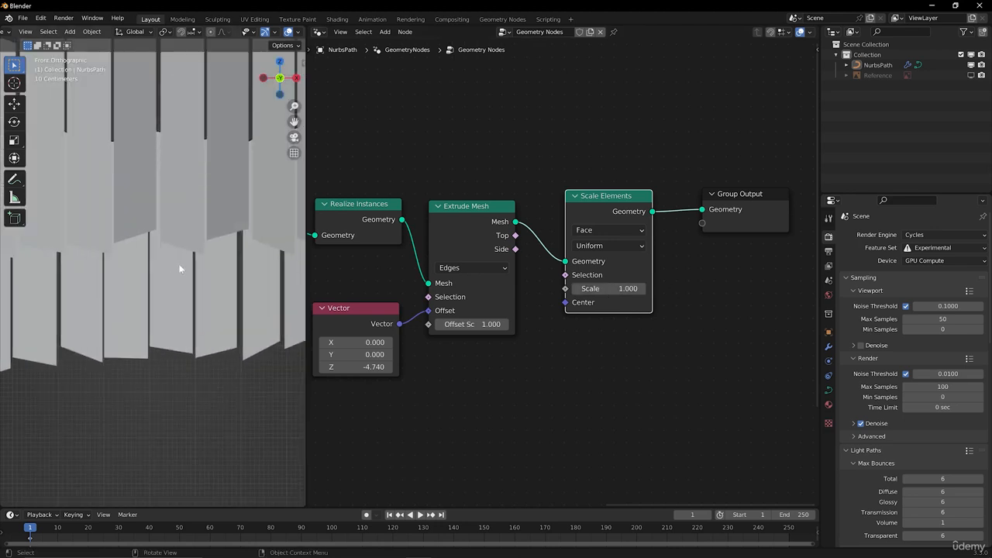
mouse_move(164, 239)
mouse_down()
mouse_move(203, 249)
mouse_move(169, 241)
mouse_up()
scroll(171, 241, down, 5)
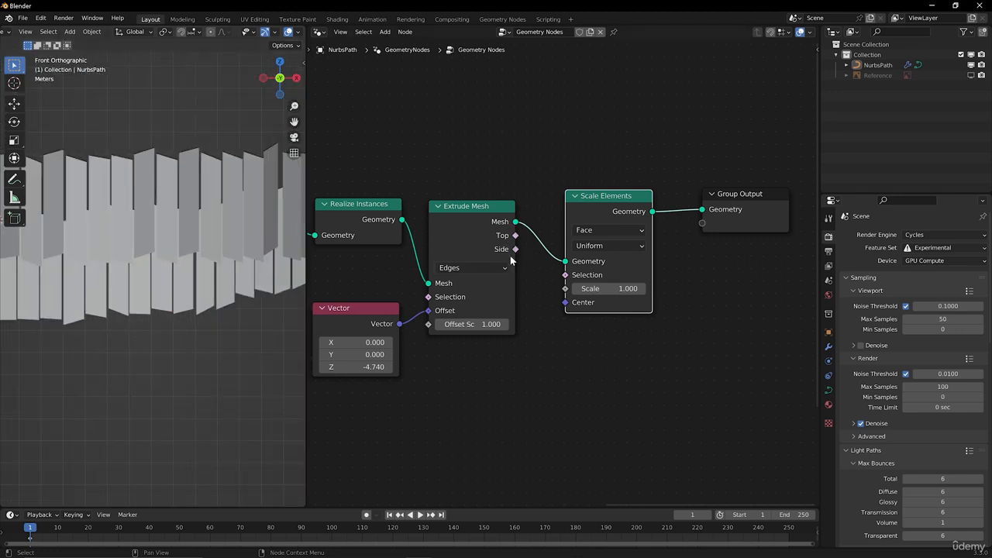
scroll(532, 258, up, 2)
Step: Add a cube, raise it along Z above the fence, and leave it selected for a demonstration
middle_drag(132, 225, 212, 275)
scroll(178, 194, down, 3)
key(shift+a)
click(193, 194)
key(g)
key(z)
click(159, 209)
click(149, 257)
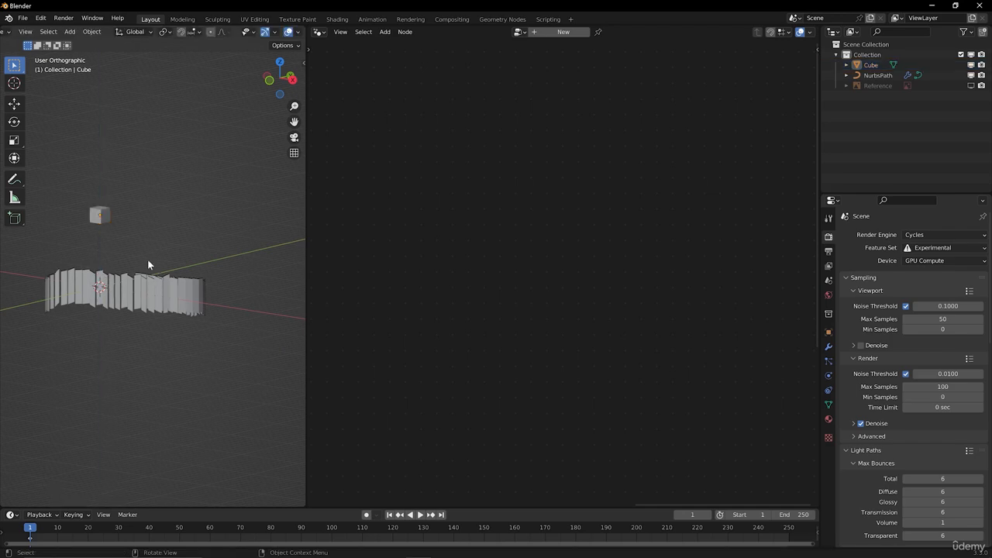
click(149, 280)
scroll(155, 280, up, 3)
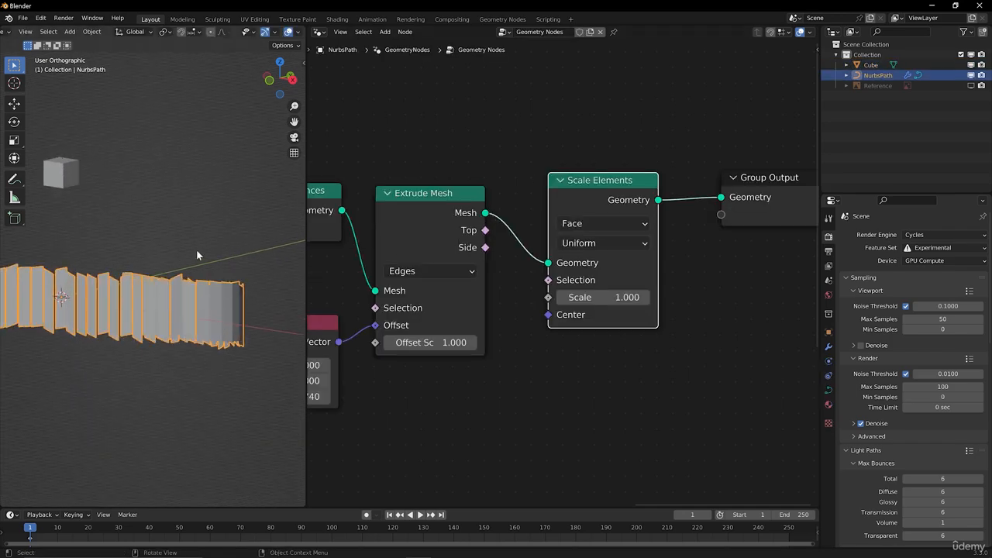
shift+middle_drag(131, 193, 177, 250)
scroll(172, 255, up, 3)
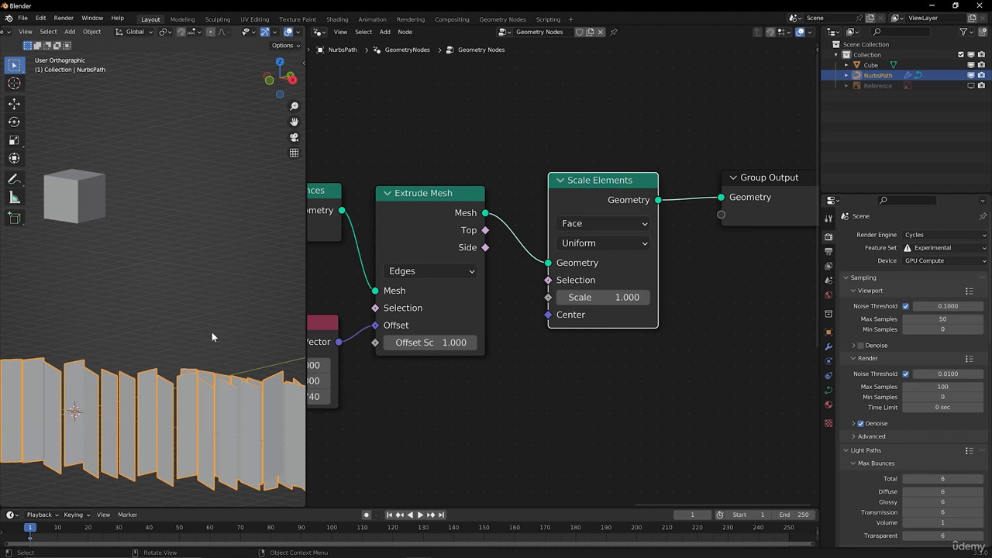
shift+middle_drag(109, 217, 171, 299)
click(169, 293)
Step: Enter Edit Mode on the cube and delete its upper vertices so only the bottom face remains
key(Tab)
shift+middle_drag(201, 252, 234, 255)
scroll(225, 255, up, 3)
key(alt+a)
key(c)
drag(138, 257, 246, 245)
right_click(246, 246)
key(x)
click(247, 245)
Step: Extrude the cube's bottom face upward into a box and annotate its base, side and top
middle_drag(190, 330, 194, 334)
key(c)
mouse_move(185, 328)
mouse_down()
mouse_move(216, 351)
mouse_move(172, 310)
mouse_up()
right_click(172, 310)
shift+middle_drag(210, 357, 197, 355)
scroll(196, 355, up, 4)
shift+middle_drag(210, 390, 138, 331)
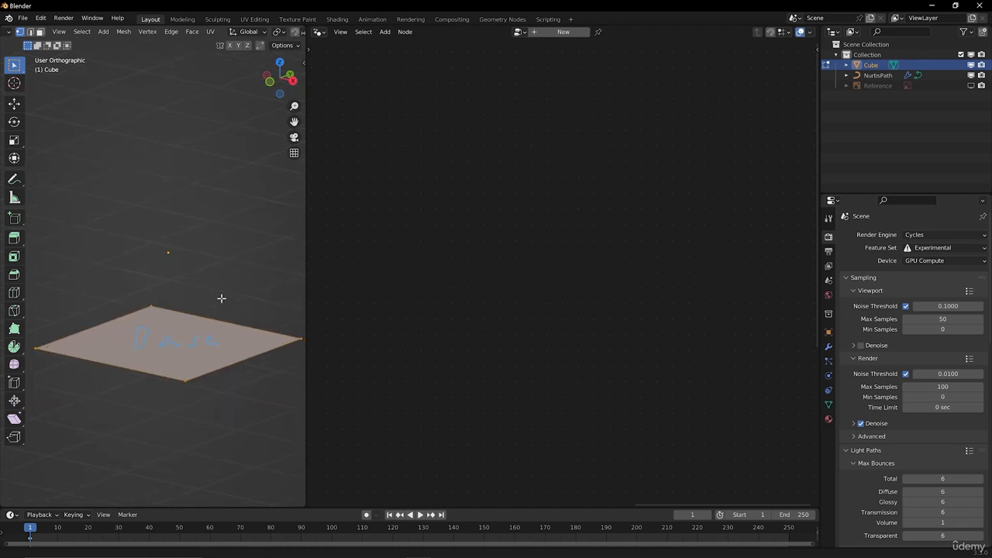
key(e)
click(103, 282)
drag(86, 289, 81, 292)
drag(98, 279, 96, 291)
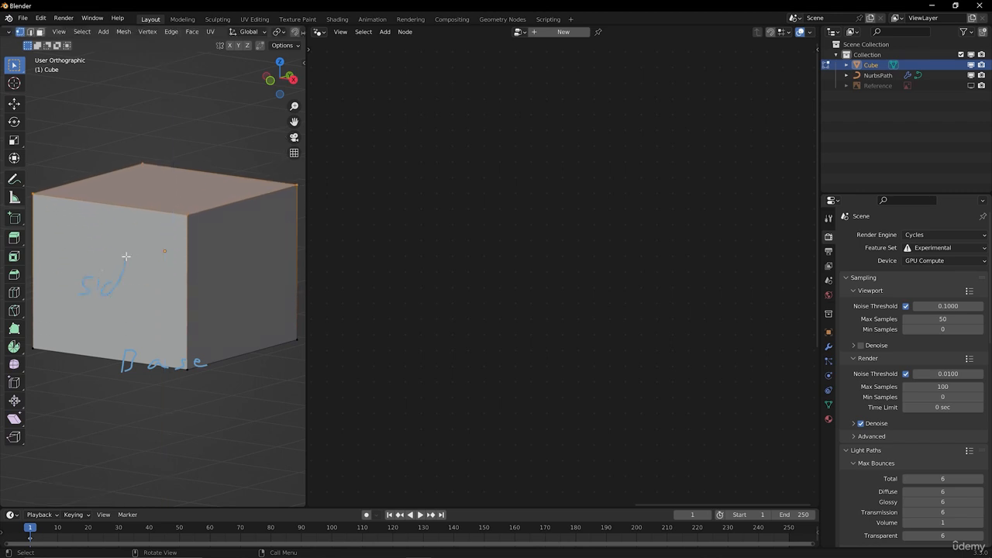
mouse_move(165, 286)
mouse_down()
mouse_move(262, 271)
mouse_move(267, 286)
mouse_up()
Step: Leave Edit Mode, clear the annotations, delete the demonstration cube and select the fence path again
scroll(199, 344, down, 6)
key(Tab)
shift+middle_drag(192, 375, 196, 332)
shift+middle_drag(124, 183, 139, 294)
scroll(141, 296, up, 4)
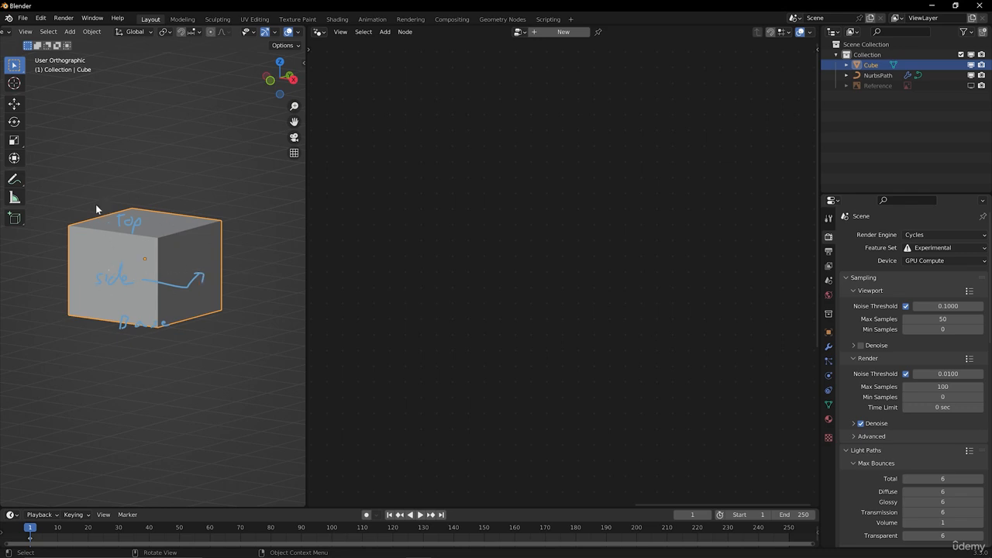
drag(174, 320, 183, 302)
drag(165, 320, 165, 257)
key(ctrl+z)
key(slash)
key(Delete)
click(175, 457)
shift+middle_drag(171, 322, 170, 260)
scroll(525, 285, down, 1)
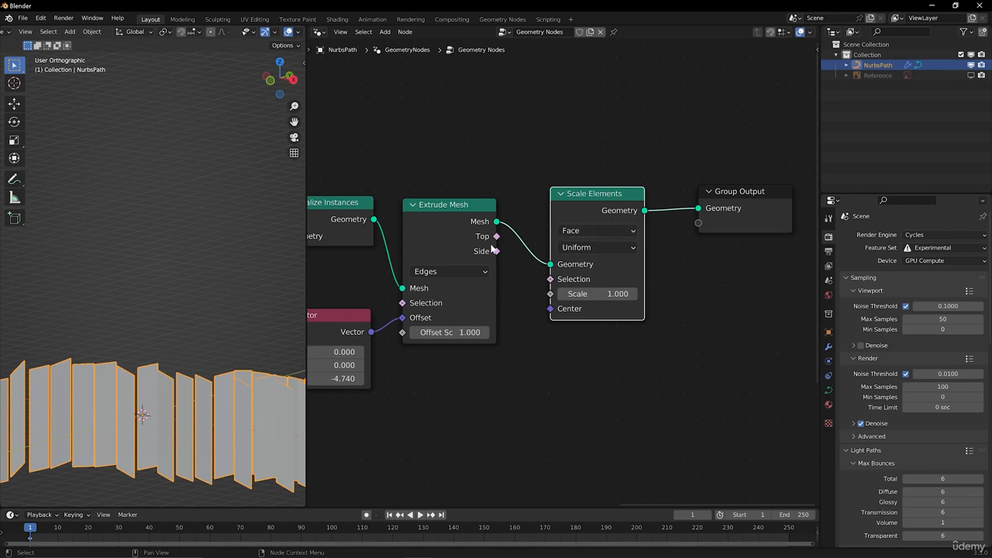
Step: Shorten the boards by setting the Vector's Z to -1.24 and mark a board's lower edge
shift+middle_drag(237, 369, 238, 321)
middle_drag(419, 334, 468, 291)
mouse_move(377, 336)
mouse_down()
mouse_move(345, 336)
mouse_move(396, 336)
mouse_up()
scroll(183, 335, up, 5)
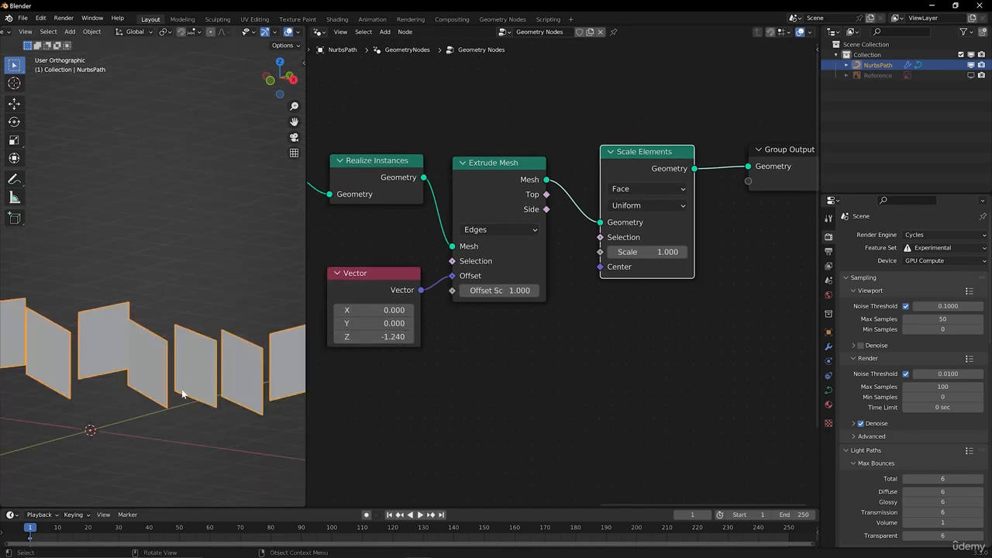
drag(210, 408, 198, 393)
Step: Lengthen the boards by setting the Vector's Z to -8.14
drag(378, 336, 342, 336)
scroll(162, 354, down, 6)
shift+middle_drag(203, 335, 196, 331)
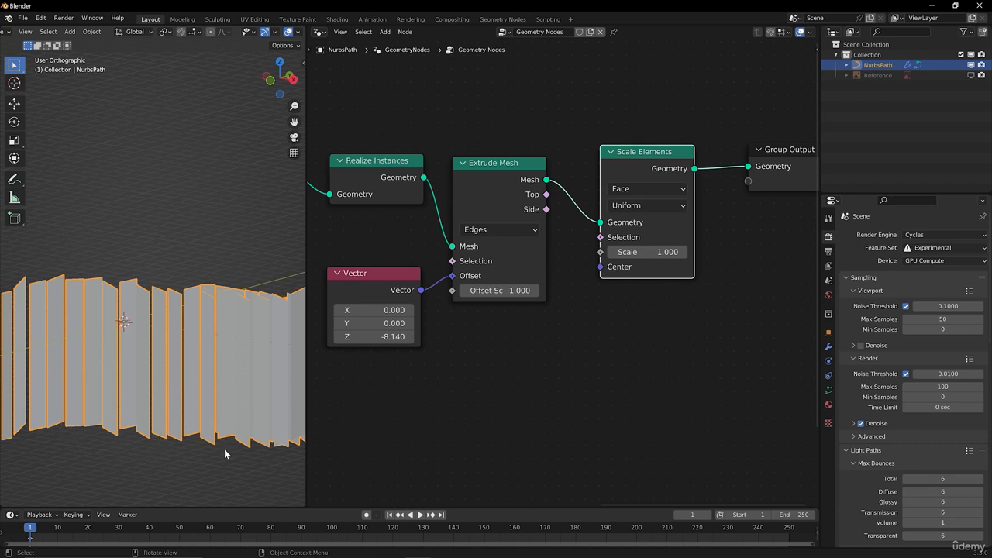
Step: Connect Extrude Mesh's Top to Scale Elements' Selection and switch the scaling to Single Axis with axis 0, 0, 1
middle_drag(581, 335, 539, 343)
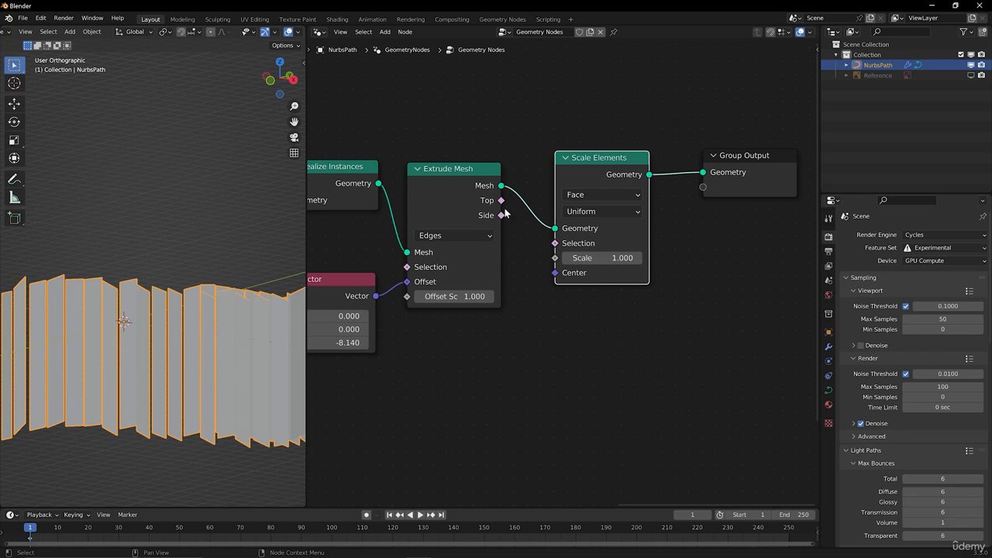
drag(501, 201, 675, 257)
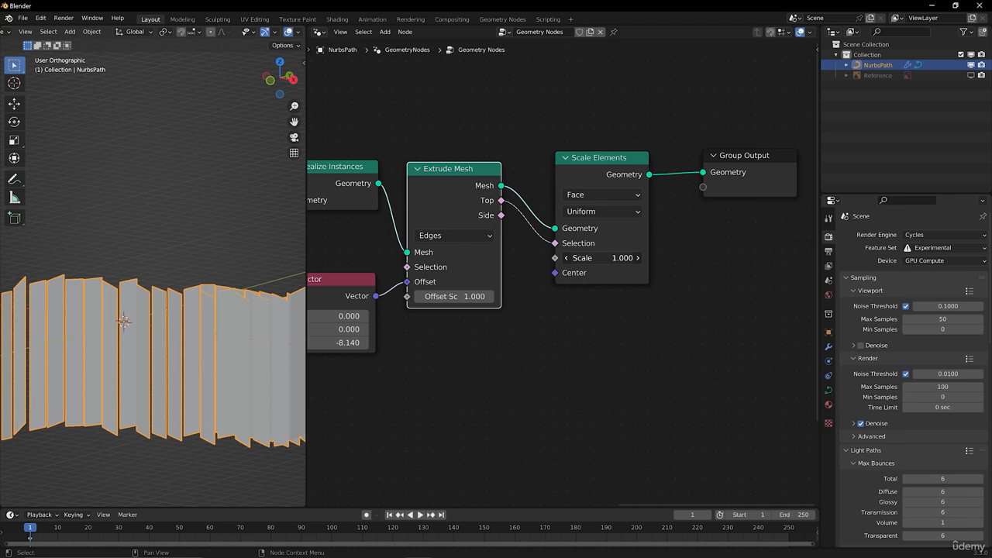
click(603, 209)
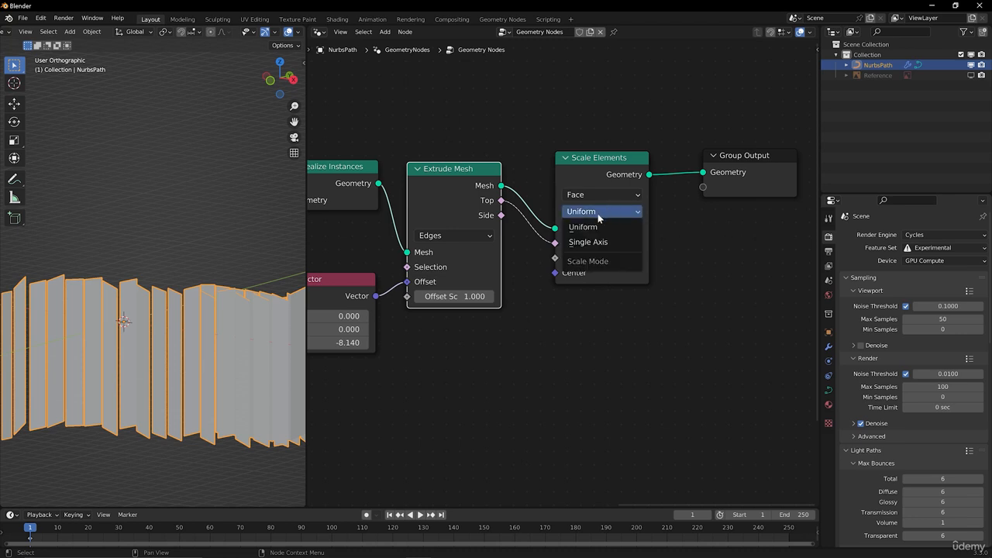
click(598, 243)
click(603, 300)
text(0)
key(Return)
click(607, 327)
text(1)
key(Return)
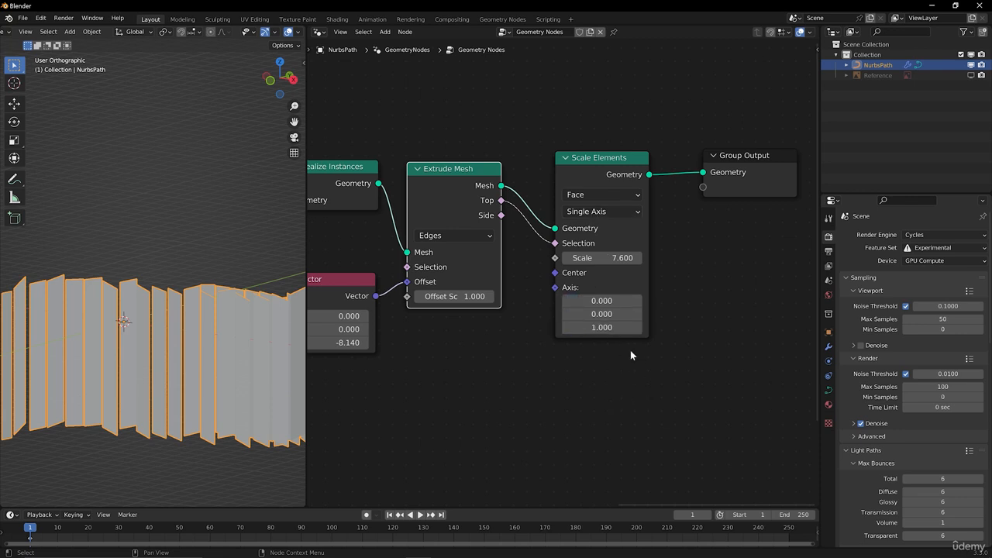
Step: Move the Vector node down, connect its output to Scale Elements' Center as well, and set the Scale to 0
drag(622, 258, 594, 258)
middle_drag(363, 286, 390, 277)
drag(376, 282, 366, 341)
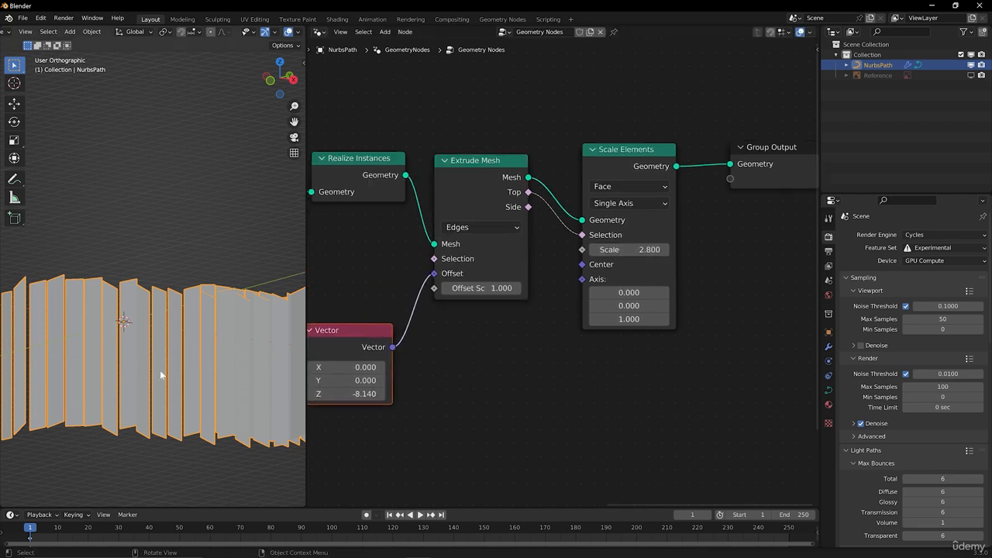
scroll(159, 379, down, 2)
middle_drag(213, 362, 199, 367)
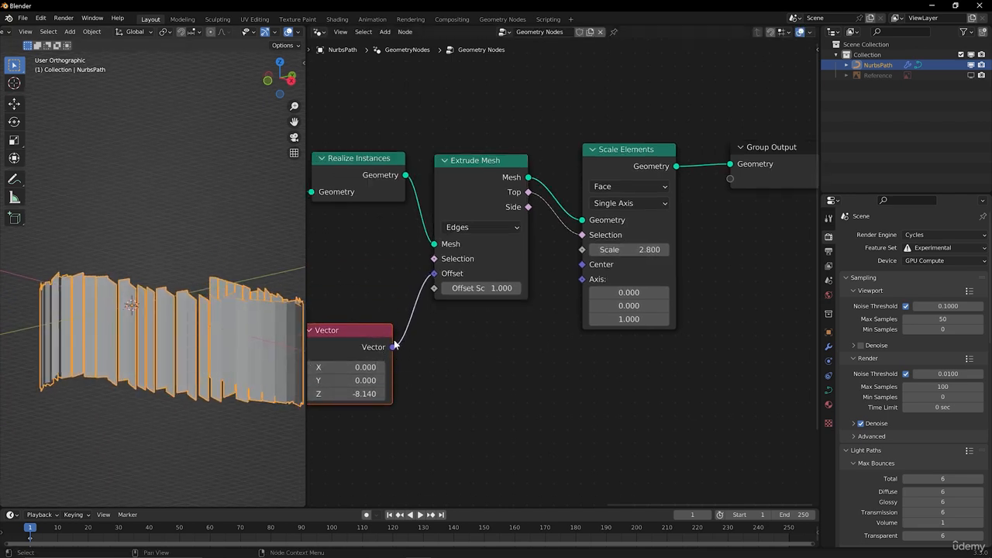
drag(393, 348, 630, 250)
click(629, 250)
click(705, 285)
Step: Change Scale Elements' domain from Face to Edge and set its Scale to 1
click(627, 187)
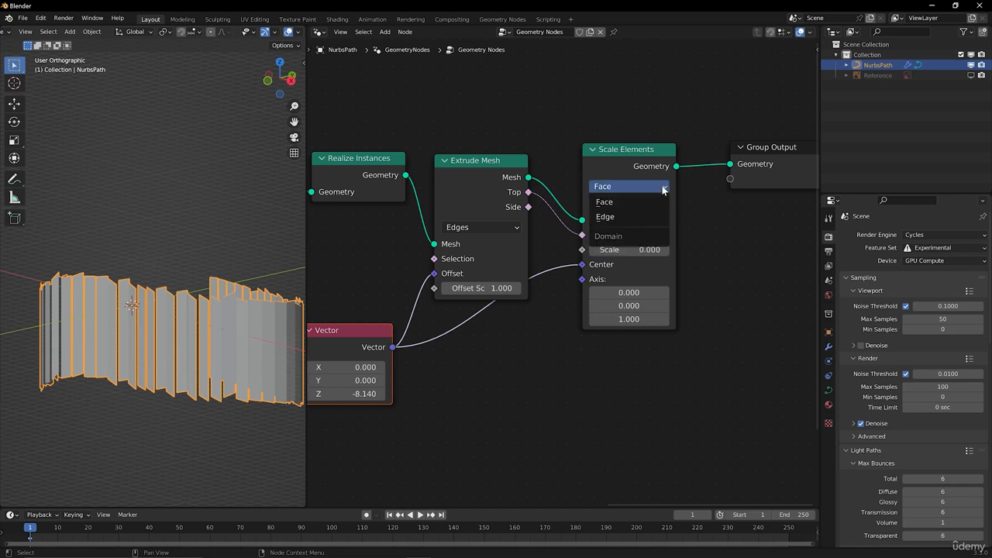
click(626, 205)
middle_drag(214, 353, 183, 351)
drag(634, 249, 682, 250)
click(643, 250)
text(1)
key(Return)
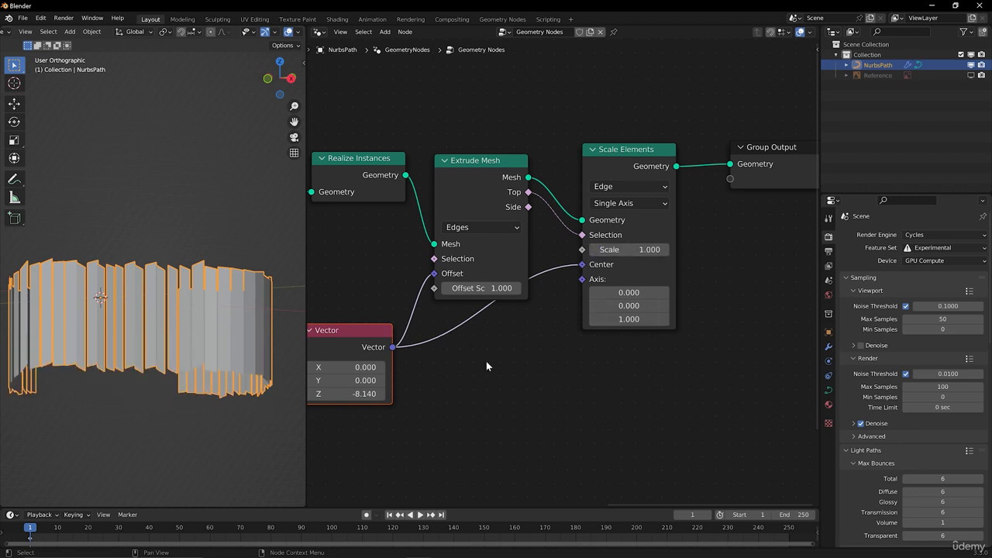
Step: Set Scale Elements' Scale to 0 and mark a point on the fence's bottom edge in front view
middle_drag(287, 392, 267, 375)
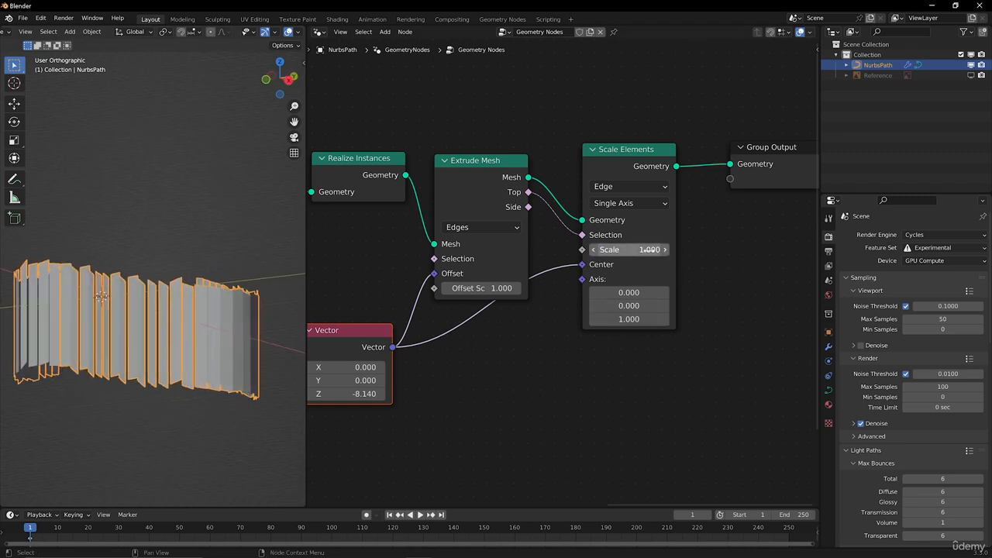
drag(649, 250, 622, 249)
middle_drag(239, 366, 153, 346)
scroll(153, 346, up, 3)
key(KP_1)
scroll(215, 226, up, 3)
shift+middle_drag(252, 461, 199, 268)
drag(365, 330, 369, 331)
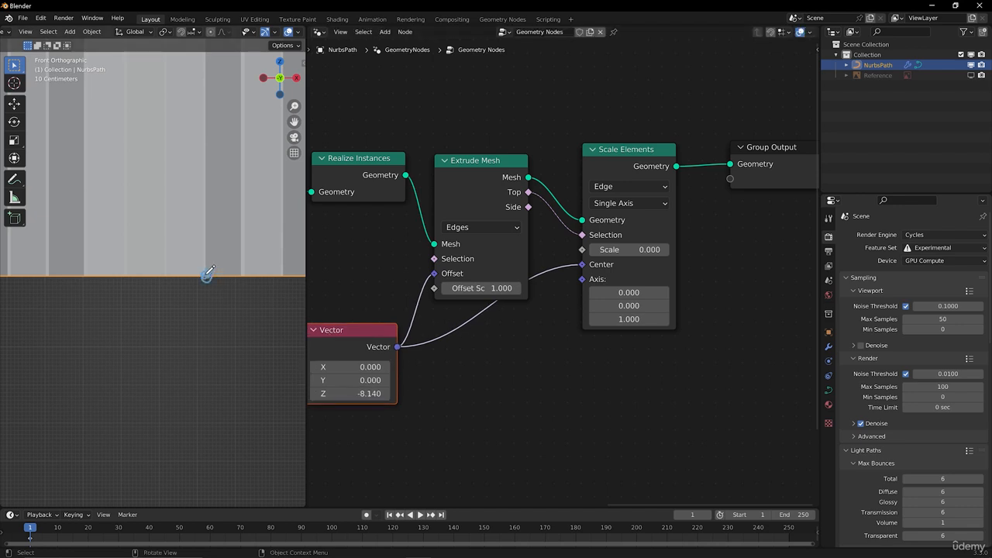
shift+middle_drag(206, 276, 177, 317)
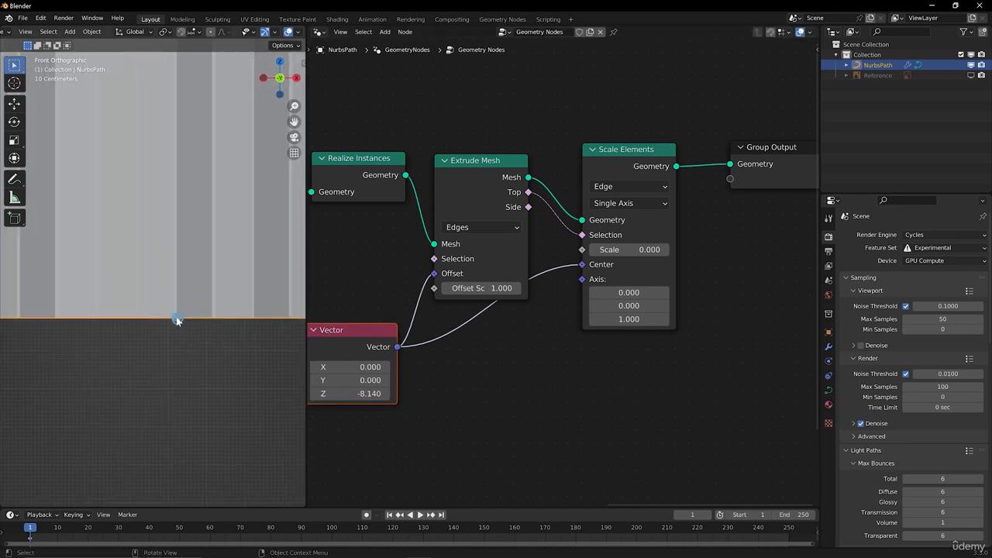
Step: Try a Scale of 3.72, annotate the board ends and a common base line, return the Scale to 0 and erase the marks
drag(624, 249, 682, 249)
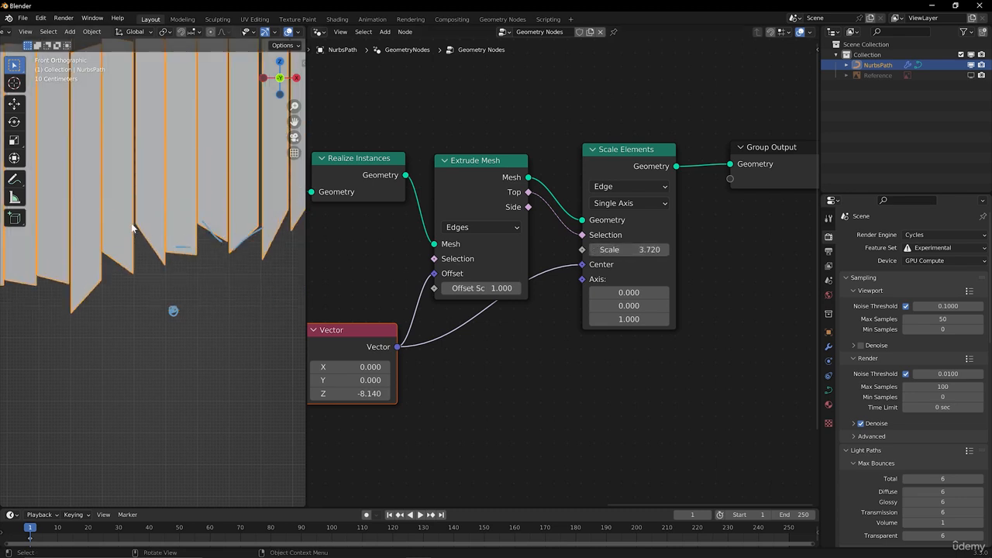
drag(76, 299, 277, 310)
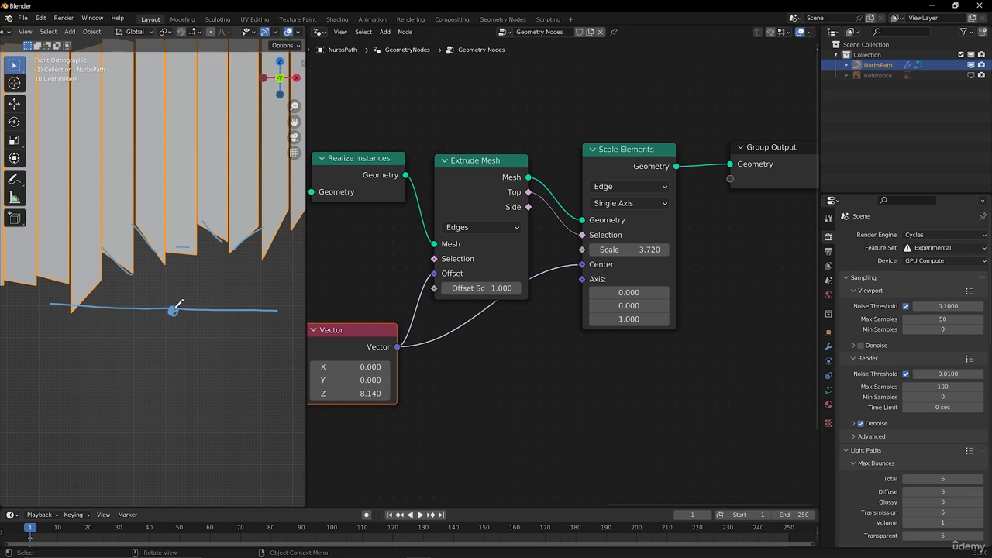
drag(630, 249, 585, 249)
scroll(171, 310, down, 2)
right_drag(105, 293, 243, 280)
Step: Examine the whole fence and its upper board edges from above and up close
scroll(217, 272, down, 7)
mouse_move(195, 266)
middle_down()
mouse_move(124, 316)
mouse_move(213, 296)
mouse_move(218, 270)
mouse_move(151, 272)
mouse_move(127, 331)
middle_up()
click(127, 332)
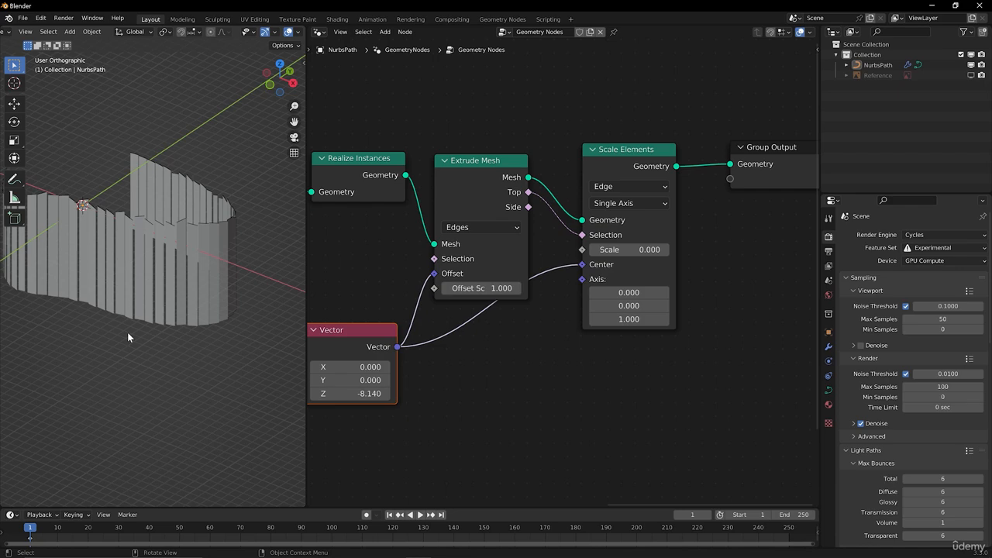
click(139, 253)
scroll(139, 254, up, 4)
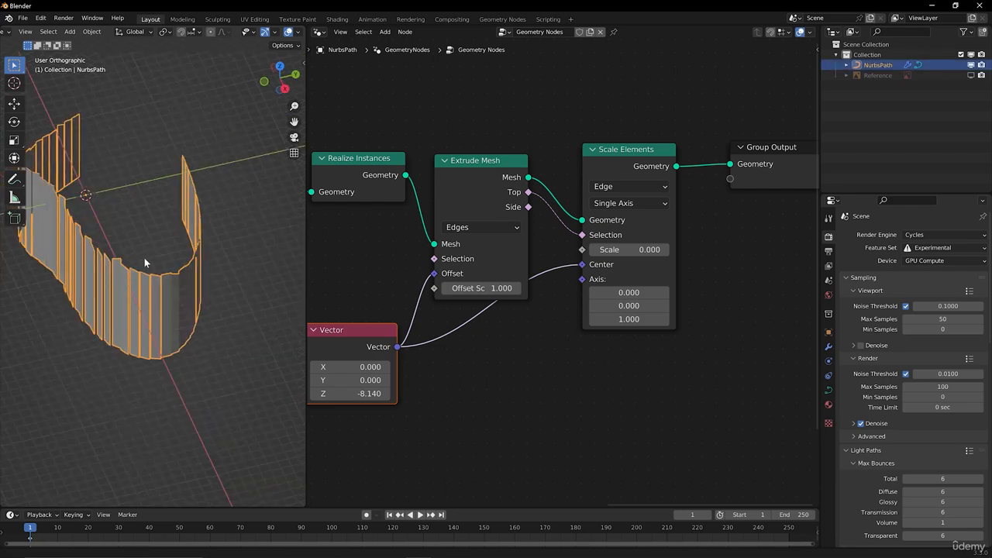
middle_drag(134, 311, 119, 217)
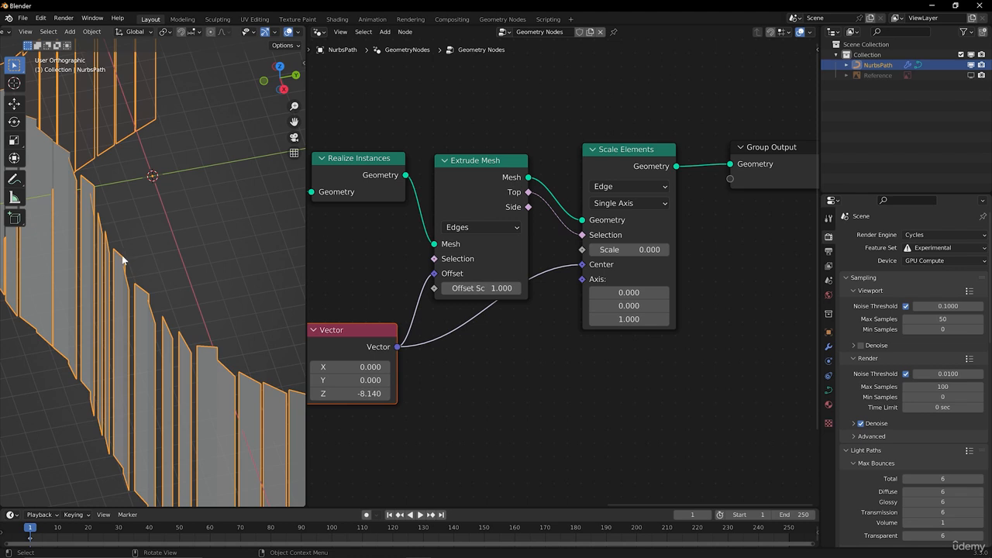
Step: Insert an Extrude Mesh node between Scale Elements and Group Output, and set its Offset Scale to 0.44
scroll(683, 281, down, 5)
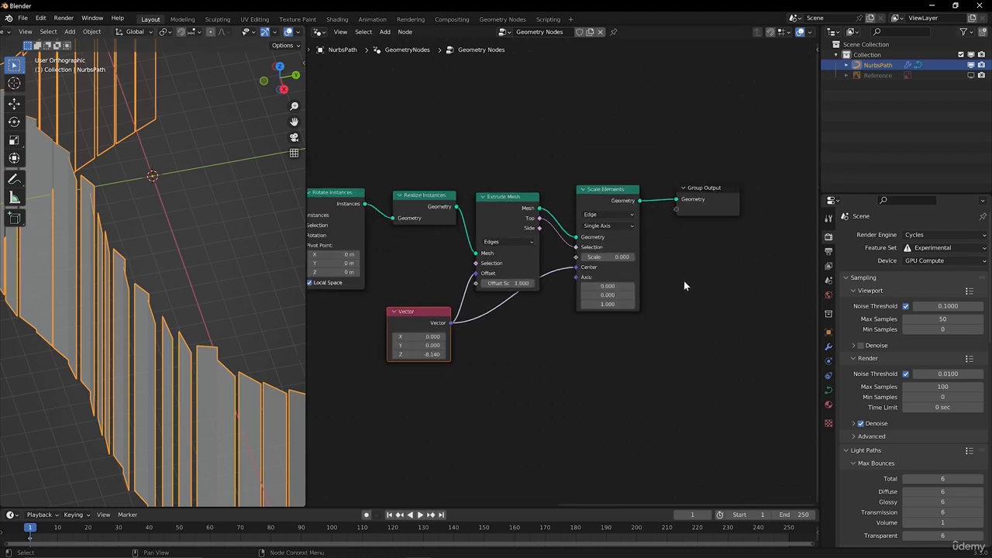
drag(581, 165, 626, 240)
key(g)
click(691, 243)
click(623, 271)
key(shift+a)
text(ext mesh)
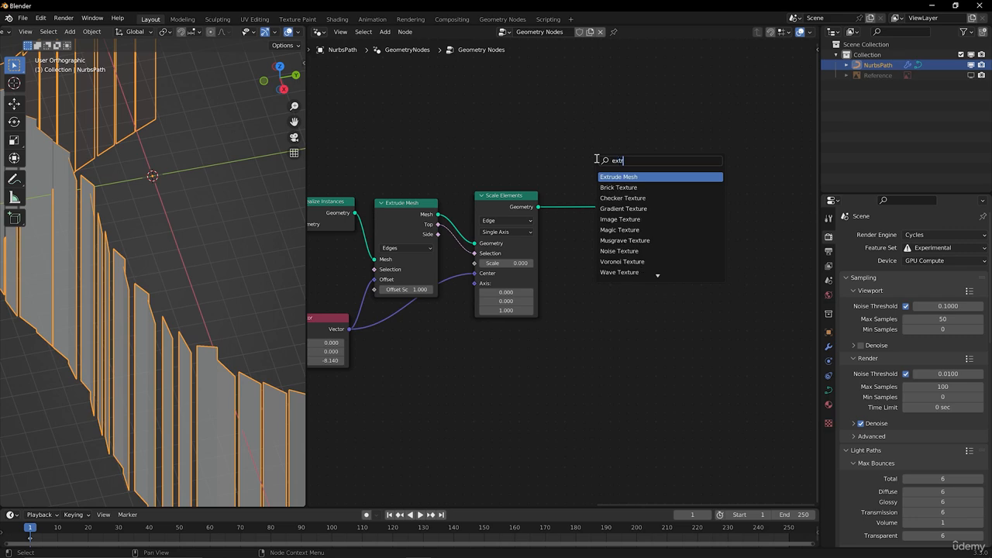
key(Return)
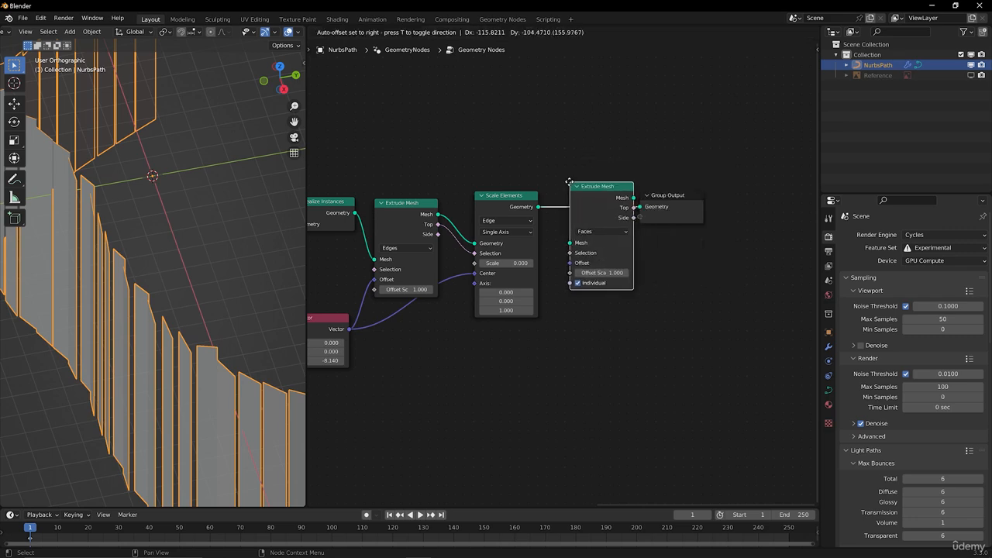
click(568, 186)
middle_drag(225, 296, 116, 291)
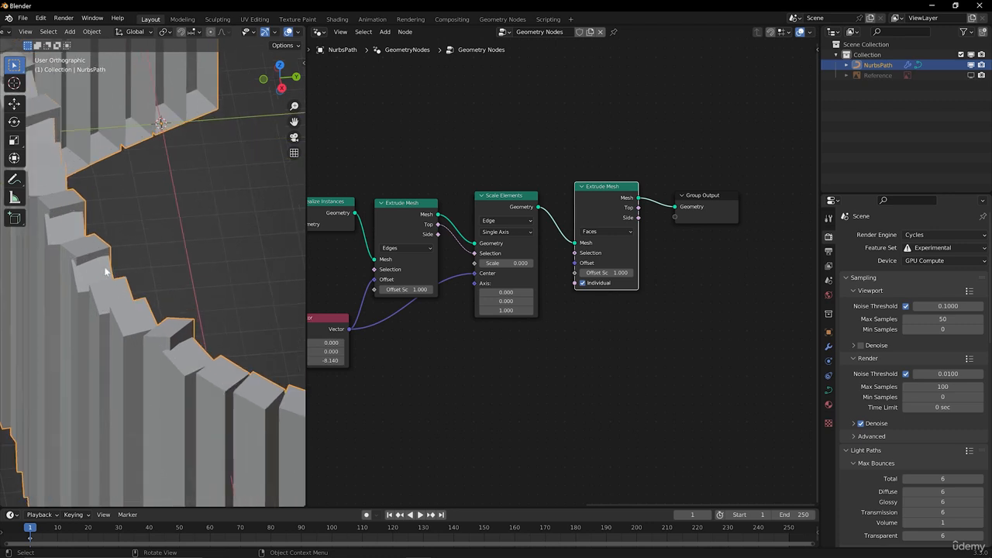
drag(606, 272, 563, 272)
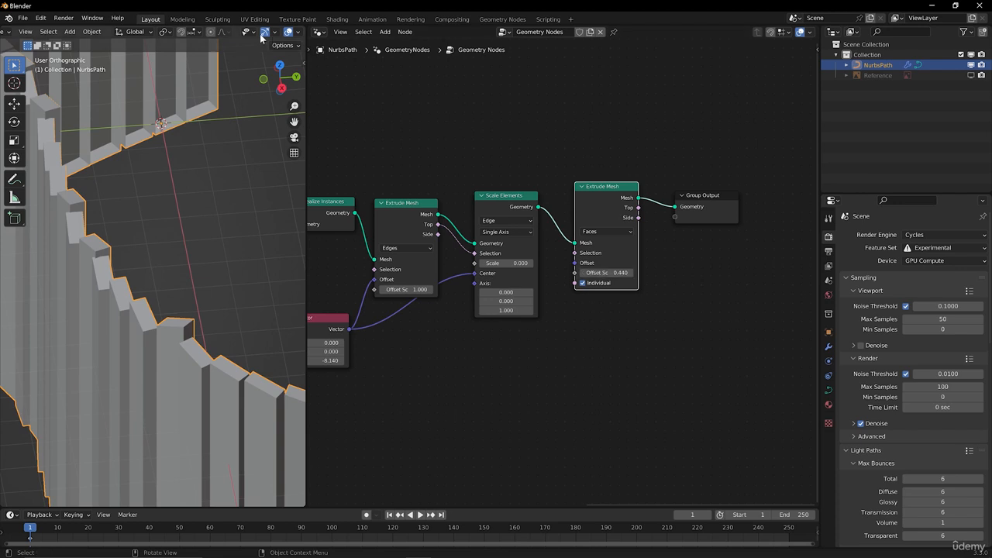
Step: Check the thickened boards' normals with the Face Orientation overlay, and switch the overlay off again
click(275, 33)
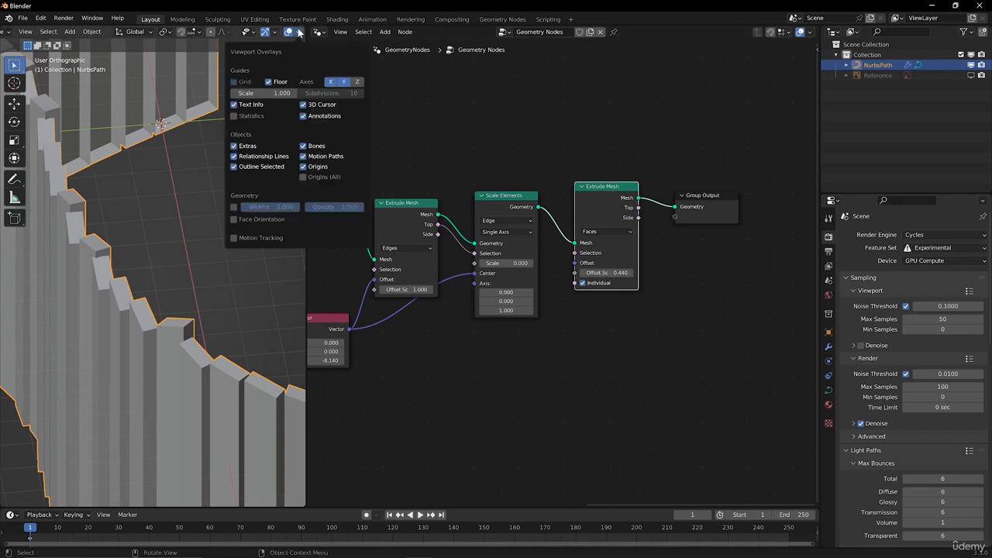
scroll(277, 35, down, 2)
click(231, 35)
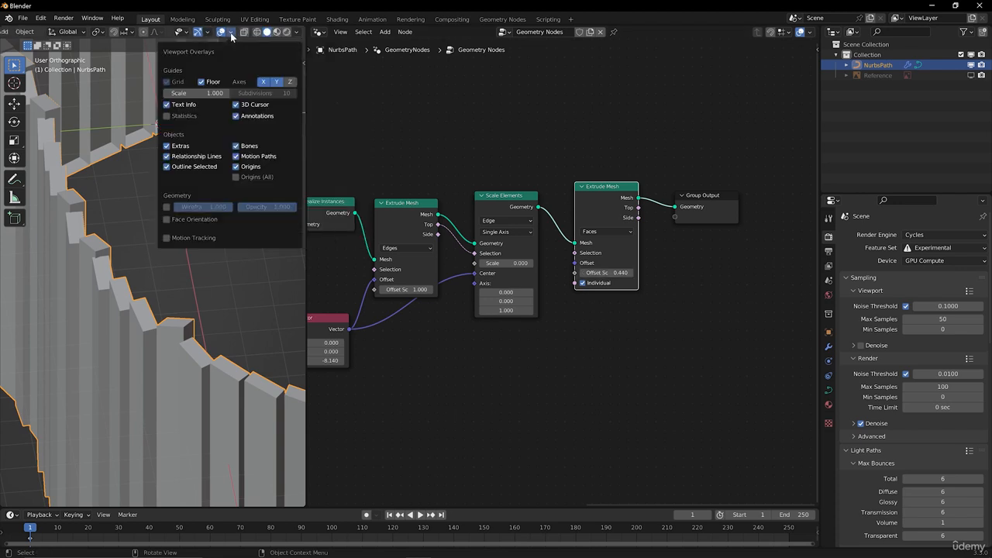
click(167, 219)
middle_drag(159, 255, 196, 207)
click(231, 31)
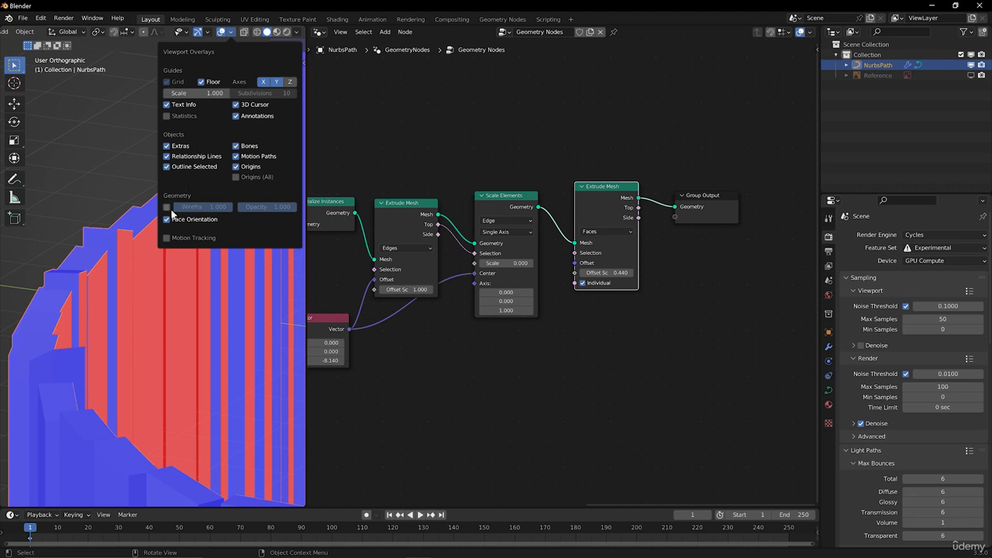
click(170, 217)
Step: Deselect the fence and examine the extruded boards' front and back sides up close
middle_drag(118, 284, 186, 209)
scroll(155, 182, down, 3)
click(134, 166)
middle_drag(139, 175, 201, 222)
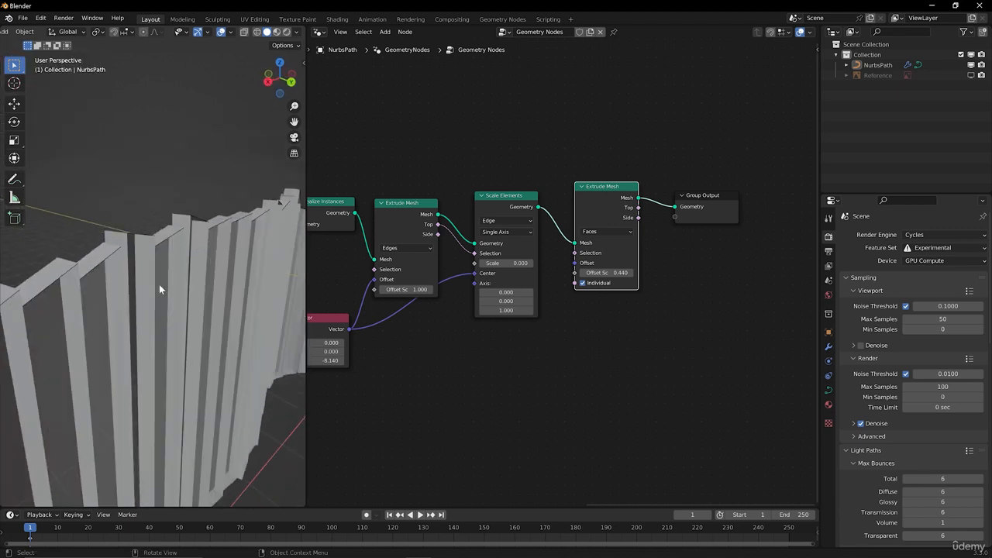
middle_drag(179, 236, 164, 199)
Step: Temporarily link Scale Elements straight to Group Output to view the boards without the second Extrude Mesh, and restore the Extrude Mesh link
drag(631, 227, 637, 269)
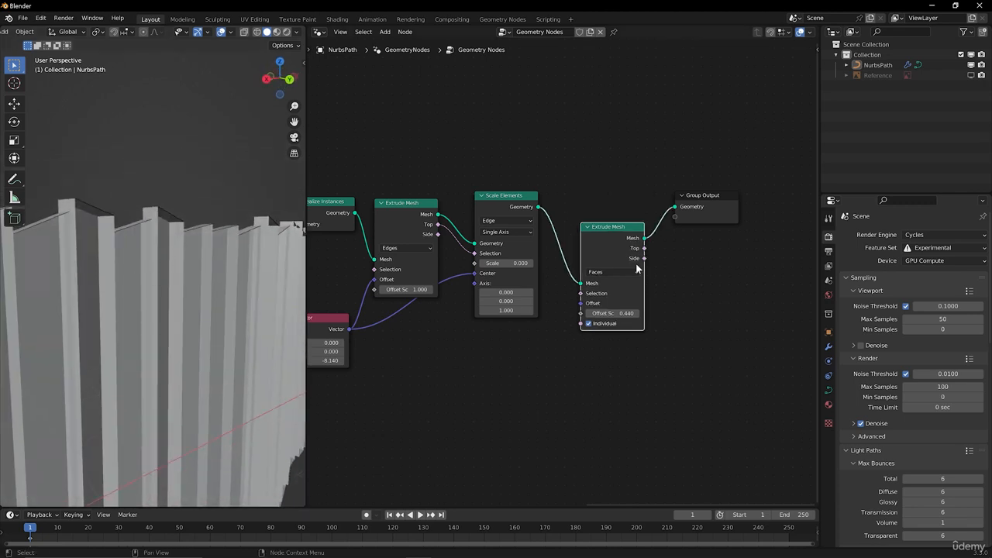
key(shift+a)
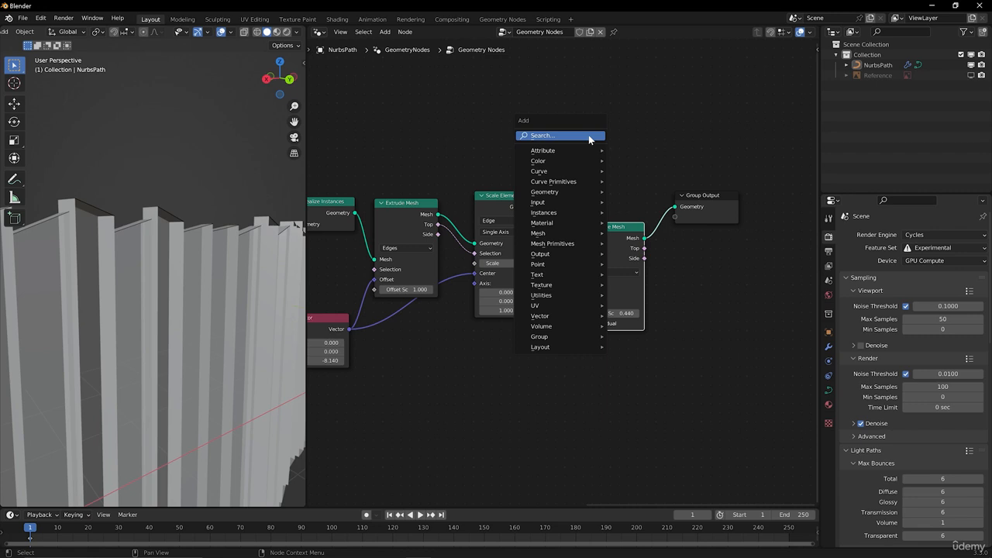
key(Escape)
mouse_move(541, 209)
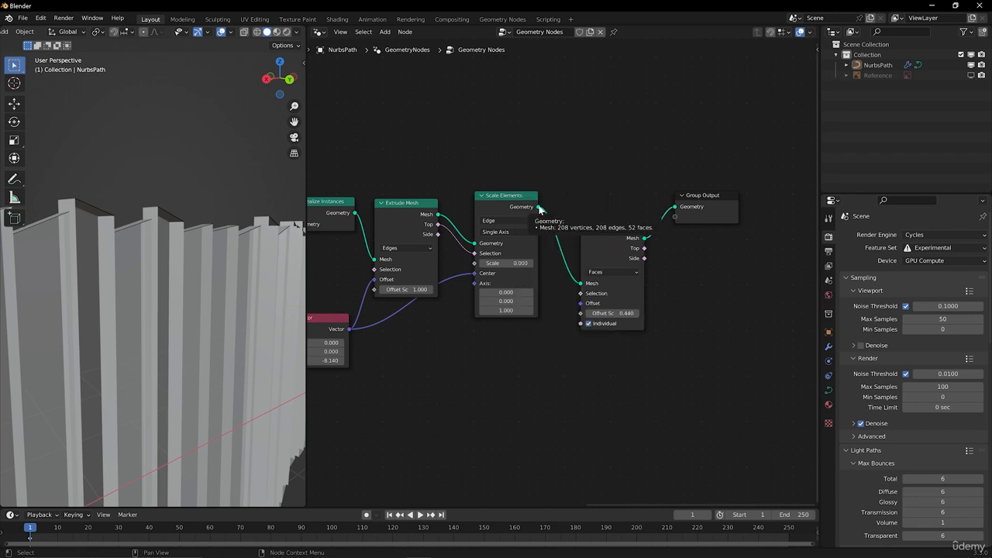
ctrl+shift+click(518, 195)
drag(604, 207, 609, 178)
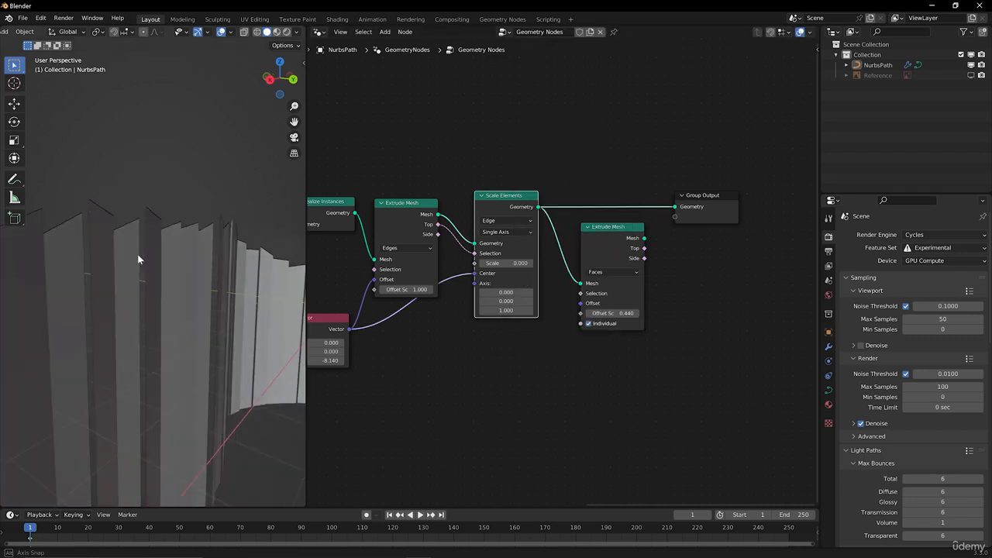
middle_drag(137, 257, 175, 265)
drag(644, 238, 675, 207)
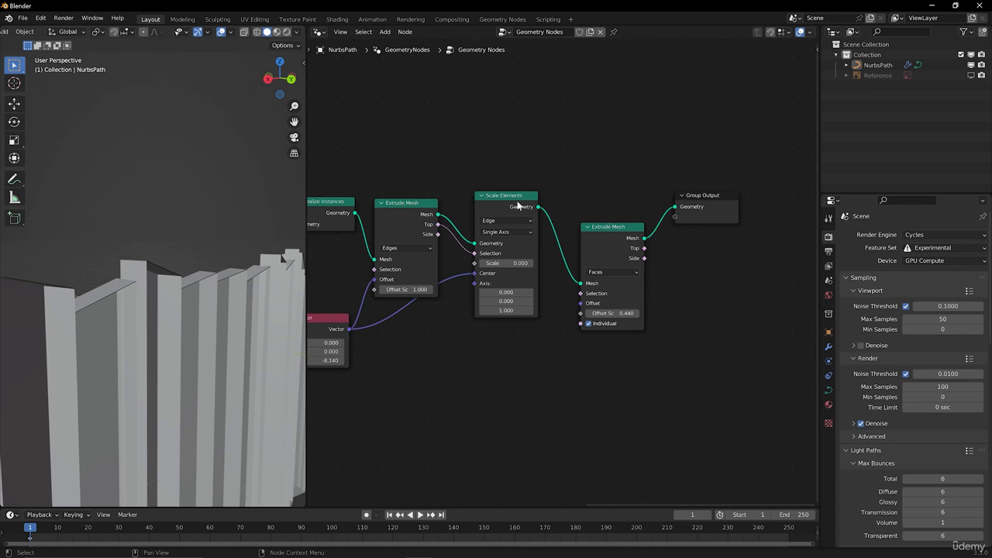
drag(536, 209, 671, 217)
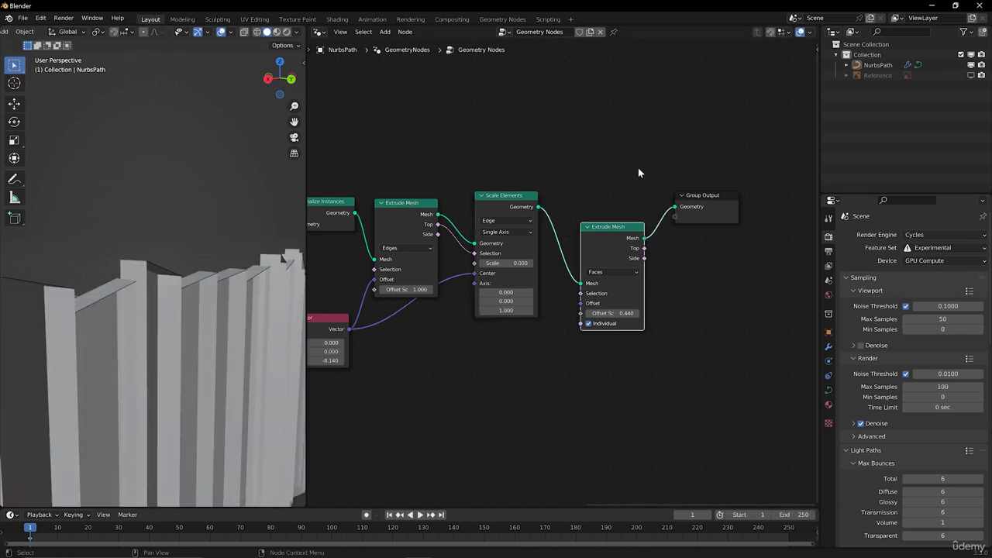
Step: Insert a Join Geometry node before Group Output and feed it both the Scale Elements geometry and the extruded mesh
key(shift+a)
text(join)
key(Return)
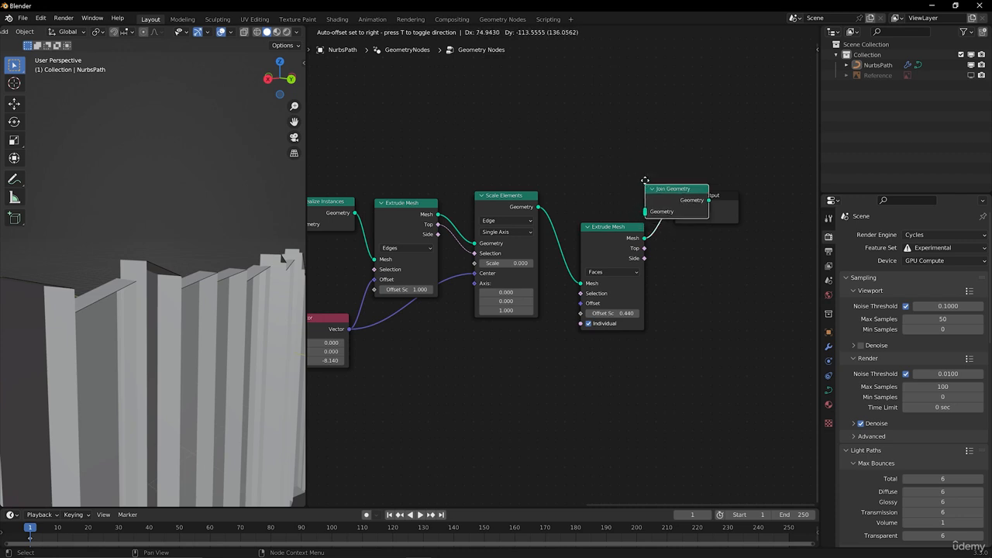
click(680, 181)
drag(540, 206, 679, 205)
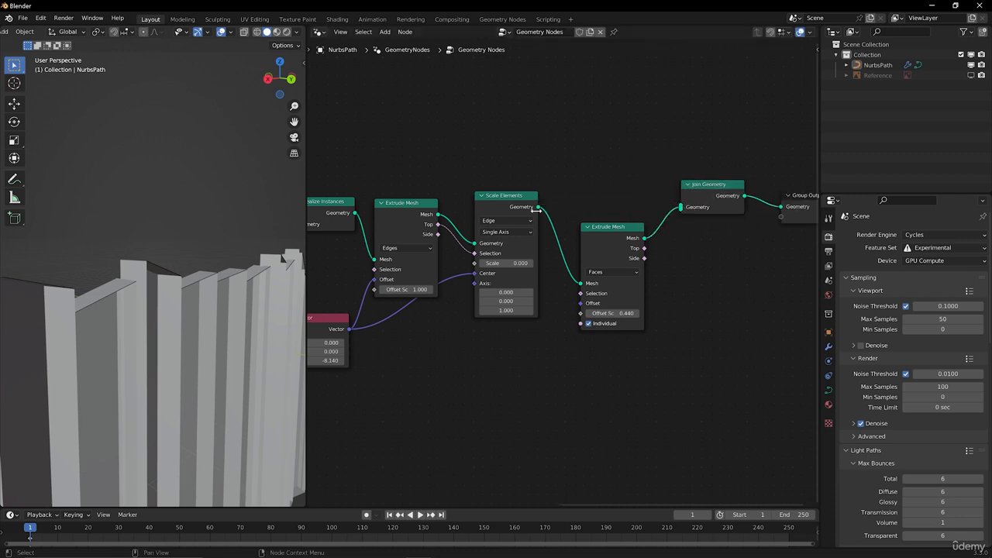
drag(539, 208, 680, 208)
Step: Turn on the Face Orientation overlay and inspect the normals of the joined boards
middle_drag(130, 277, 125, 315)
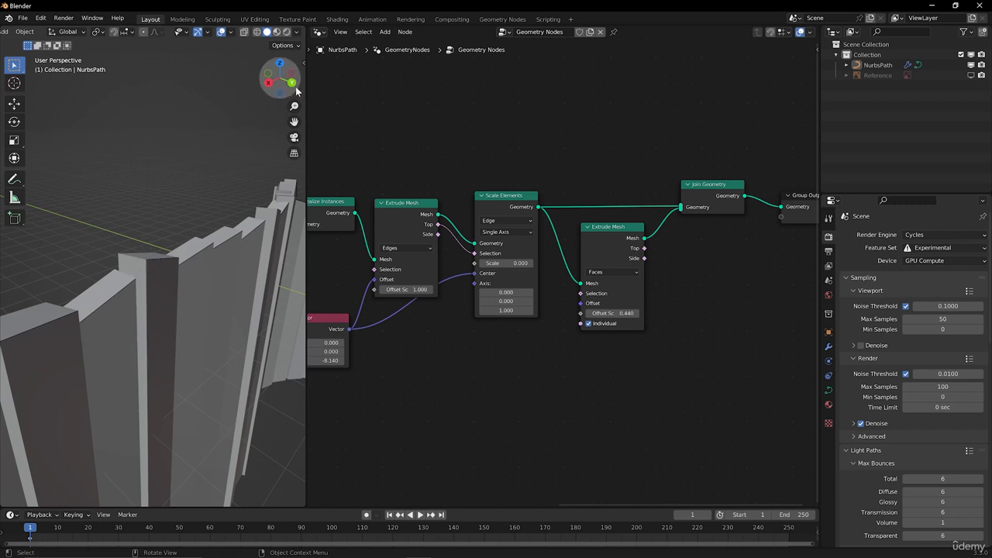
click(297, 32)
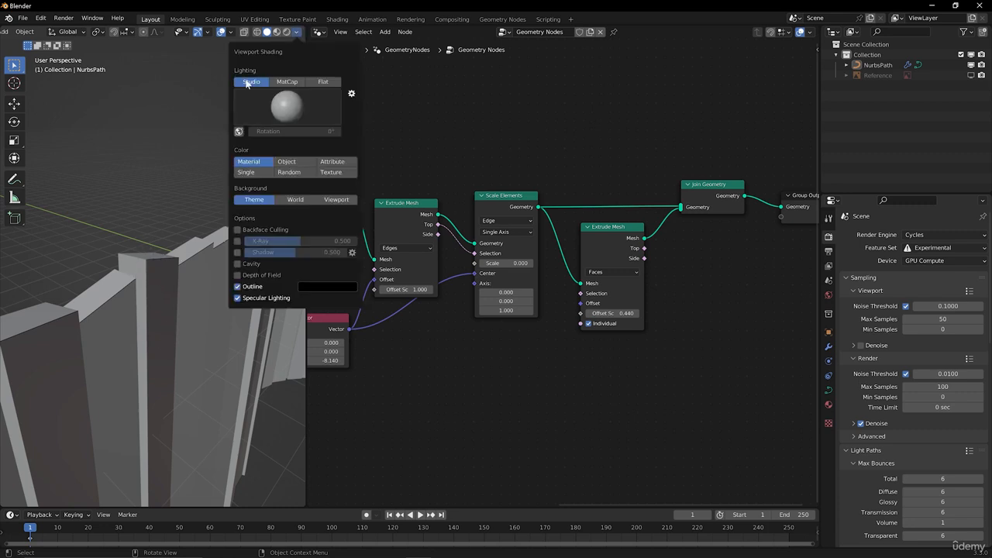
click(230, 31)
click(170, 226)
middle_drag(167, 293, 151, 266)
shift+middle_drag(199, 292, 193, 284)
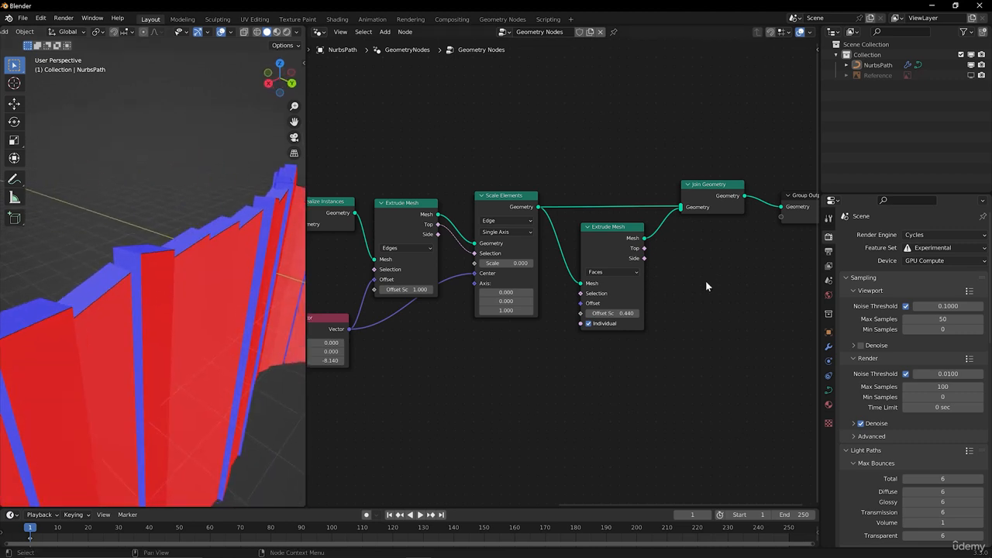
Step: Add a Flip Faces node between Scale Elements and Join Geometry to reverse the unextruded faces' normals
middle_drag(688, 282, 670, 286)
drag(589, 238, 588, 252)
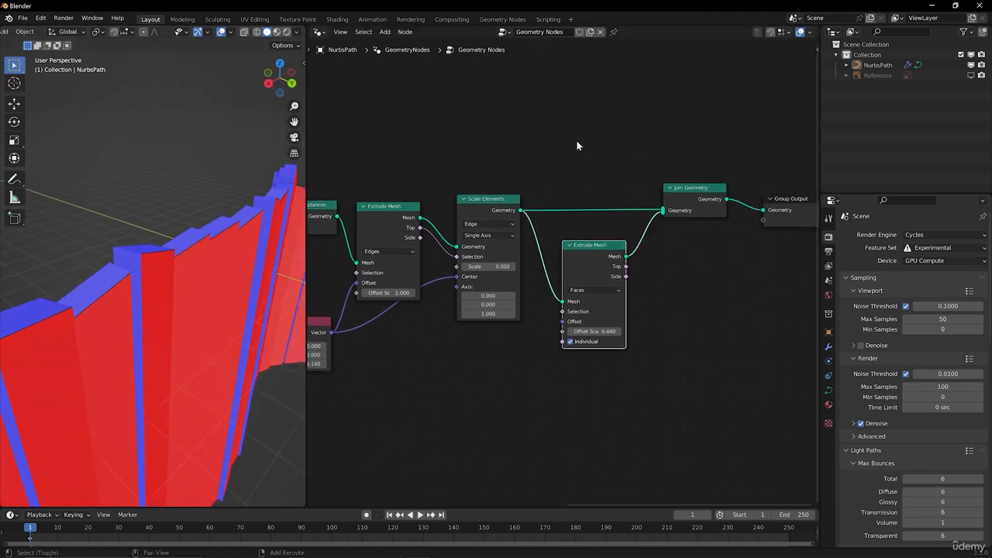
key(shift+a)
text(flip)
key(Return)
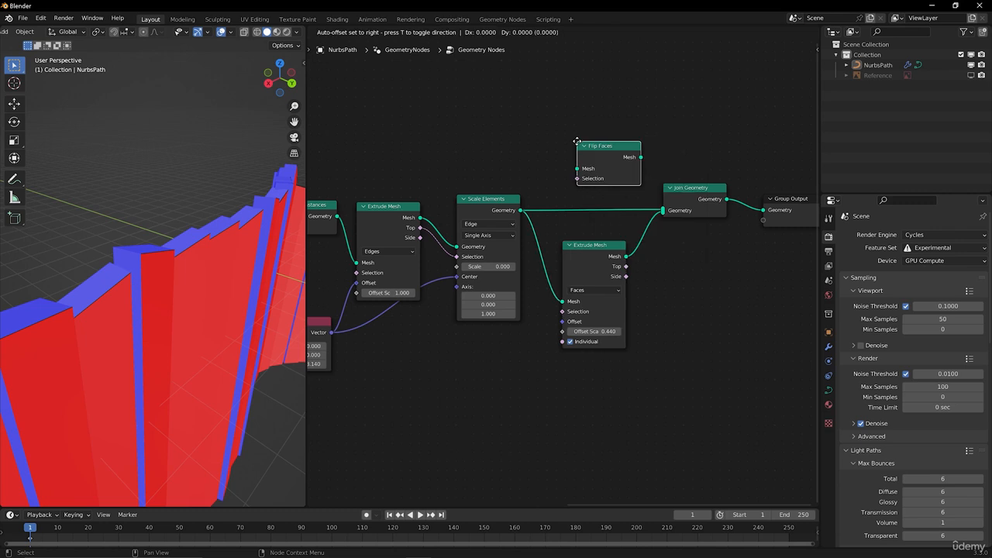
click(569, 180)
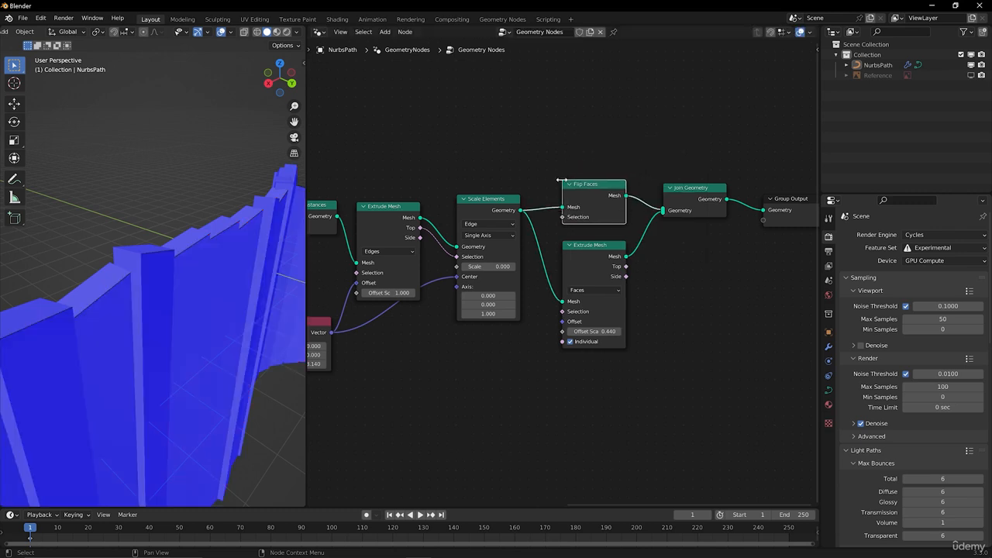
middle_drag(142, 292, 119, 265)
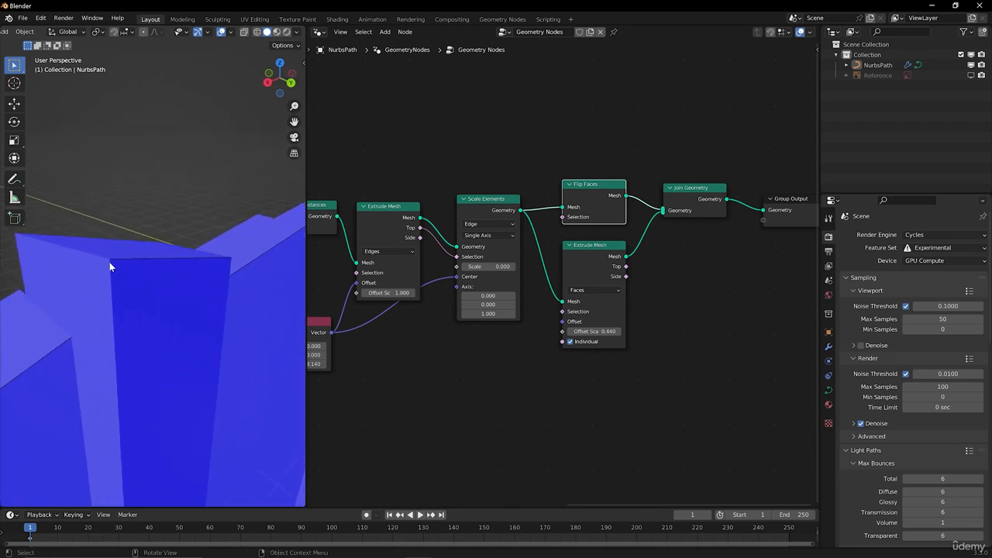
Step: Make room before Group Output and insert a Merge by Distance node after Join Geometry
middle_drag(744, 226, 702, 234)
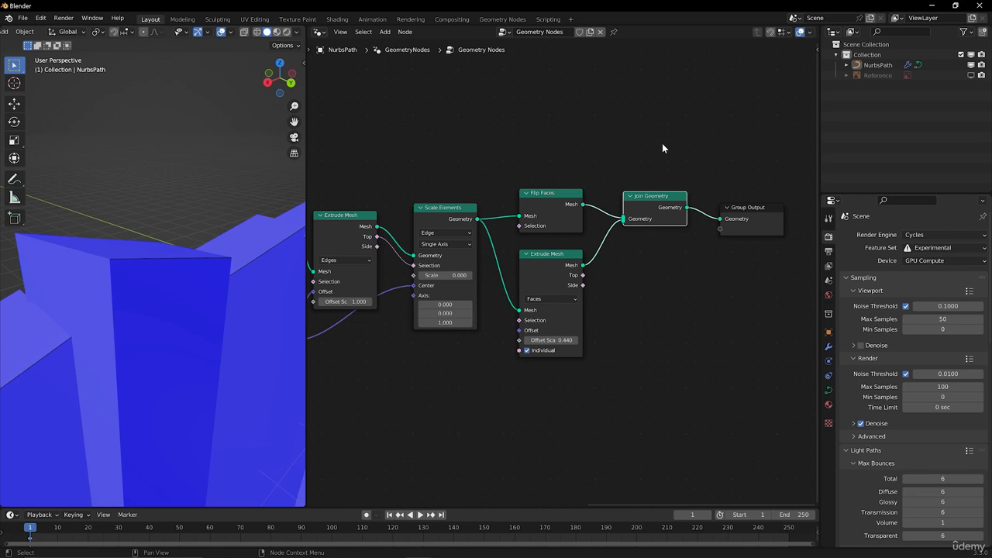
middle_drag(667, 199, 629, 209)
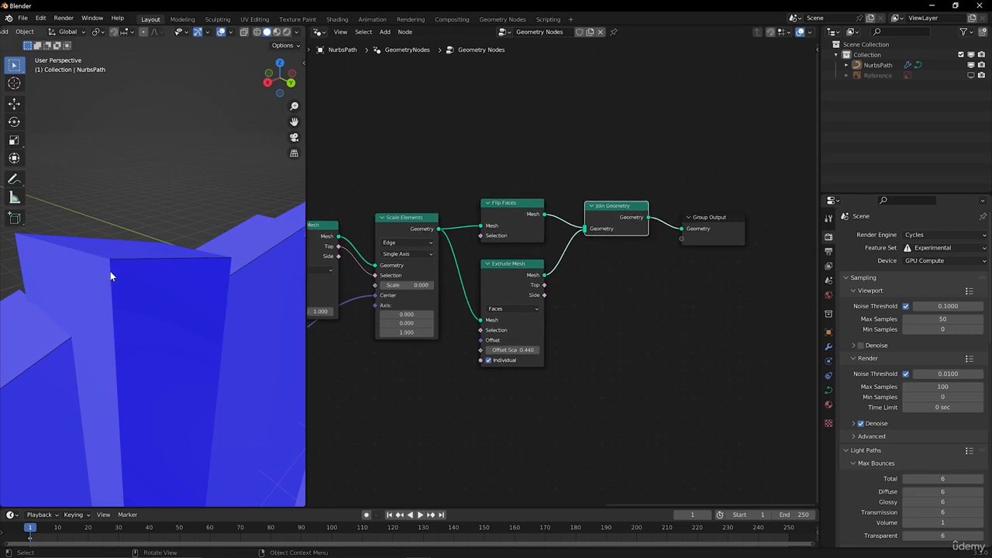
middle_drag(111, 261, 131, 270)
mouse_move(162, 290)
middle_down()
mouse_move(212, 293)
mouse_move(178, 308)
mouse_move(144, 288)
mouse_move(155, 283)
middle_up()
middle_drag(709, 310, 636, 319)
click(655, 243)
key(g)
click(695, 262)
middle_drag(602, 286, 578, 286)
click(610, 284)
key(shift+a)
click(611, 286)
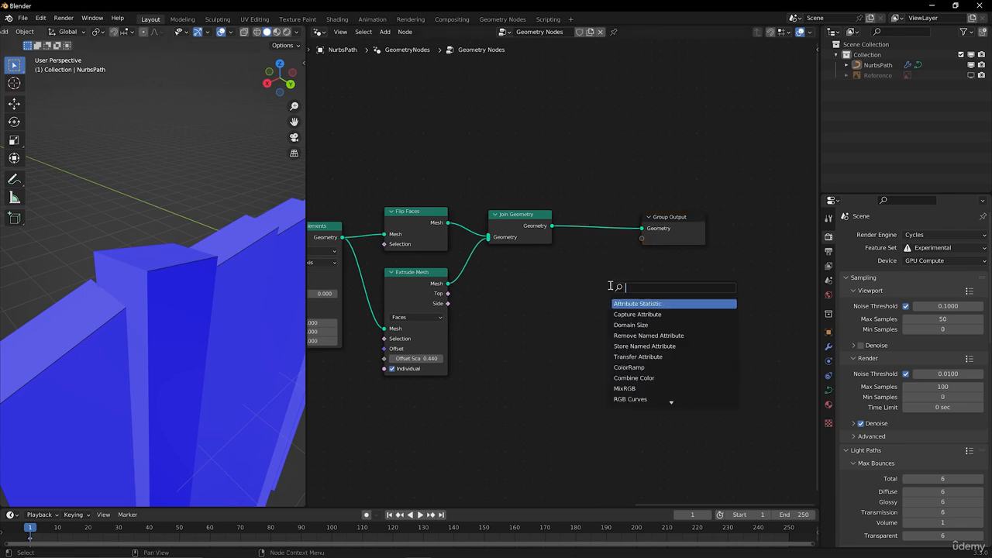
text(merge)
key(Return)
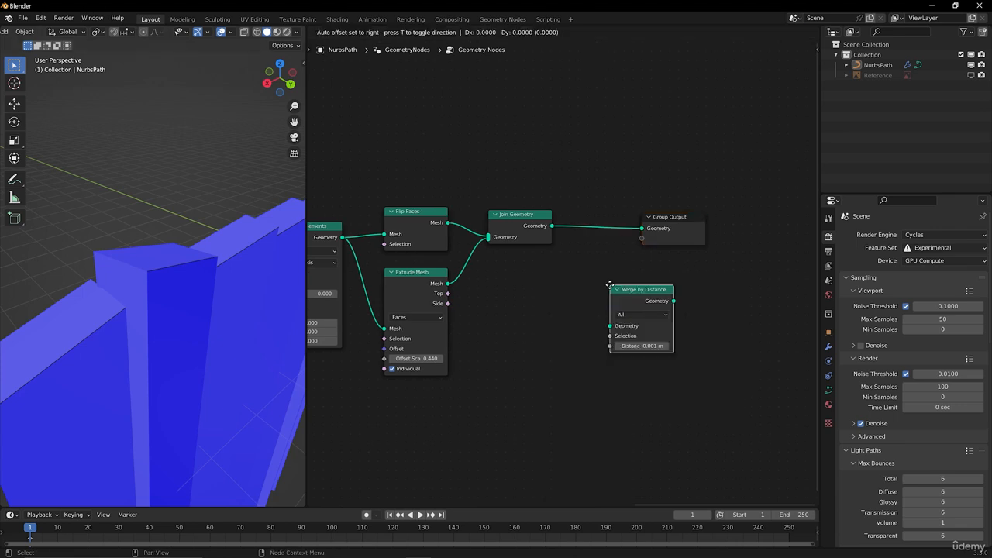
click(581, 199)
mouse_move(144, 283)
middle_down()
mouse_move(207, 276)
mouse_move(147, 277)
middle_up()
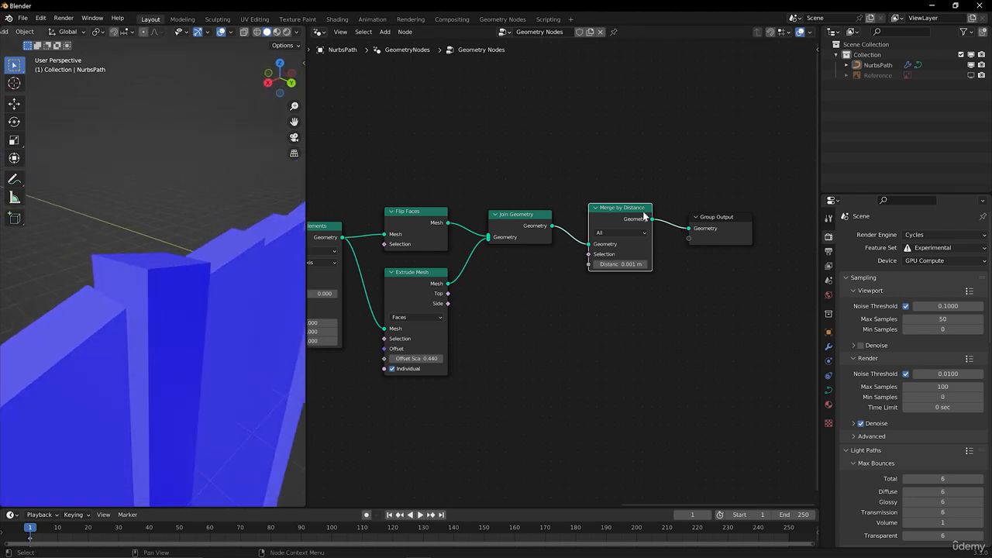
Step: Mute Merge by Distance while annotating the corners and edge at a board's top, erase the marks and unmute the node
key(m)
scroll(136, 250, up, 4)
mouse_move(137, 262)
mouse_down()
mouse_move(142, 296)
mouse_move(140, 281)
mouse_move(167, 256)
mouse_move(260, 254)
mouse_move(254, 310)
mouse_move(58, 241)
mouse_move(142, 266)
mouse_move(267, 254)
mouse_up()
mouse_move(139, 265)
mouse_down()
mouse_move(254, 257)
mouse_move(130, 269)
mouse_move(140, 262)
mouse_up()
drag(259, 256, 255, 255)
mouse_move(255, 254)
middle_down()
mouse_move(127, 437)
mouse_move(191, 311)
middle_up()
scroll(191, 311, up, 1)
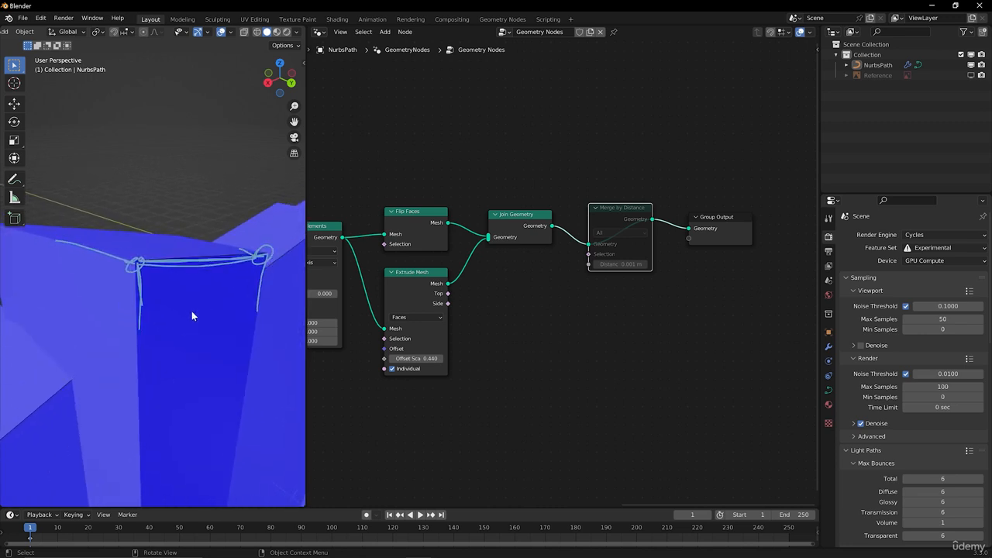
right_drag(137, 328, 260, 270)
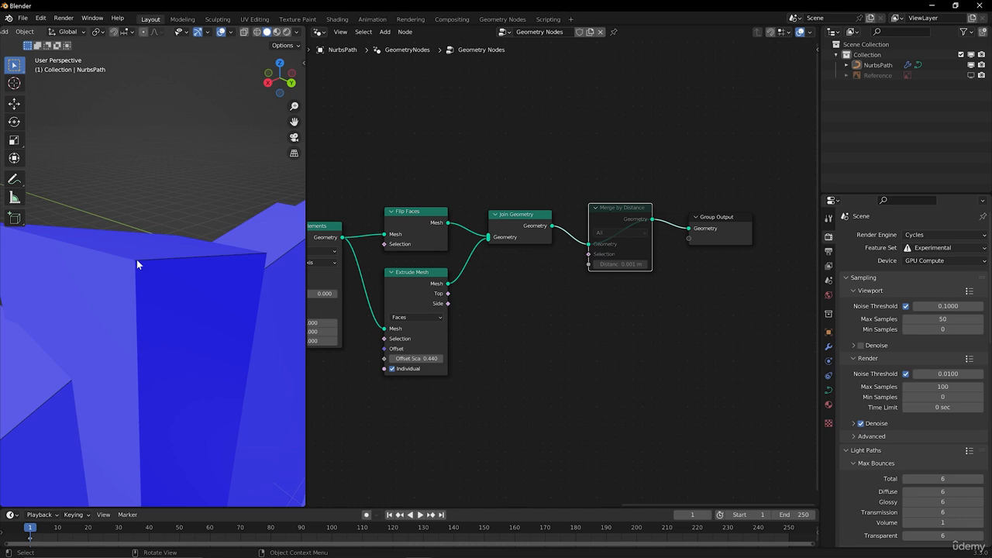
key(m)
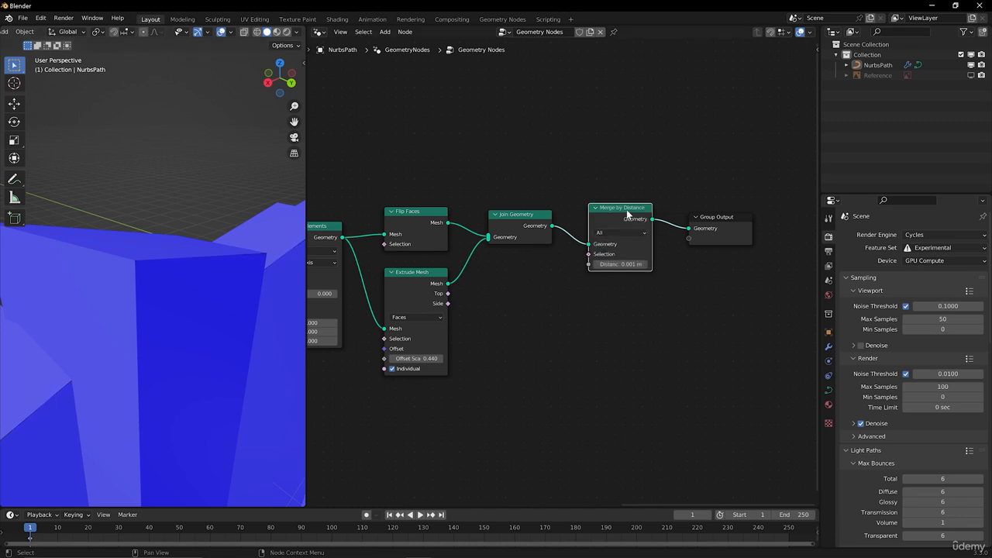
Step: Bring the whole fence into view and turn off the Face Orientation overlay
middle_drag(99, 244, 203, 313)
scroll(205, 318, down, 5)
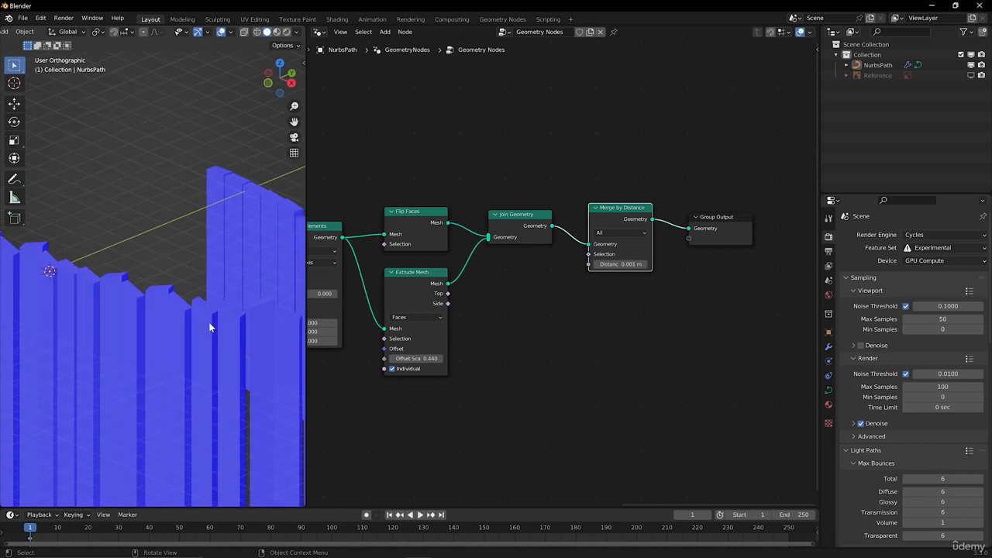
key(KP_5)
click(231, 32)
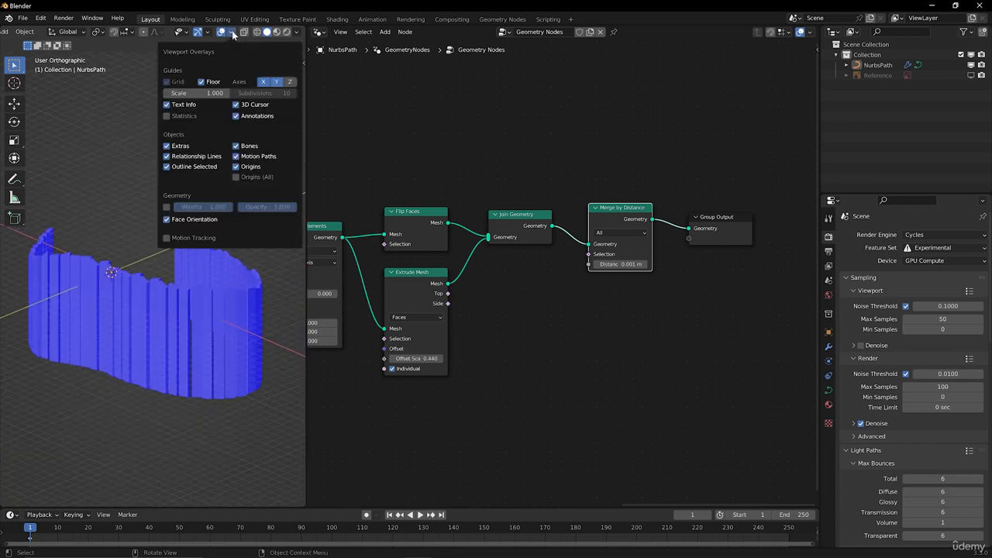
click(168, 220)
Step: Adjust the Z value of the Vector node driving the first extrusion, and inspect the fence from above
middle_drag(191, 329, 224, 299)
middle_drag(332, 349, 508, 342)
middle_drag(425, 358, 483, 362)
drag(359, 386, 269, 386)
middle_drag(184, 288, 114, 324)
middle_drag(709, 345, 604, 329)
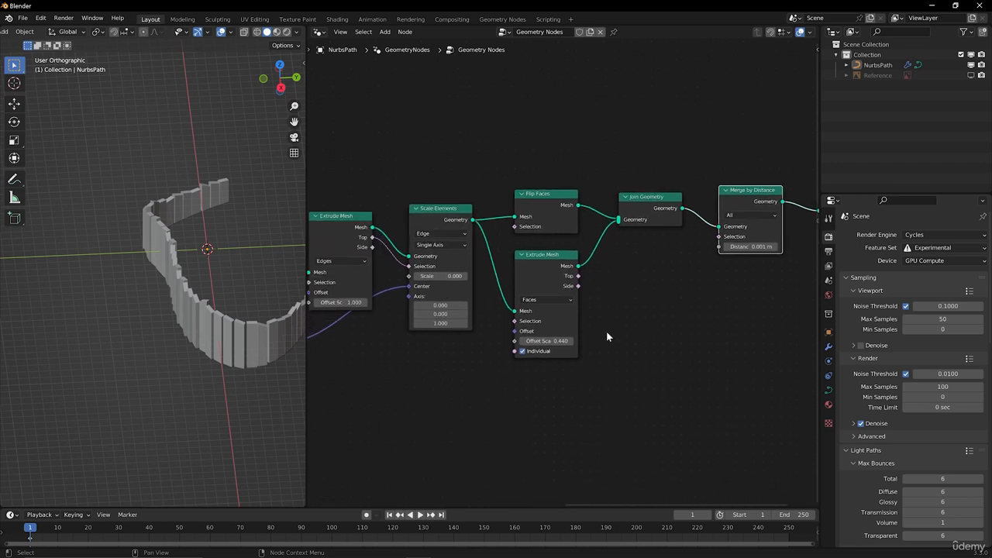
Step: Set the Offset Scale of the second Extrude Mesh node, which thickens the boards, to 0.24
scroll(606, 331, up, 3)
middle_drag(239, 260, 214, 265)
scroll(214, 265, up, 5)
scroll(178, 247, up, 4)
shift+middle_drag(251, 189, 201, 250)
drag(540, 359, 520, 359)
click(542, 359)
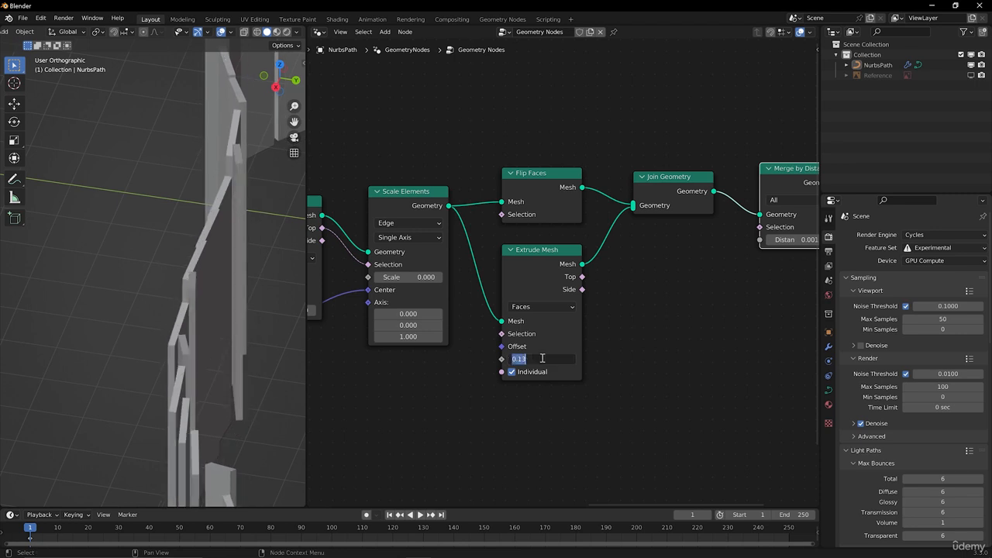
text(0.24)
key(Return)
Step: Set the Z value of the Vector node driving the first extrusion to -6.090
middle_drag(138, 207, 190, 303)
click(190, 303)
middle_drag(419, 392, 550, 370)
middle_drag(406, 334, 498, 322)
drag(392, 365, 367, 365)
Step: Enter Edit Mode on the fence curve and raise one of its middle control points
key(Tab)
middle_drag(176, 311, 187, 330)
key(KP_7)
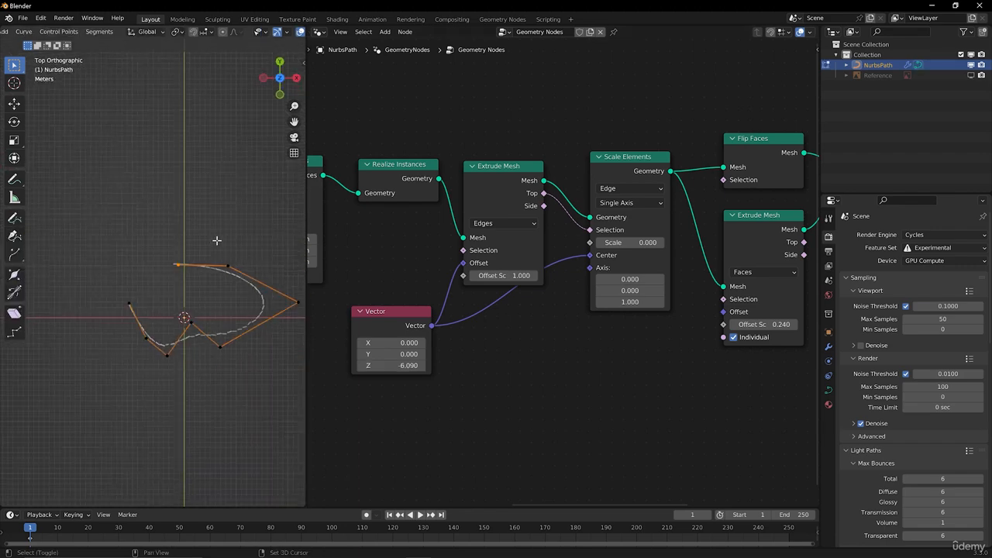
middle_drag(220, 237, 232, 242)
key(s)
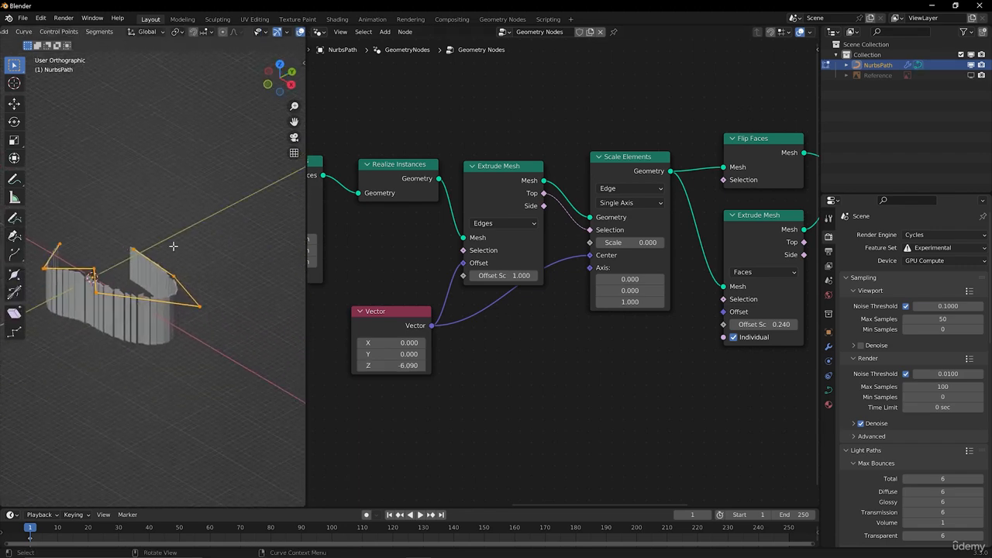
click(279, 249)
key(Tab)
middle_drag(243, 300, 241, 282)
key(Tab)
key(g)
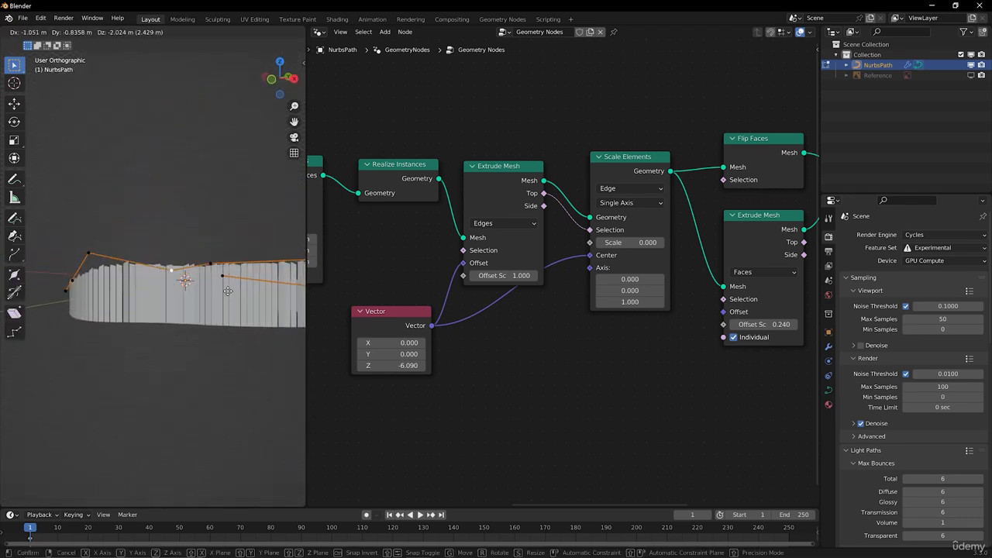
click(230, 256)
Step: Raise the neighbouring control point so the fence top forms a smoother hill
key(Tab)
key(Tab)
shift+middle_drag(152, 254, 119, 252)
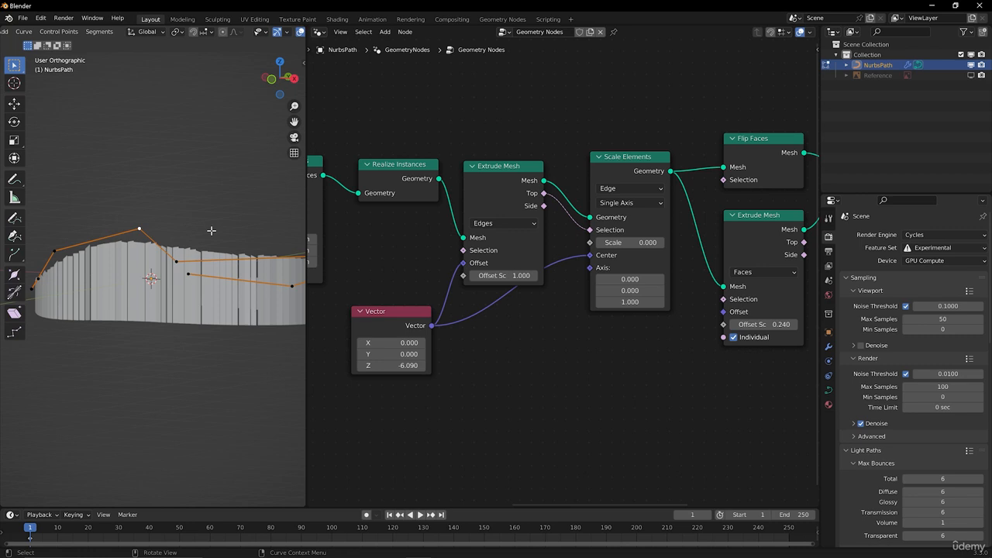
middle_drag(186, 289, 202, 270)
key(g)
click(227, 248)
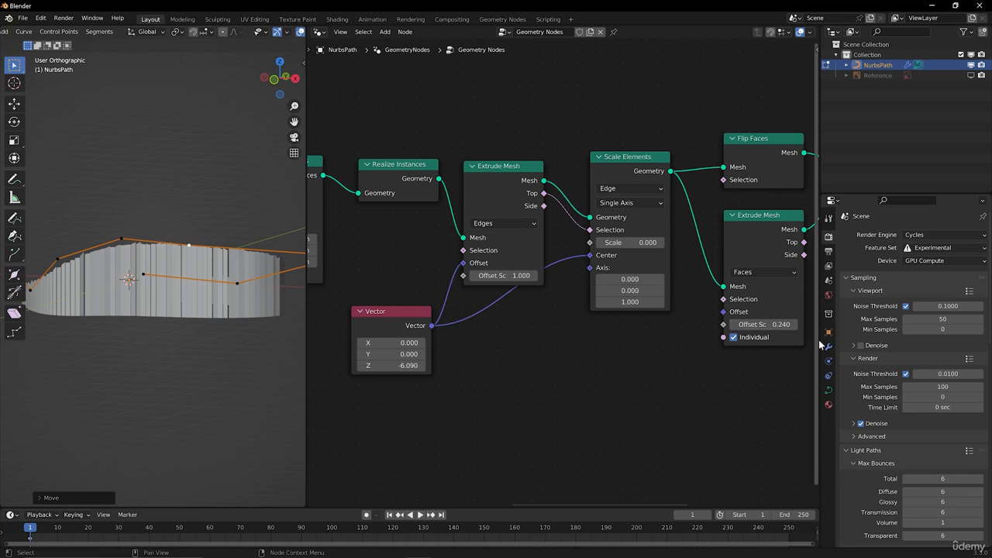
Step: Toggle the Geometry Nodes modifier's display on and off to compare the bare curve with the generated fence
click(830, 349)
click(937, 253)
click(937, 254)
click(937, 253)
click(937, 253)
click(937, 254)
mouse_move(250, 247)
middle_down()
mouse_move(196, 218)
mouse_move(173, 260)
mouse_move(232, 242)
middle_up()
click(936, 252)
Step: Raise two neighbouring control points of the fence curve
middle_drag(88, 236, 141, 250)
click(125, 261)
key(g)
click(121, 222)
click(152, 244)
key(g)
click(145, 217)
Step: Lower one control point slightly and raise another one further along the fence curve
middle_drag(239, 195, 179, 199)
shift+middle_drag(292, 208, 196, 208)
click(153, 242)
key(g)
click(149, 260)
click(218, 235)
key(g)
click(208, 211)
Step: Raise two more control points of the curve, return to Object Mode and view the reshaped fence from the front
middle_drag(261, 252, 198, 256)
click(186, 269)
key(g)
click(179, 221)
click(93, 248)
key(g)
click(93, 242)
key(Tab)
middle_drag(99, 262, 178, 269)
shift+middle_drag(107, 234, 154, 248)
scroll(157, 250, up, 1)
scroll(154, 248, up, 2)
middle_drag(104, 214, 144, 232)
click(140, 146)
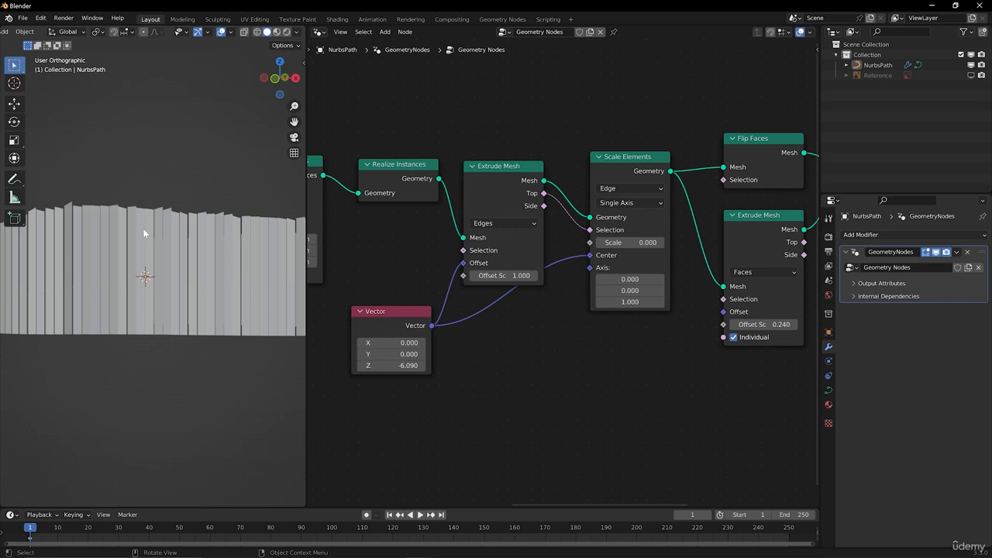
Step: Rearrange the nodes to make room between Instance on Points and Rotate Instances
scroll(558, 225, down, 4)
middle_drag(434, 237, 557, 260)
middle_drag(472, 237, 507, 222)
scroll(508, 223, down, 3)
drag(370, 187, 505, 351)
shift+drag(533, 178, 572, 235)
key(g)
click(527, 237)
drag(554, 280, 579, 317)
key(g)
click(599, 312)
Step: Insert a Translate Instances node between Instance on Points and Rotate Instances and align it with them
scroll(585, 297, up, 3)
key(shift+a)
text(translate)
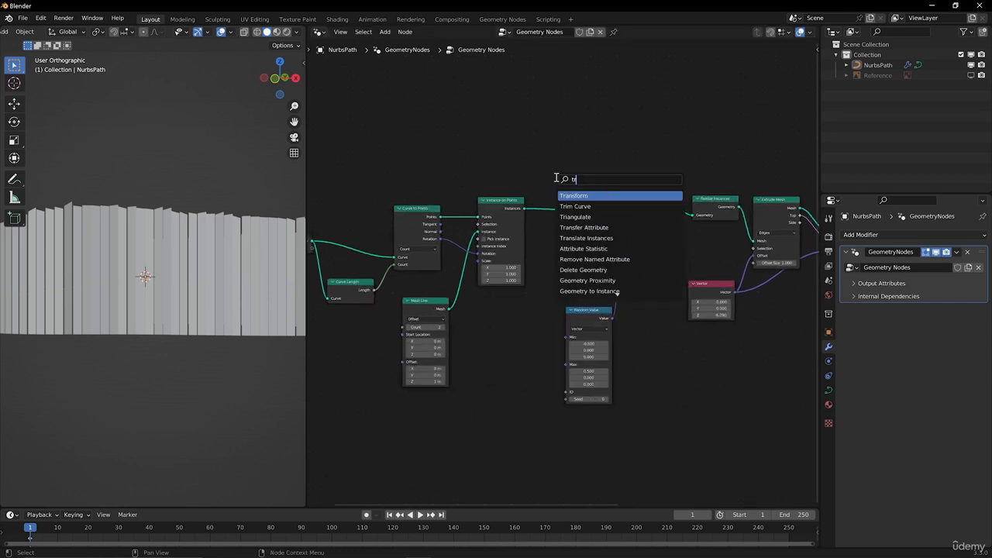
key(Return)
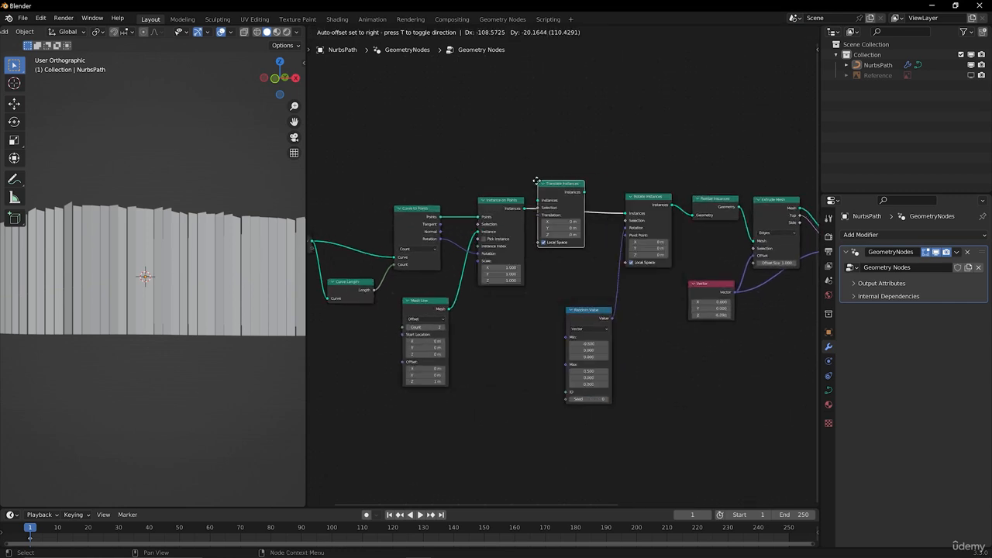
click(551, 178)
scroll(620, 252, up, 2)
drag(586, 154, 582, 164)
click(569, 261)
middle_drag(569, 261, 574, 253)
scroll(573, 253, up, 1)
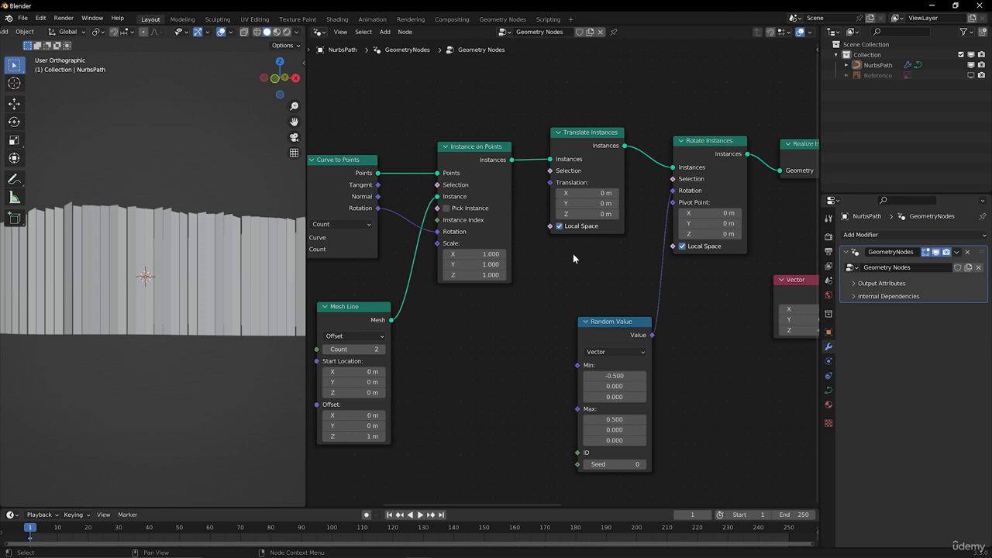
Step: Turn off Local Space on Translate Instances, testing a Z translation before and after and undoing both tests
drag(587, 214, 556, 214)
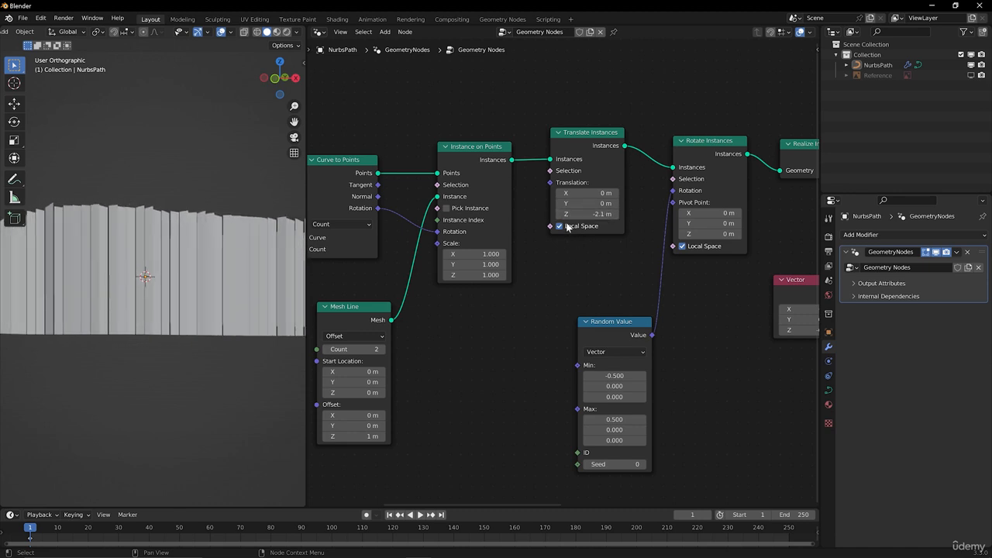
key(ctrl+z)
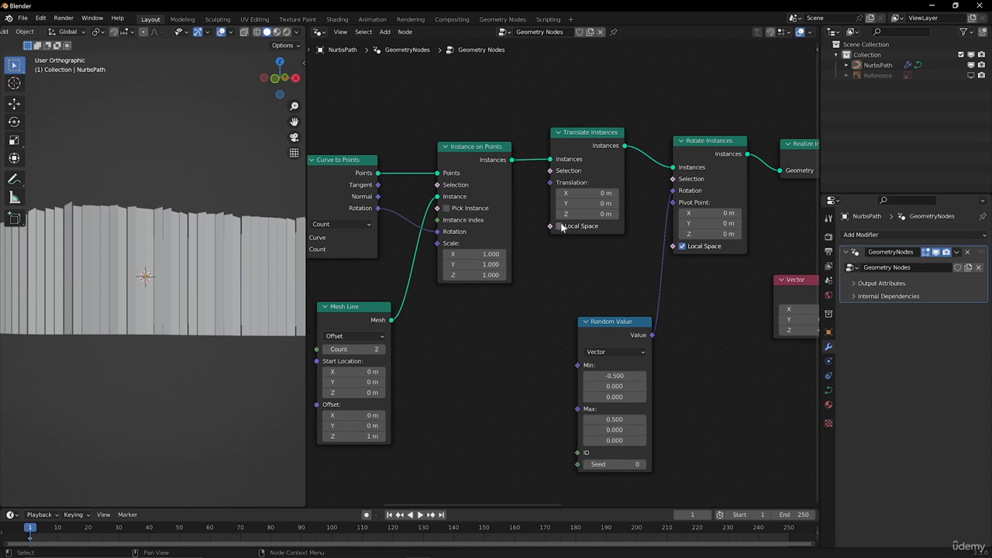
mouse_move(578, 213)
mouse_down()
mouse_move(643, 214)
mouse_move(586, 212)
mouse_up()
key(ctrl+z)
key(ctrl+z)
Step: Add a second Random Value node of type Vector with its Max set to 0, 0, 1
key(shift+a)
click(535, 239)
text(random value)
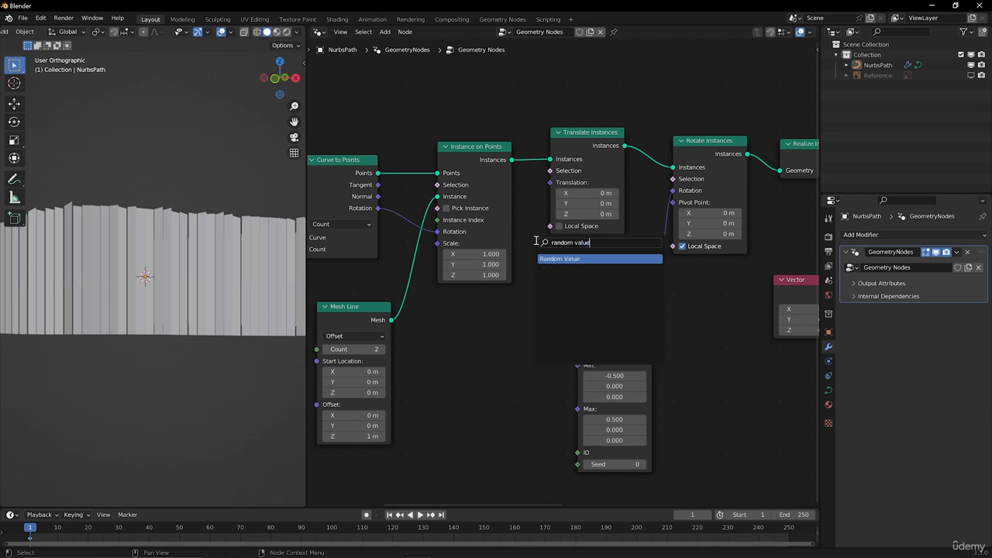
key(Return)
click(451, 331)
click(485, 356)
click(476, 393)
drag(483, 410, 480, 394)
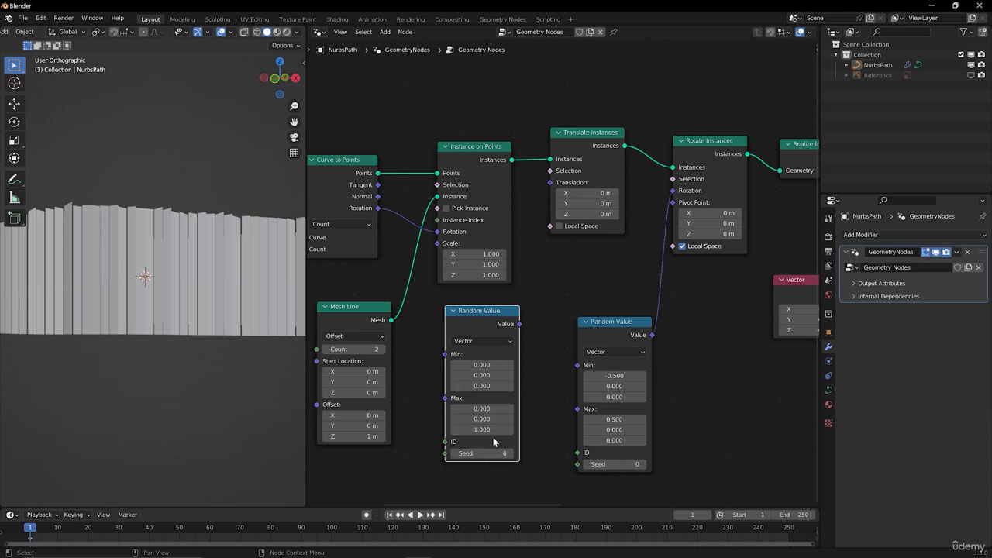
Step: Connect the new Random Value to the Translation input of Translate Instances and set its Max Z to 2.3
drag(520, 324, 550, 183)
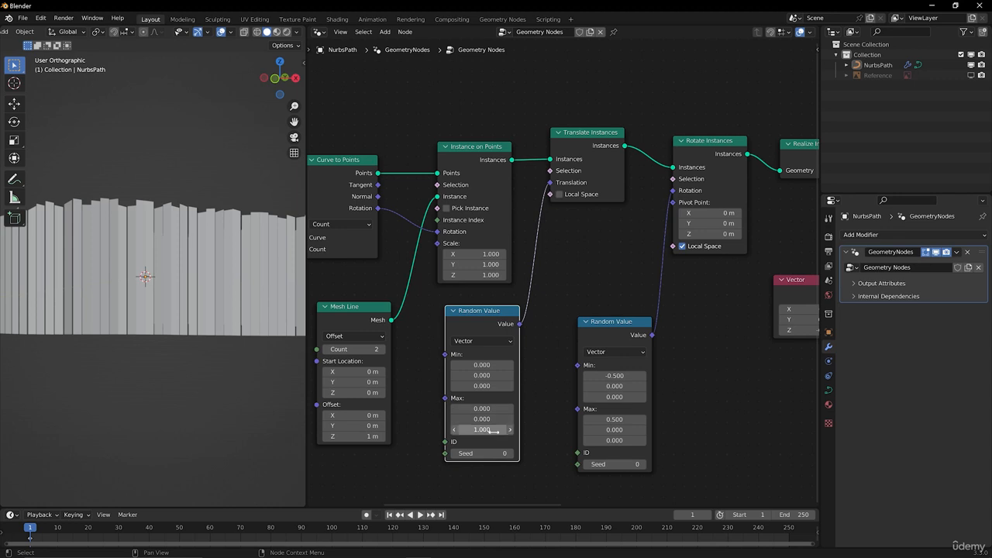
middle_drag(147, 227, 62, 233)
drag(482, 430, 391, 429)
drag(481, 430, 457, 429)
scroll(467, 364, up, 3)
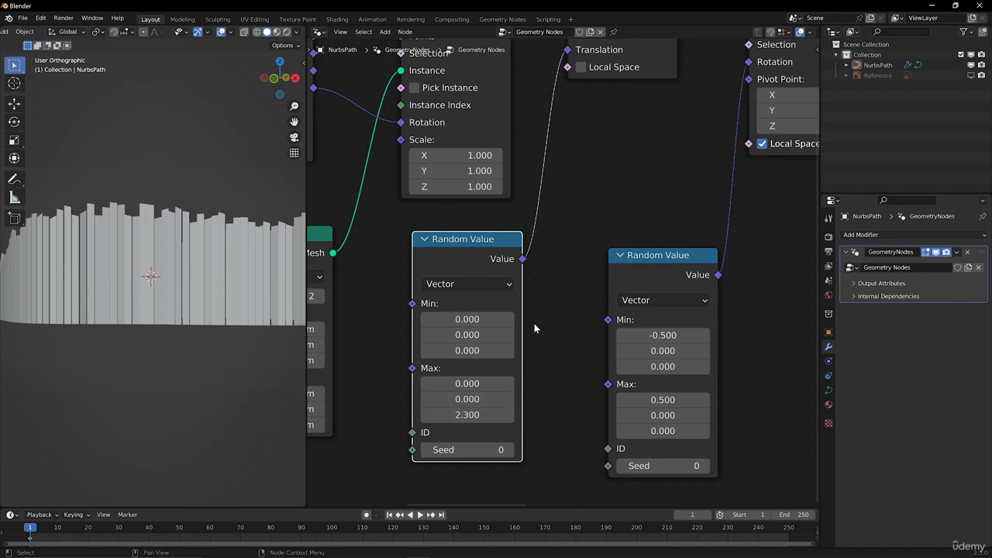
Step: Increase the Max Z of the translation's Random Value node to 5
scroll(534, 323, down, 1)
scroll(196, 247, down, 1)
middle_drag(197, 247, 181, 247)
shift+middle_drag(182, 247, 148, 262)
drag(519, 396, 542, 396)
click(486, 393)
text(5)
key(Return)
Step: Examine the randomised board heights along the fence from several angles in perspective and orthographic views
scroll(150, 286, down, 3)
middle_drag(151, 286, 167, 272)
key(Tab)
click(148, 293)
key(Tab)
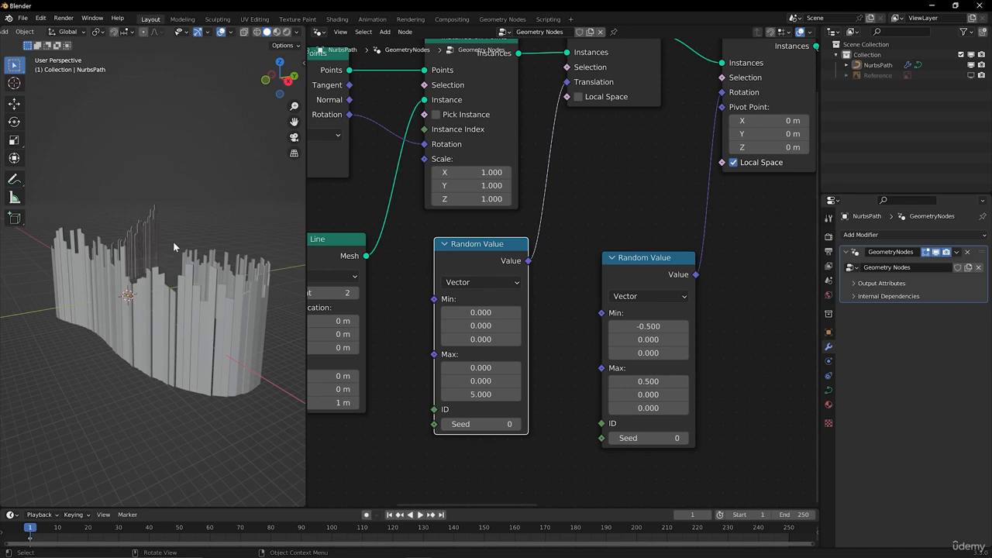
scroll(172, 250, up, 2)
click(172, 302)
middle_drag(174, 261, 164, 298)
key(Tab)
key(Tab)
key(KP_5)
scroll(191, 269, down, 1)
click(196, 268)
middle_drag(195, 269, 133, 260)
scroll(192, 263, up, 2)
click(192, 263)
middle_drag(136, 209, 196, 274)
scroll(177, 263, down, 2)
scroll(196, 274, up, 2)
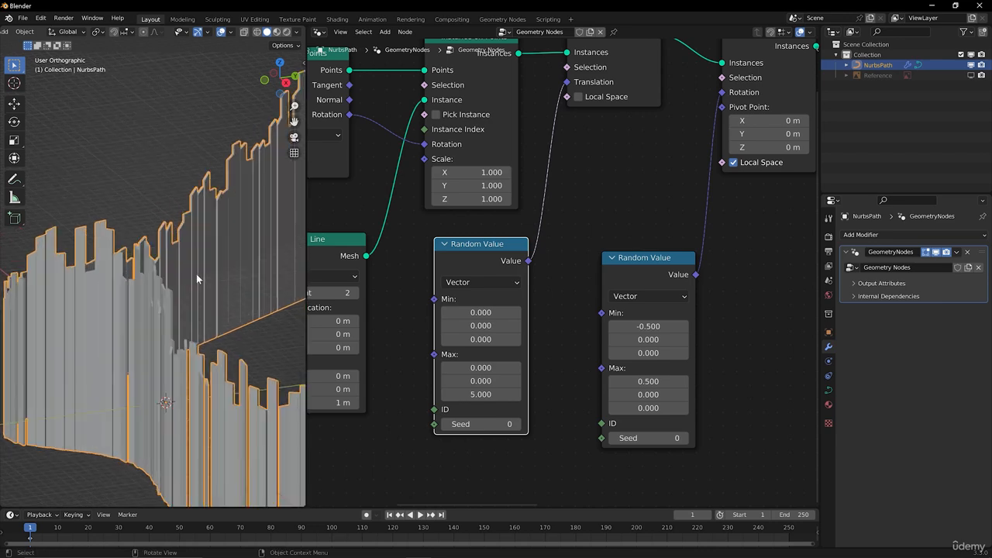
middle_drag(238, 330, 319, 198)
click(179, 319)
key(KP_5)
scroll(153, 302, down, 5)
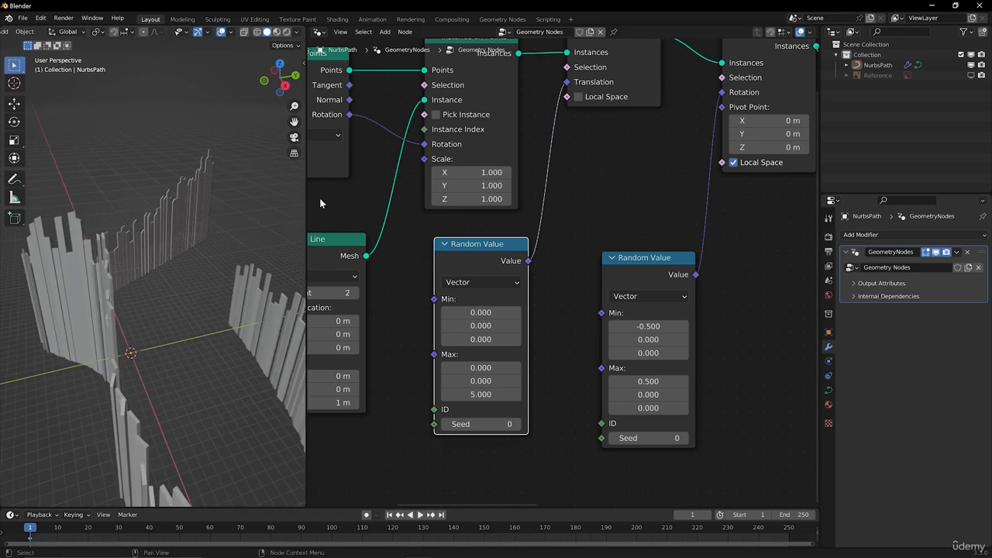
Step: Enlarge the 3D viewport and add a Bevel modifier to the fence
drag(305, 198, 564, 200)
middle_drag(383, 314, 392, 258)
click(904, 234)
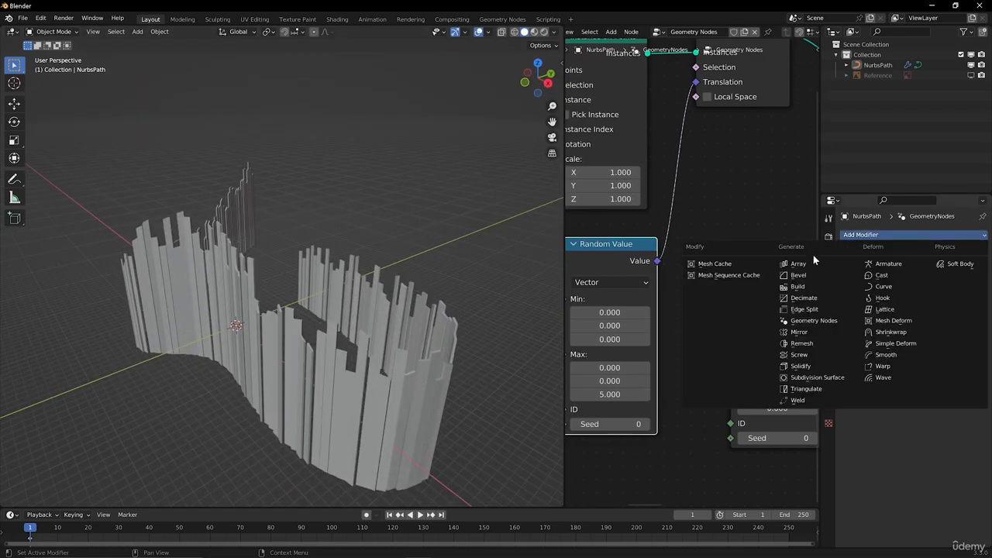
click(802, 277)
middle_drag(326, 250, 434, 215)
scroll(289, 249, up, 5)
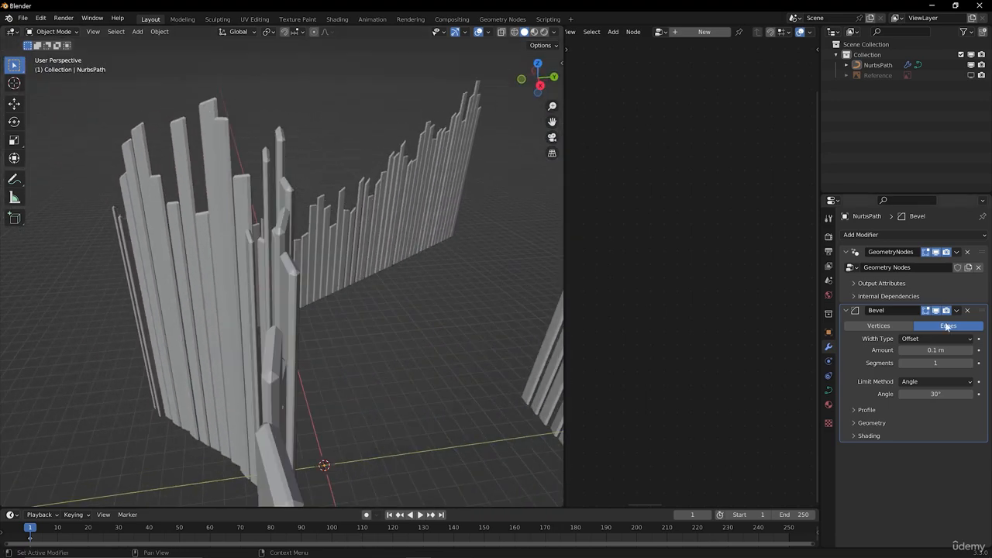
Step: Toggle the Bevel modifier's display off and on to compare the board edges up close
key(a)
key(a)
click(936, 311)
scroll(310, 271, up, 2)
middle_drag(282, 267, 309, 218)
click(936, 310)
Step: Set the Bevel amount to 0.033 m with 2 segments and check the fence from other angles
drag(935, 349, 900, 350)
click(970, 363)
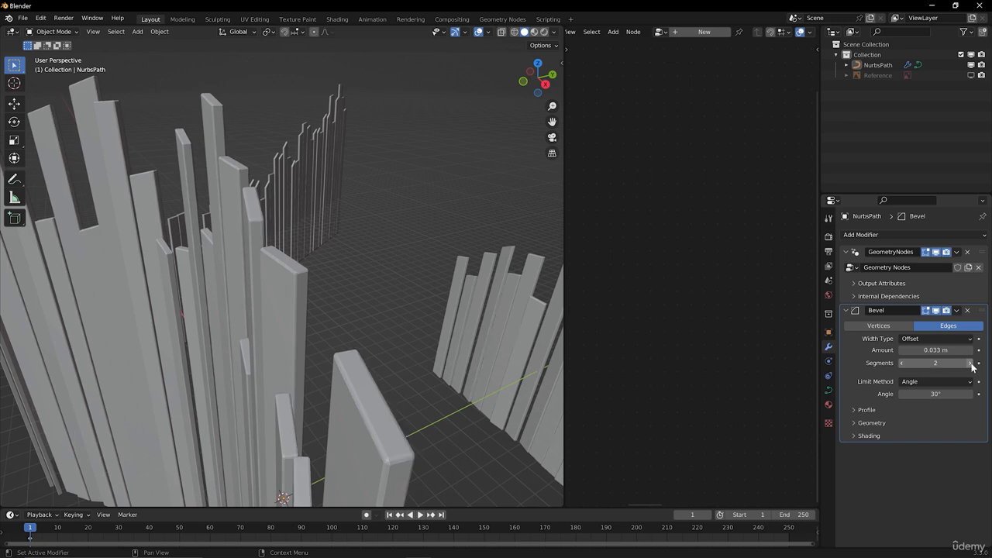
middle_drag(195, 287, 348, 252)
middle_drag(268, 304, 356, 294)
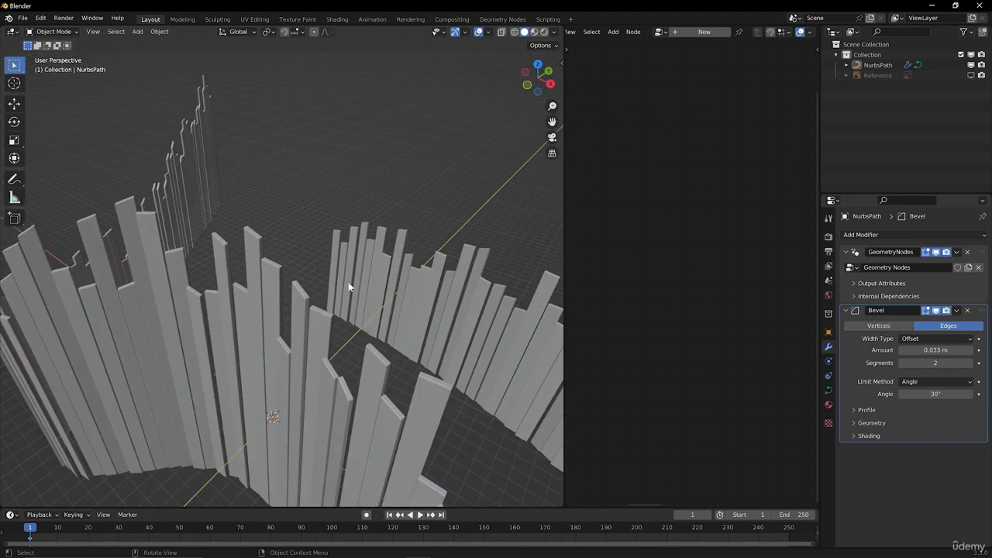
Step: Select the fence, expand the Geometry Nodes modifier's Internal Dependencies and enlarge the node editor again
click(357, 294)
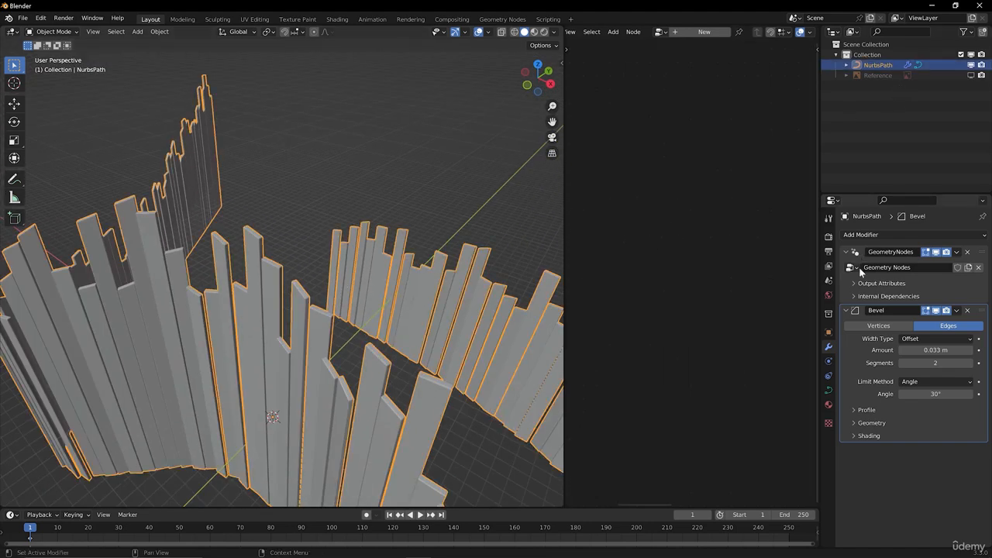
click(938, 295)
drag(565, 207, 295, 232)
middle_drag(249, 259, 195, 237)
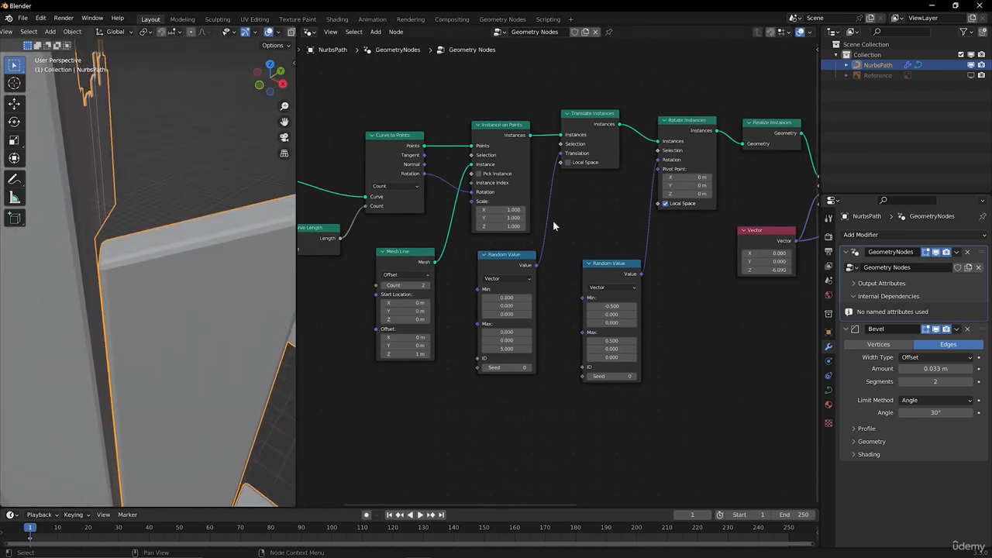
Step: Move the Group Output node farther from the Merge by Distance node to leave a gap at the node tree's end
scroll(553, 222, down, 6)
middle_drag(802, 239, 427, 313)
scroll(611, 283, up, 6)
drag(584, 205, 637, 266)
key(g)
click(687, 260)
middle_drag(630, 290, 614, 293)
drag(690, 253, 739, 249)
key(a)
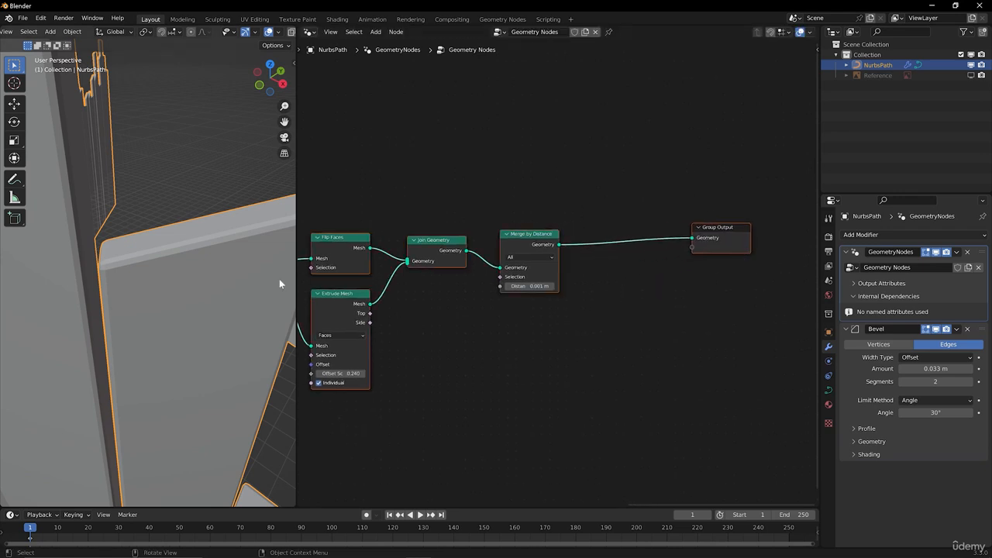
Step: Add a Set Shade Smooth node on the link between Merge by Distance and Group Output
key(a)
key(shift+a)
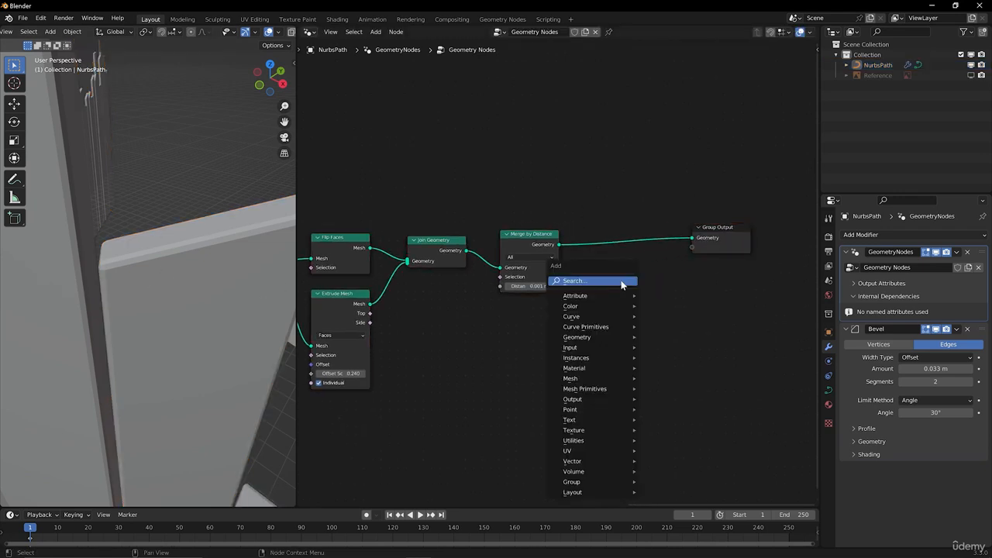
text(sete)
key(BackSpace)
key(BackSpace)
text(sh)
key(Return)
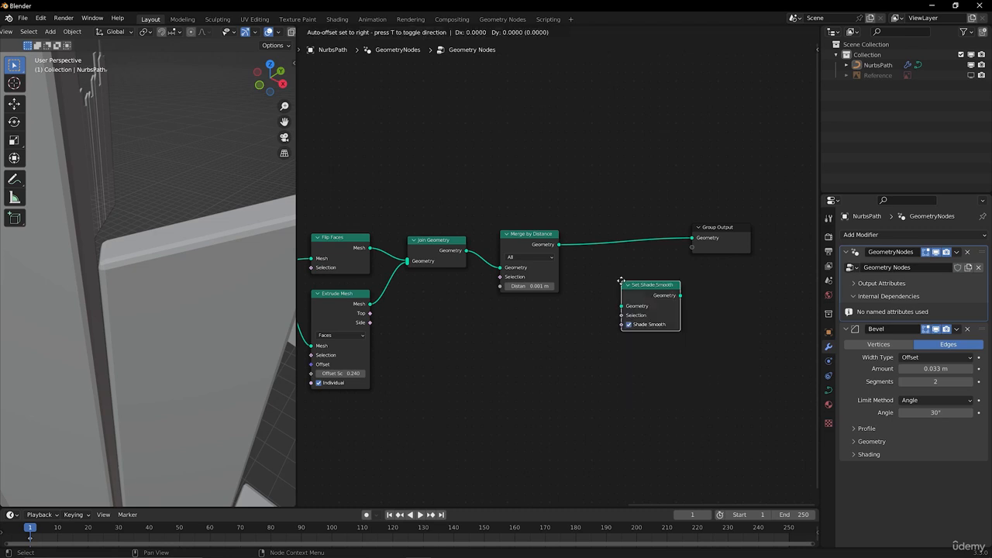
click(597, 234)
Step: Examine the smooth-shaded fence as a whole and look over the finished node tree
middle_drag(63, 238, 209, 220)
scroll(166, 292, down, 4)
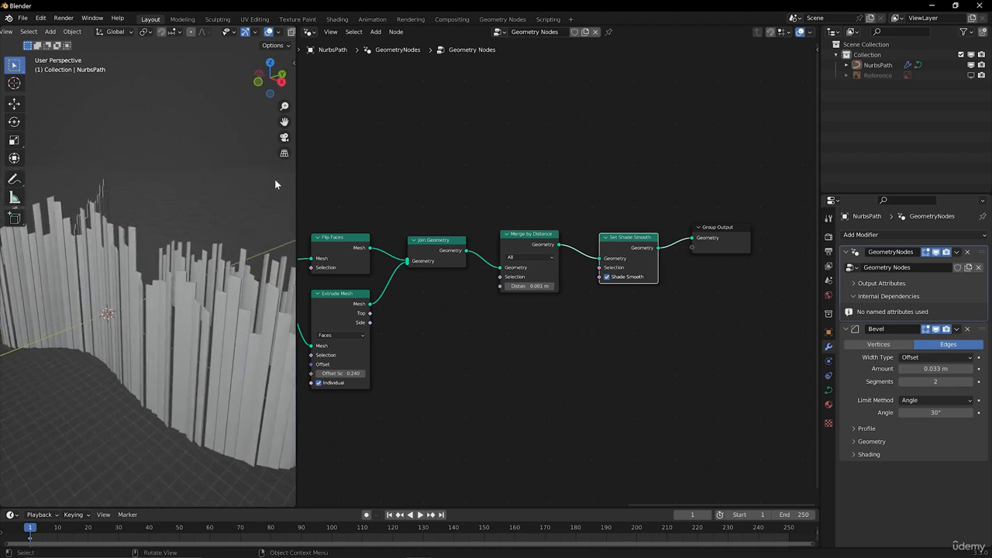
scroll(512, 285, down, 6)
middle_drag(434, 298, 565, 286)
scroll(542, 290, down, 4)
middle_drag(470, 300, 493, 316)
scroll(543, 314, up, 3)
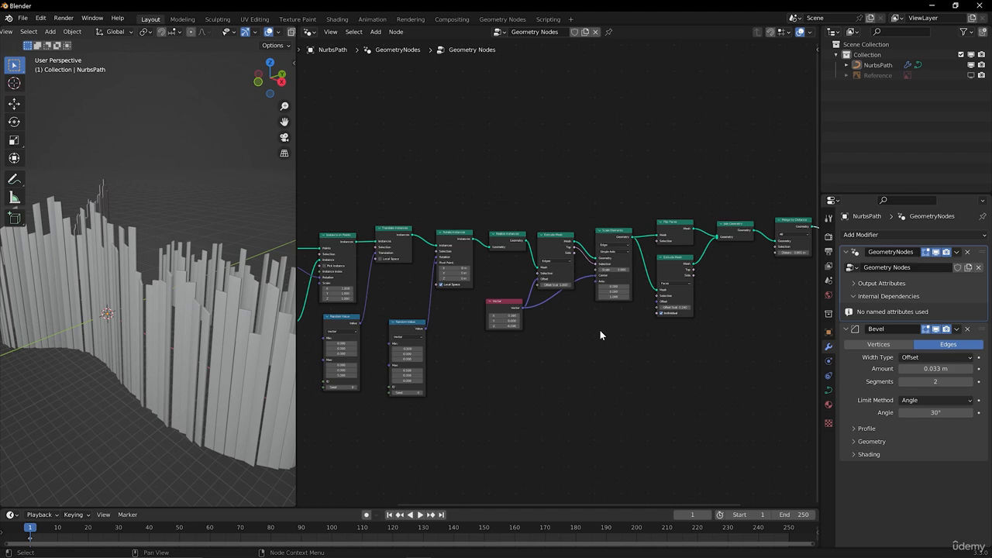
Step: Enlarge the 3D viewport and extend the fence path in Edit Mode with three extruded curve points
drag(294, 181, 688, 182)
middle_drag(478, 205, 459, 226)
middle_drag(364, 314, 426, 273)
key(Tab)
middle_drag(377, 252, 391, 271)
key(e)
click(418, 166)
middle_drag(428, 242, 454, 194)
key(e)
click(530, 133)
key(e)
click(647, 106)
Step: Extrude three more points to bend the fence path back around in a wide curve, and return to Object Mode
middle_drag(496, 140, 425, 155)
scroll(434, 163, down, 3)
middle_drag(496, 183, 578, 153)
key(e)
click(392, 150)
middle_drag(391, 150, 347, 242)
key(e)
click(303, 281)
key(e)
middle_drag(303, 281, 362, 157)
click(380, 256)
key(Tab)
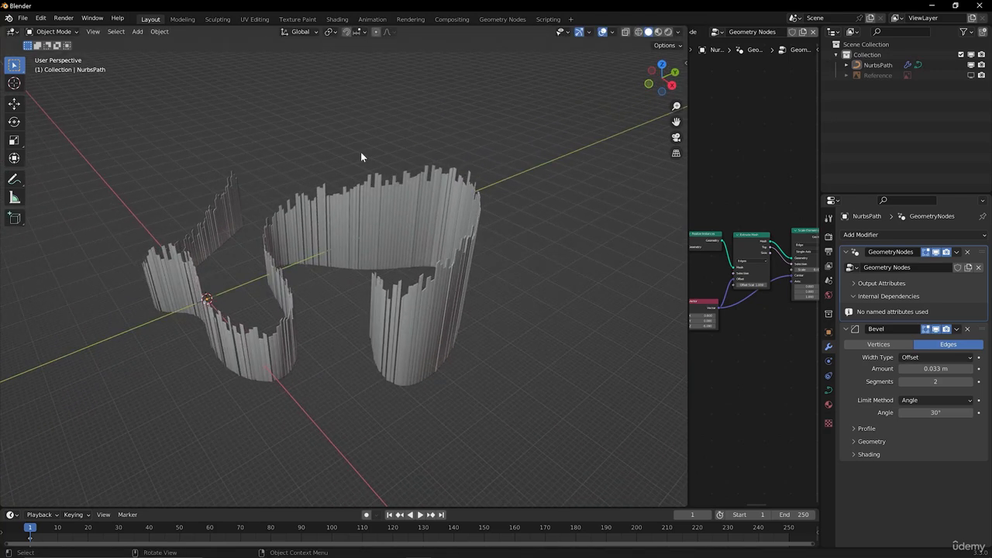